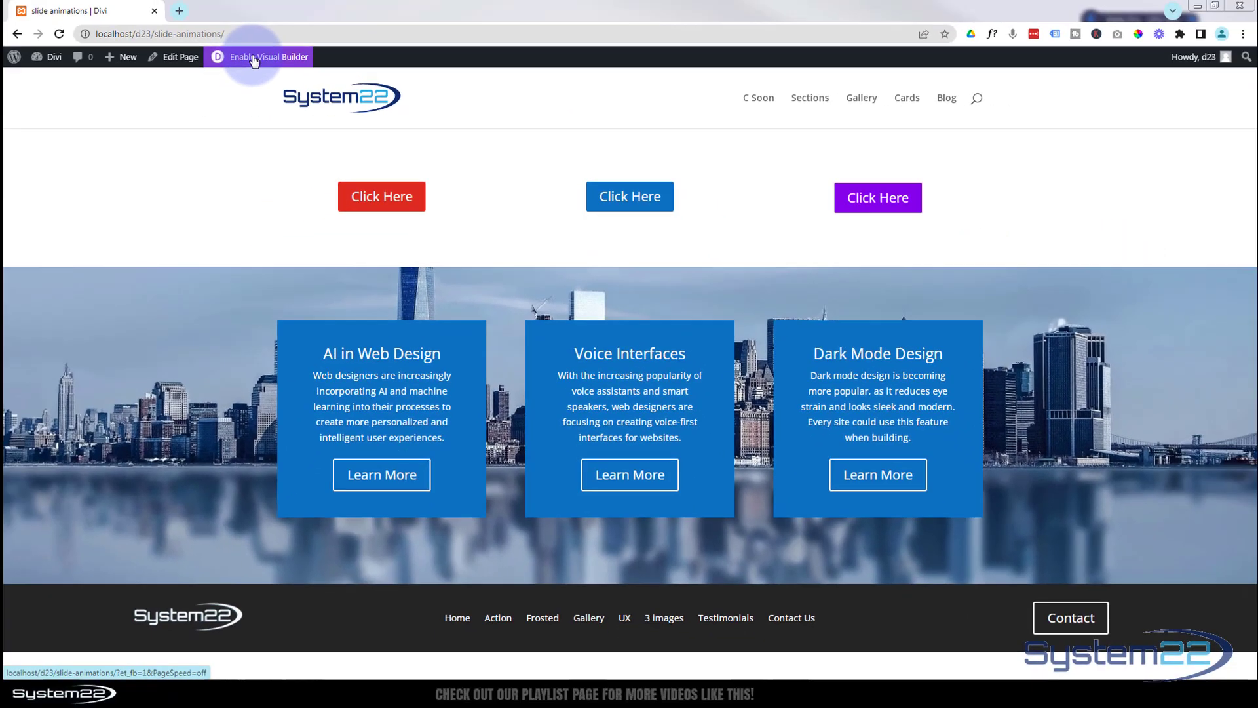
In the Visual Builder, insert a three-column row below the coloured buttons and add a Button module to its first column.
left_click(254, 58)
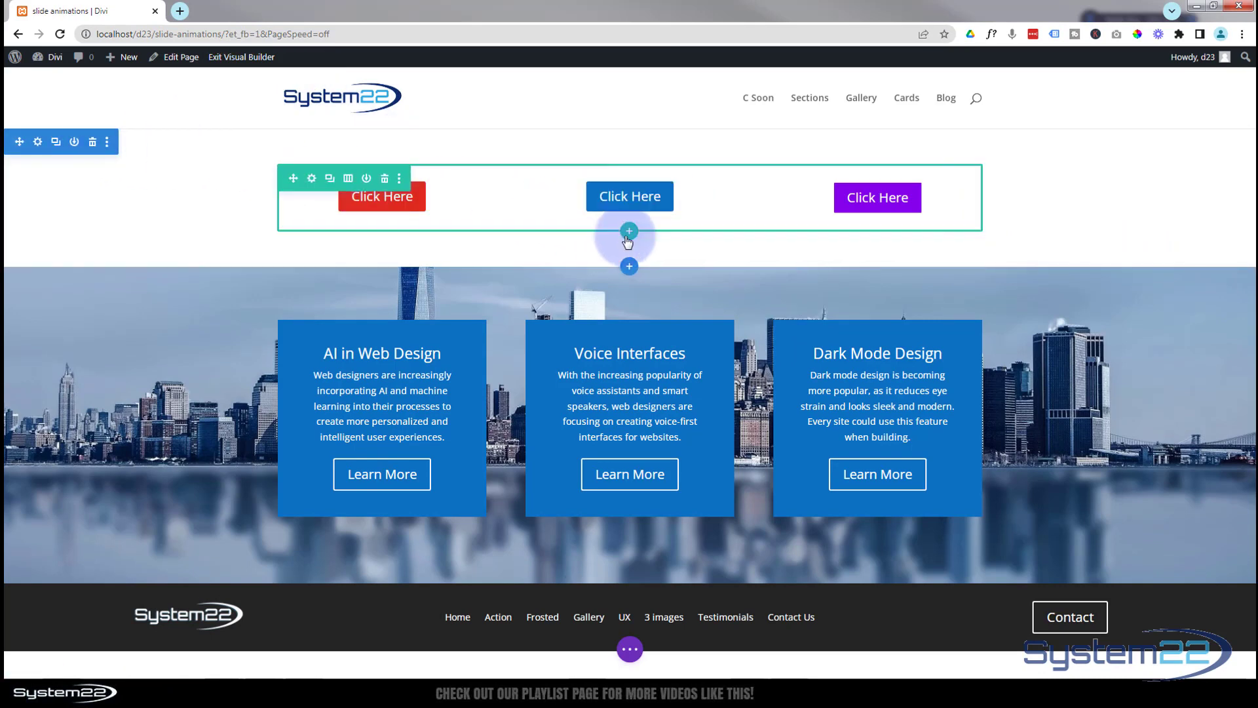
left_click(628, 233)
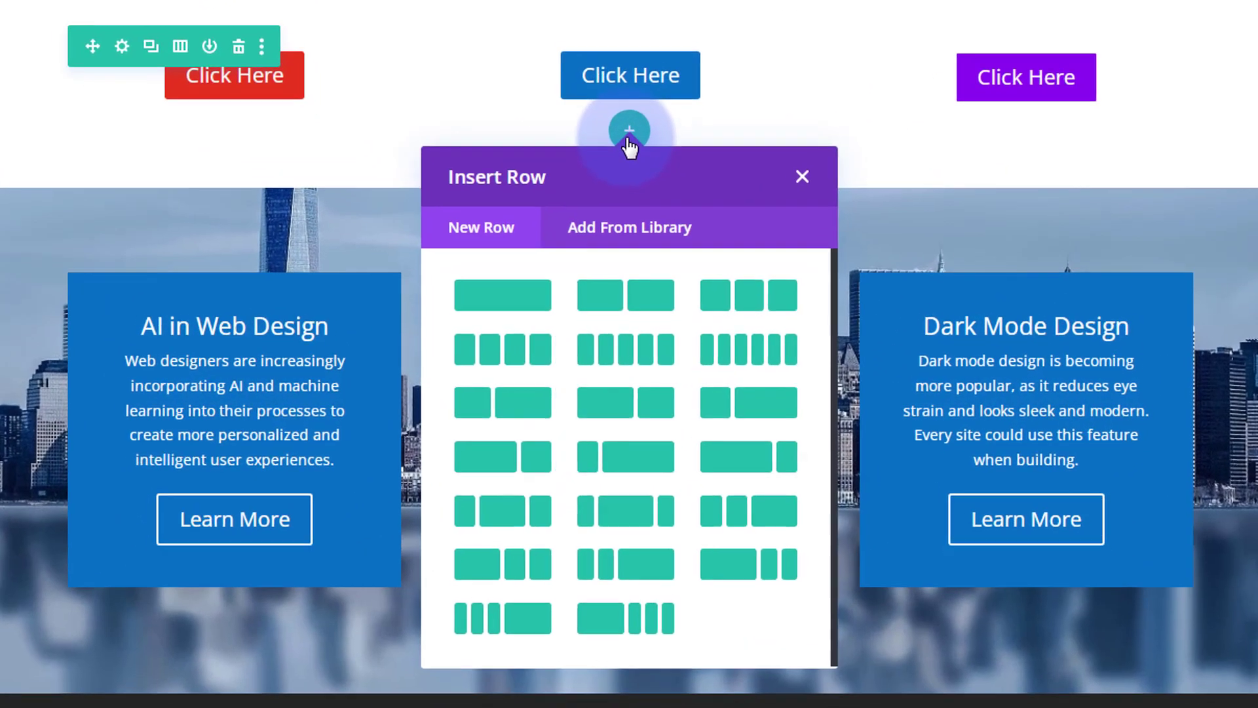
left_click(757, 303)
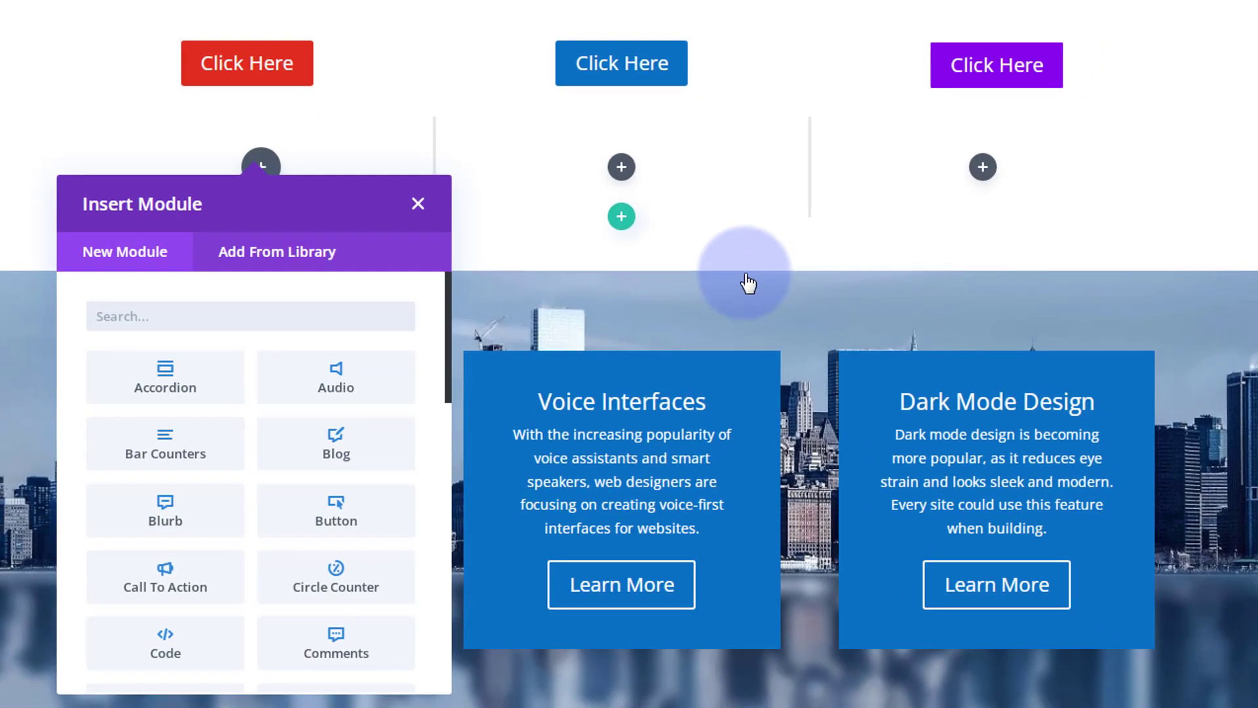
left_click(339, 521)
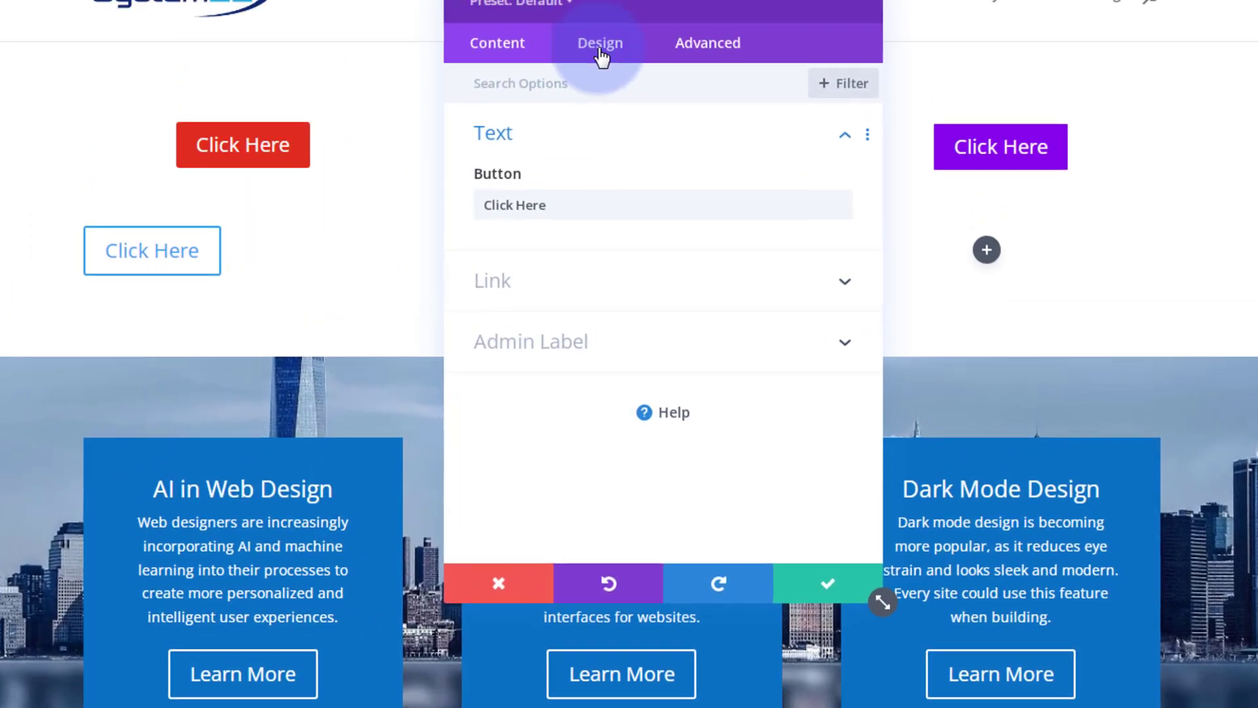
Set the new button's alignment to centre and save its settings.
left_click(600, 51)
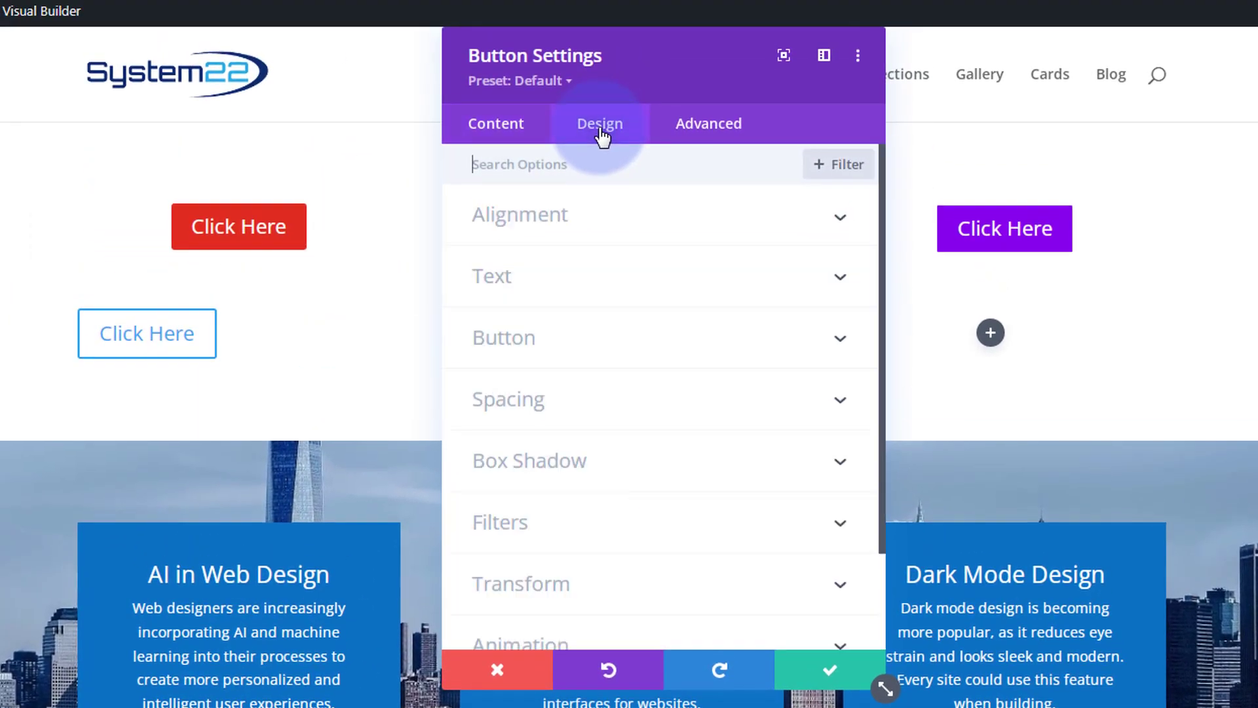
left_click(653, 226)
left_click(655, 289)
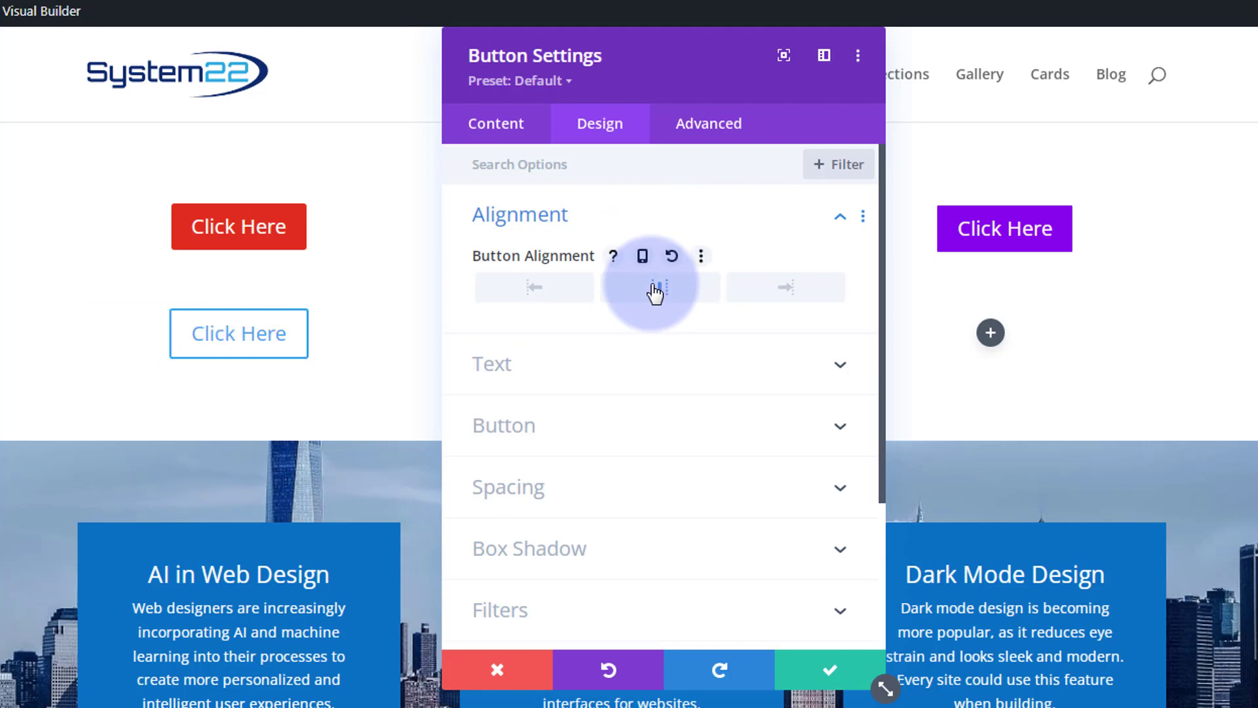
left_click(829, 668)
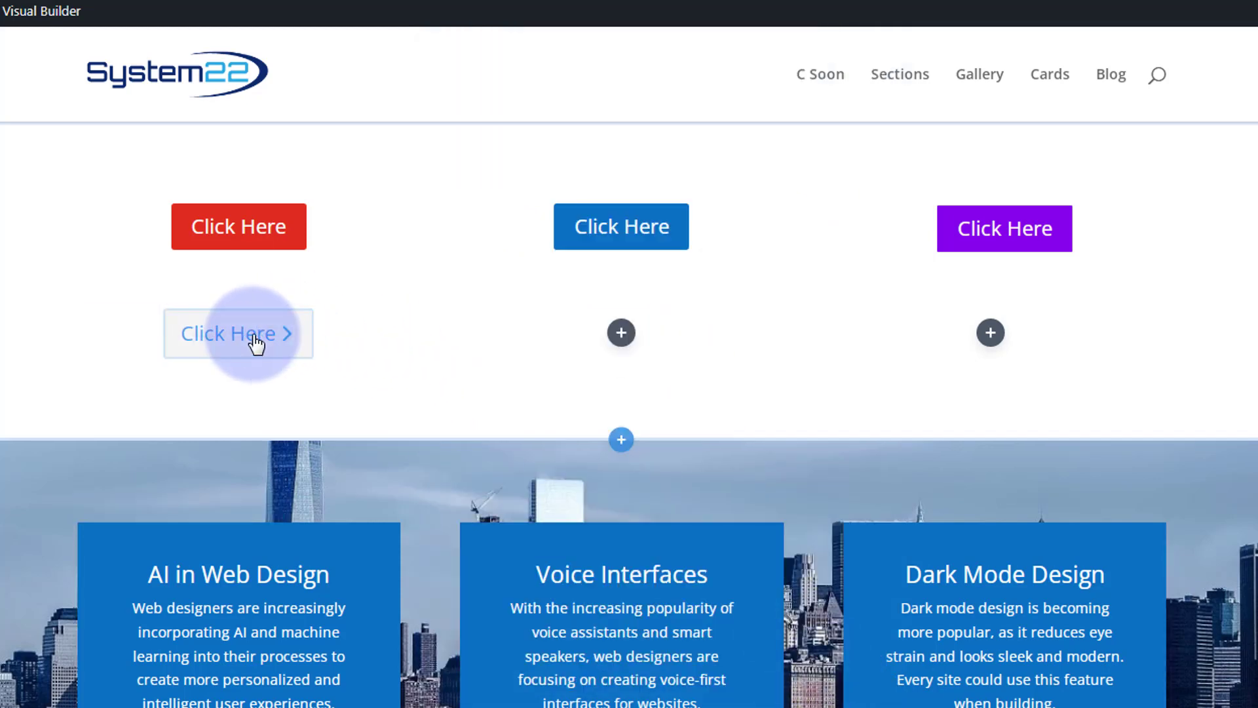
Place duplicates of the new button in the second and third columns and delete the original row of coloured buttons.
mouse_move(255, 342)
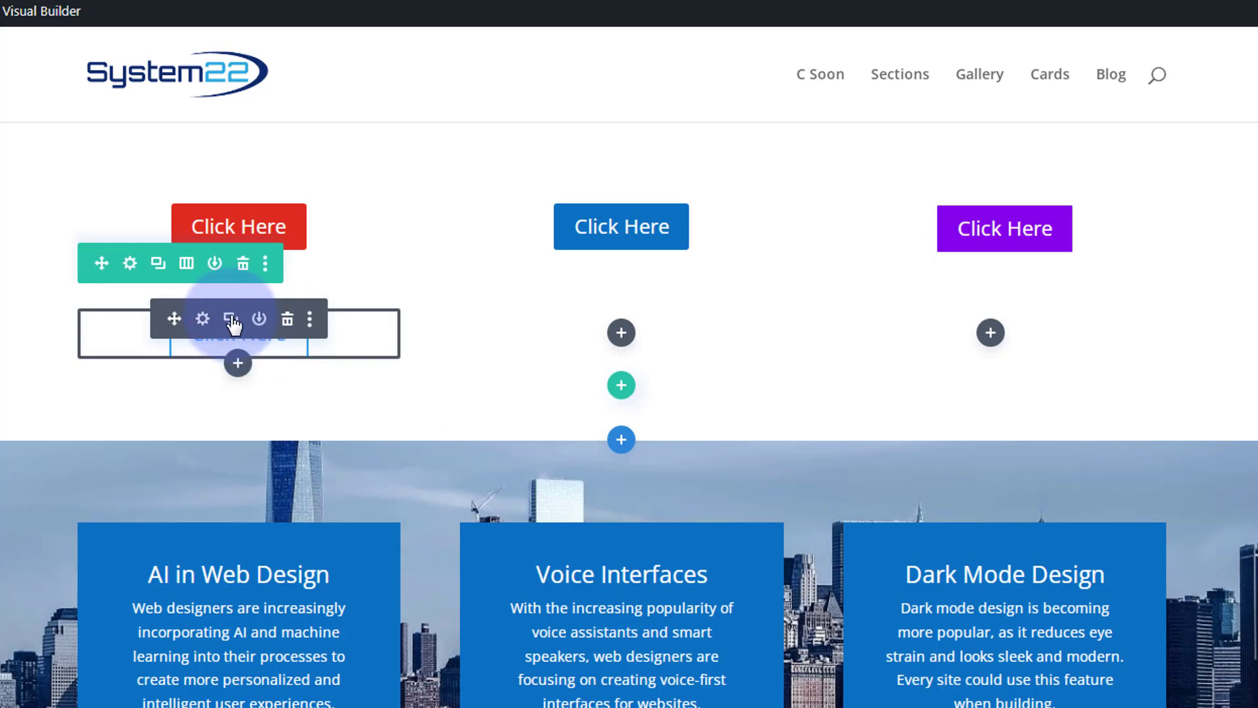
left_click(230, 320)
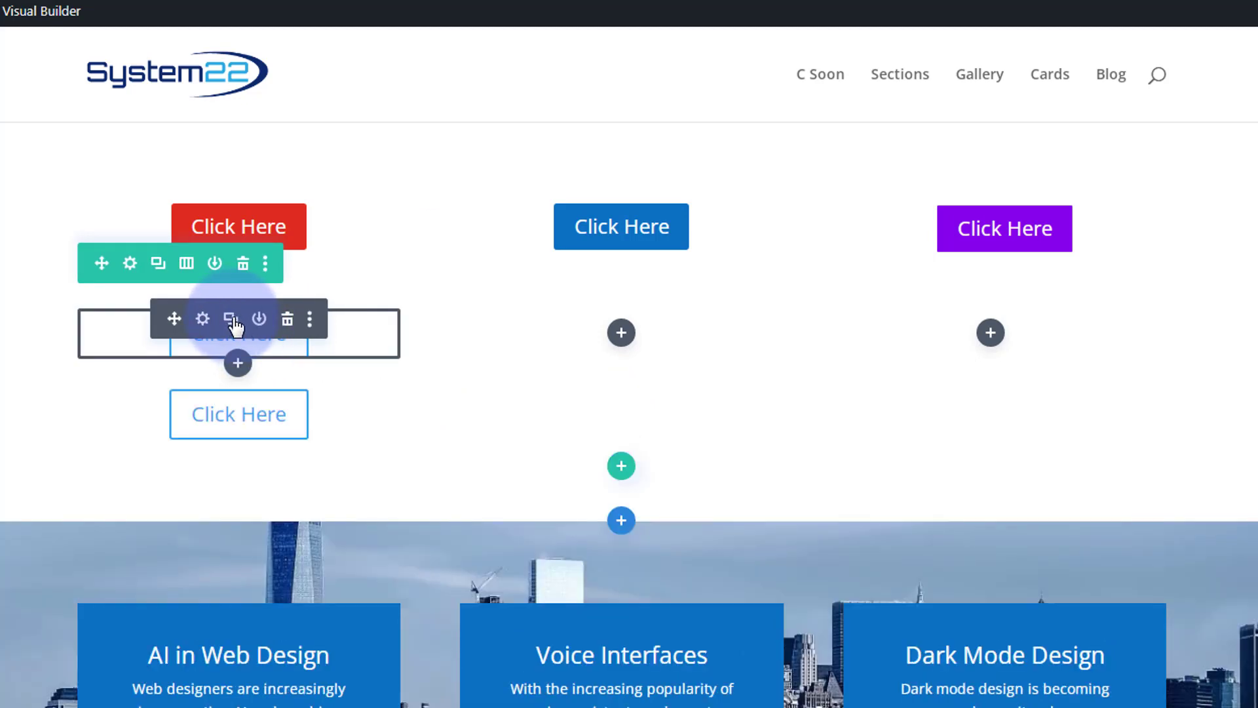
left_click(230, 319)
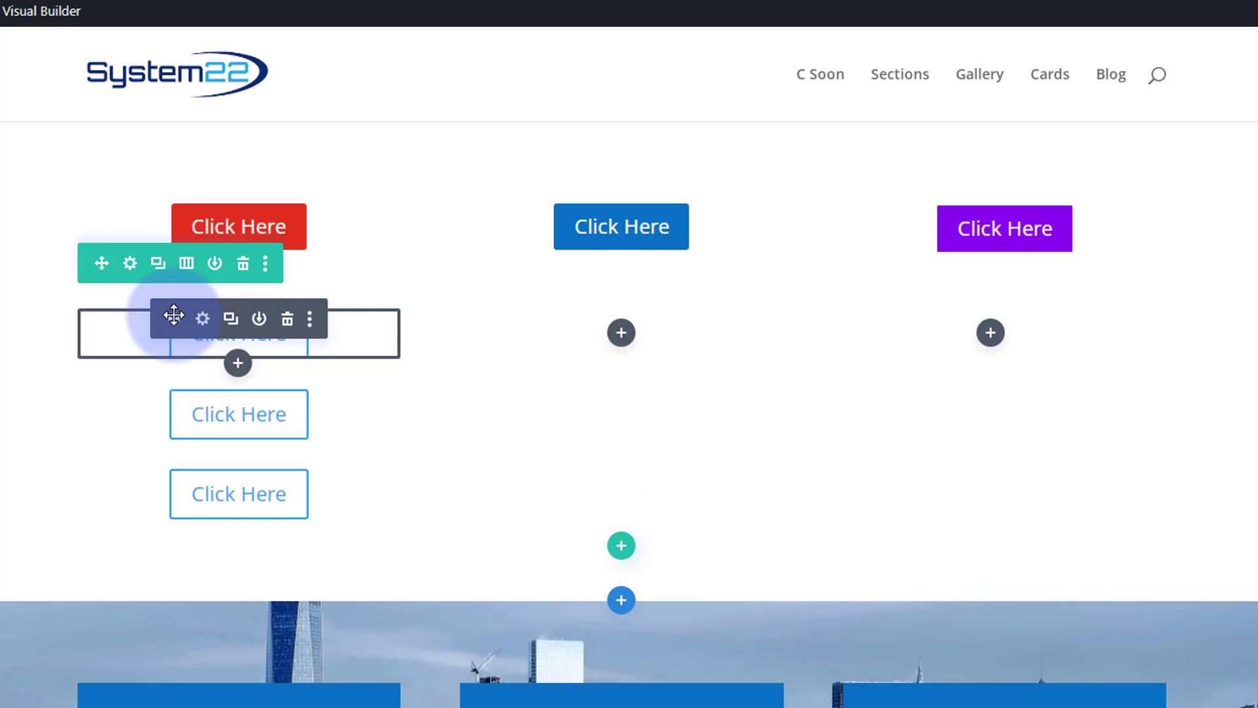
left_click_drag(173, 316, 638, 328)
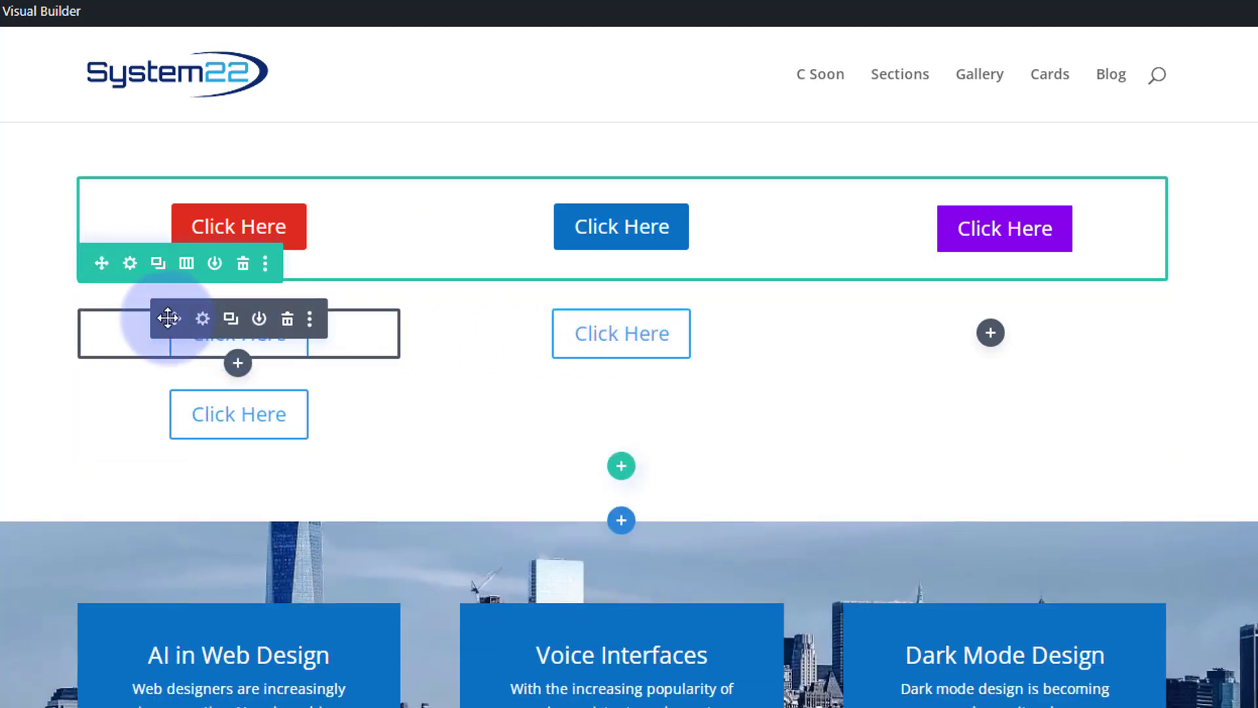
left_click_drag(168, 318, 969, 336)
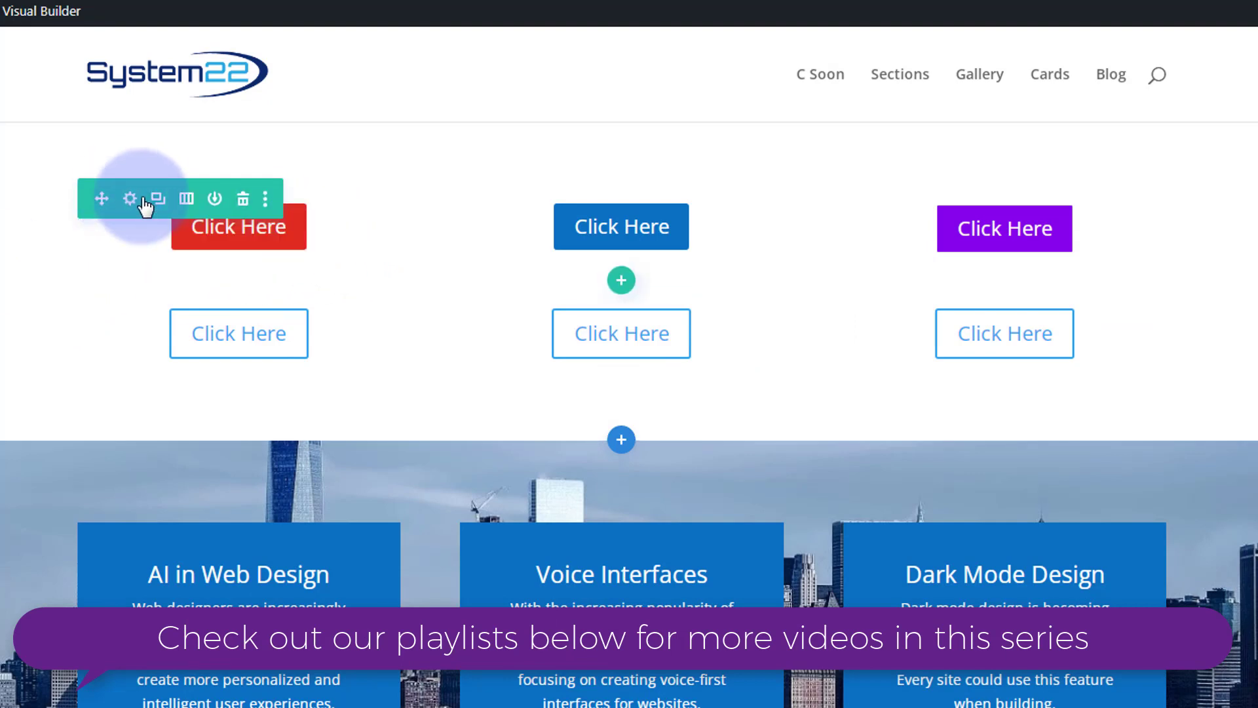
left_click(245, 198)
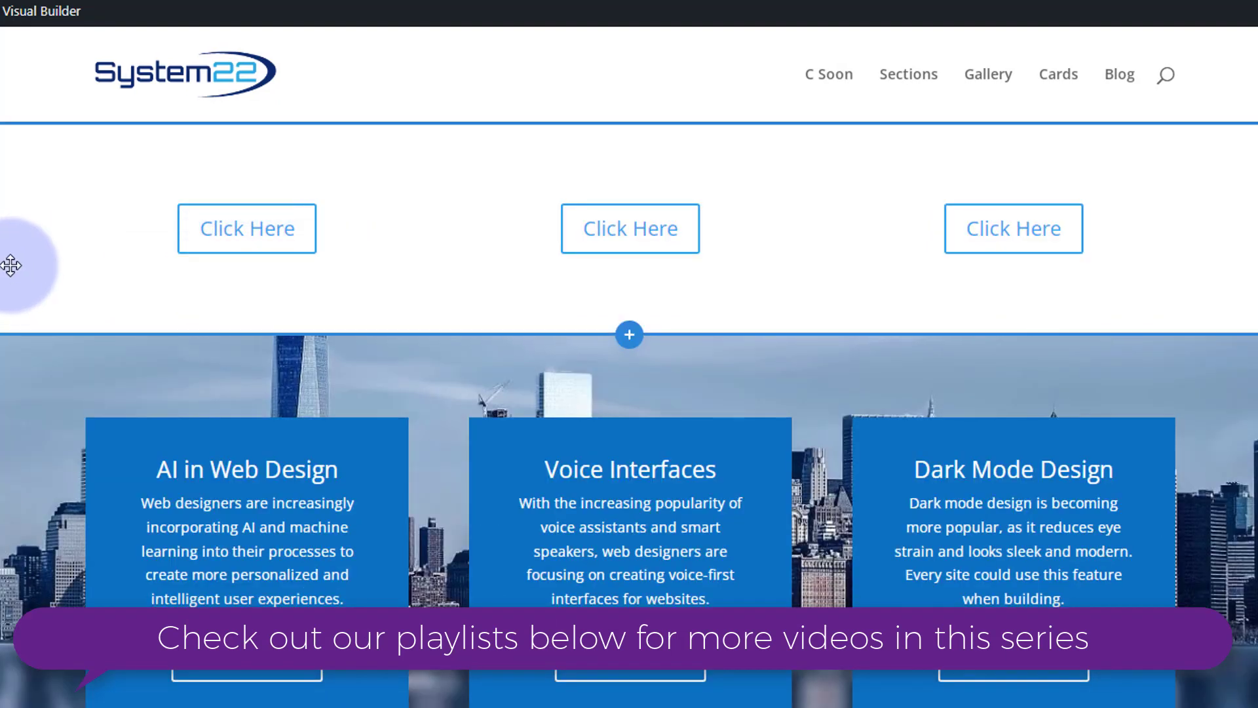
Open the first button's settings and examine its text, link URL and link target options.
mouse_move(215, 241)
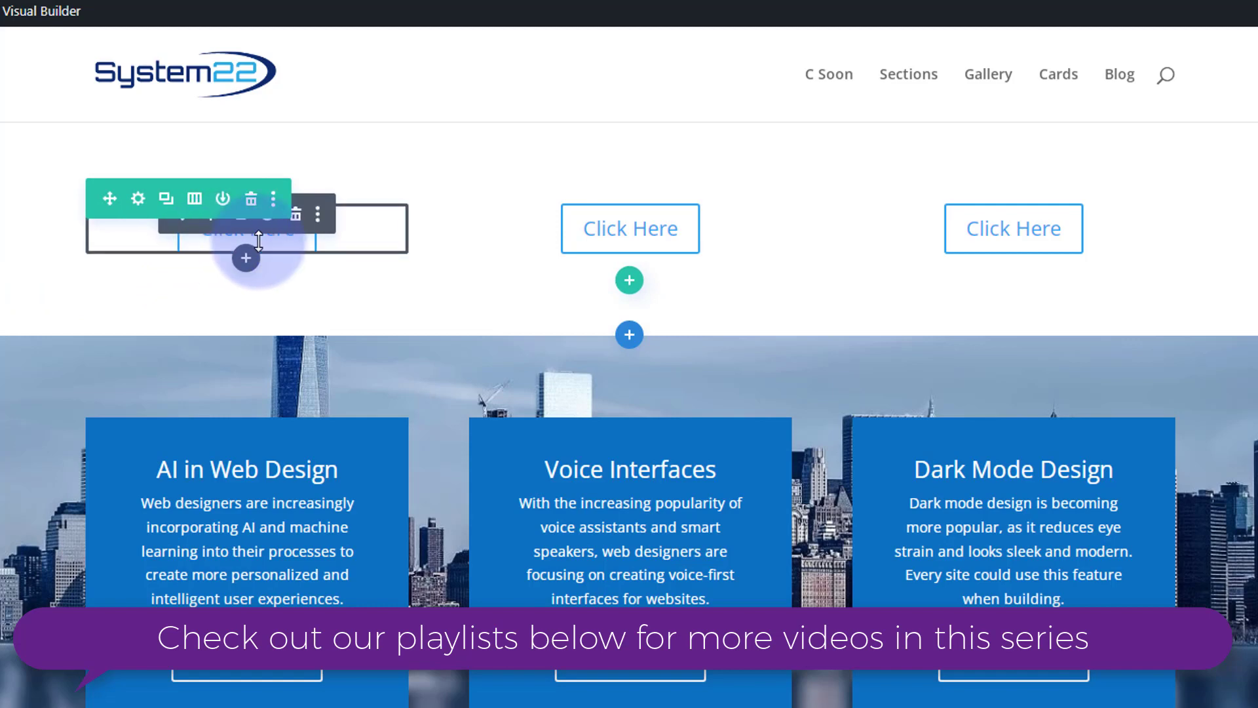
left_click(211, 230)
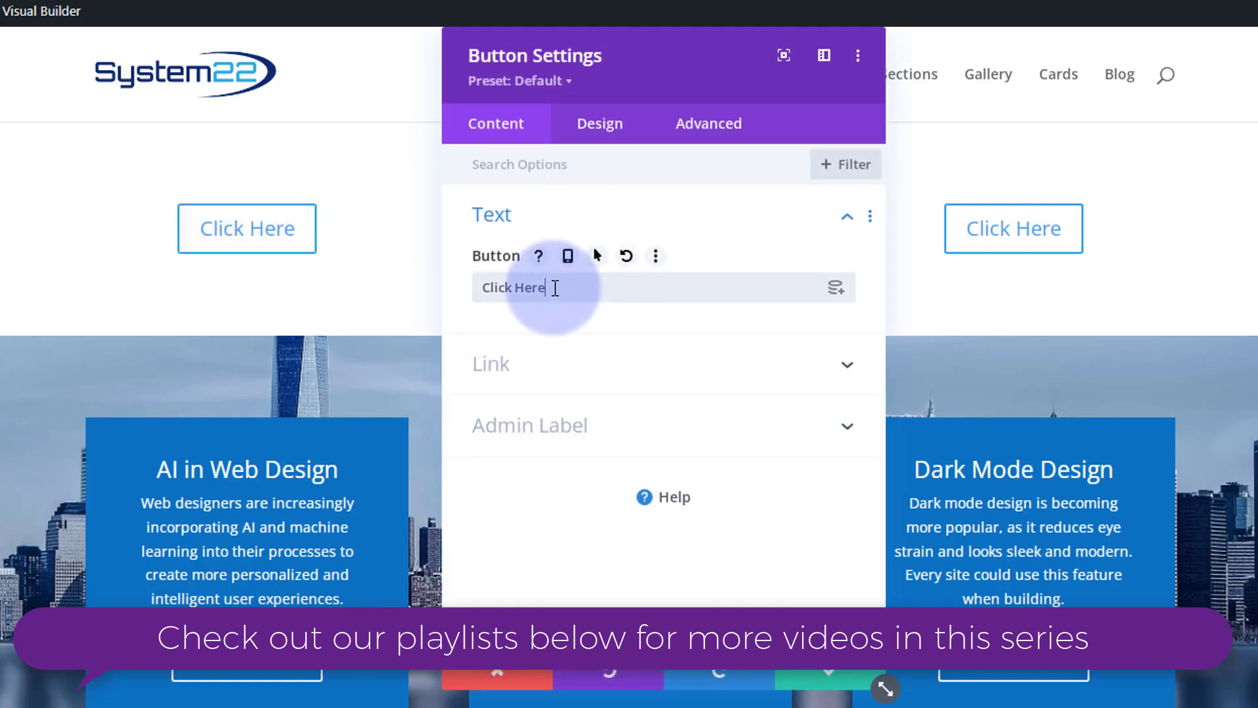
left_click_drag(554, 287, 477, 289)
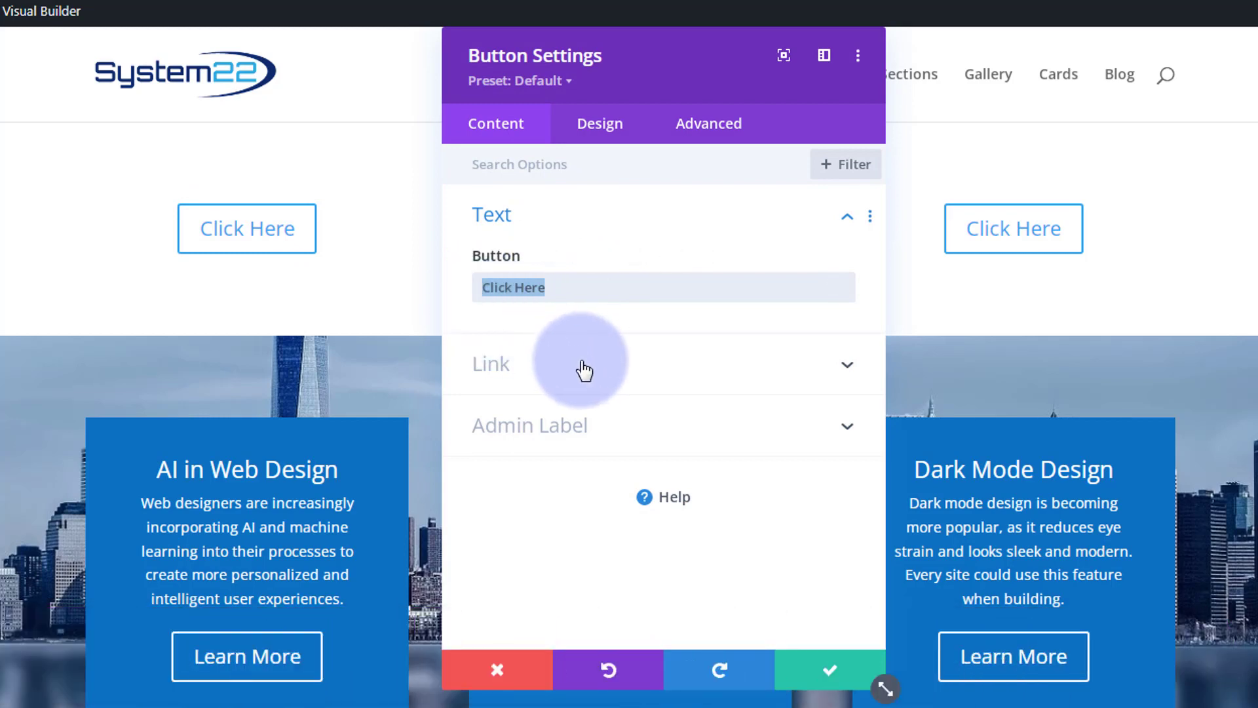
left_click(610, 376)
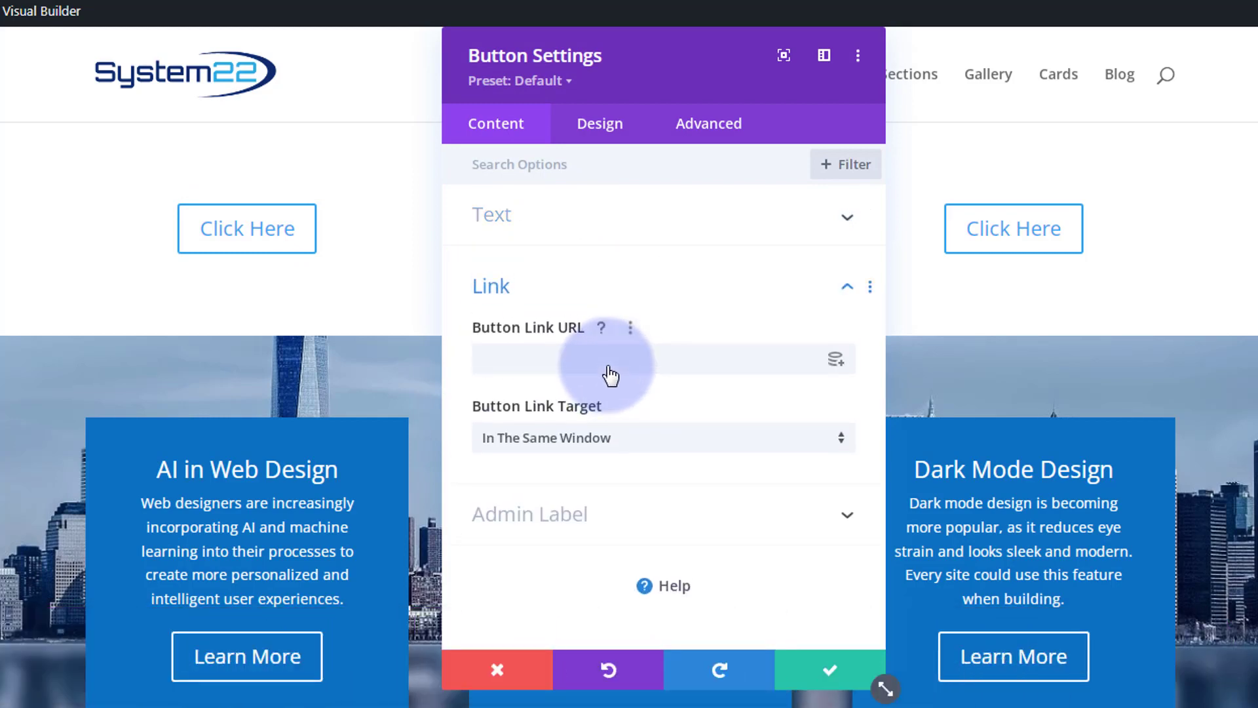
left_click(502, 359)
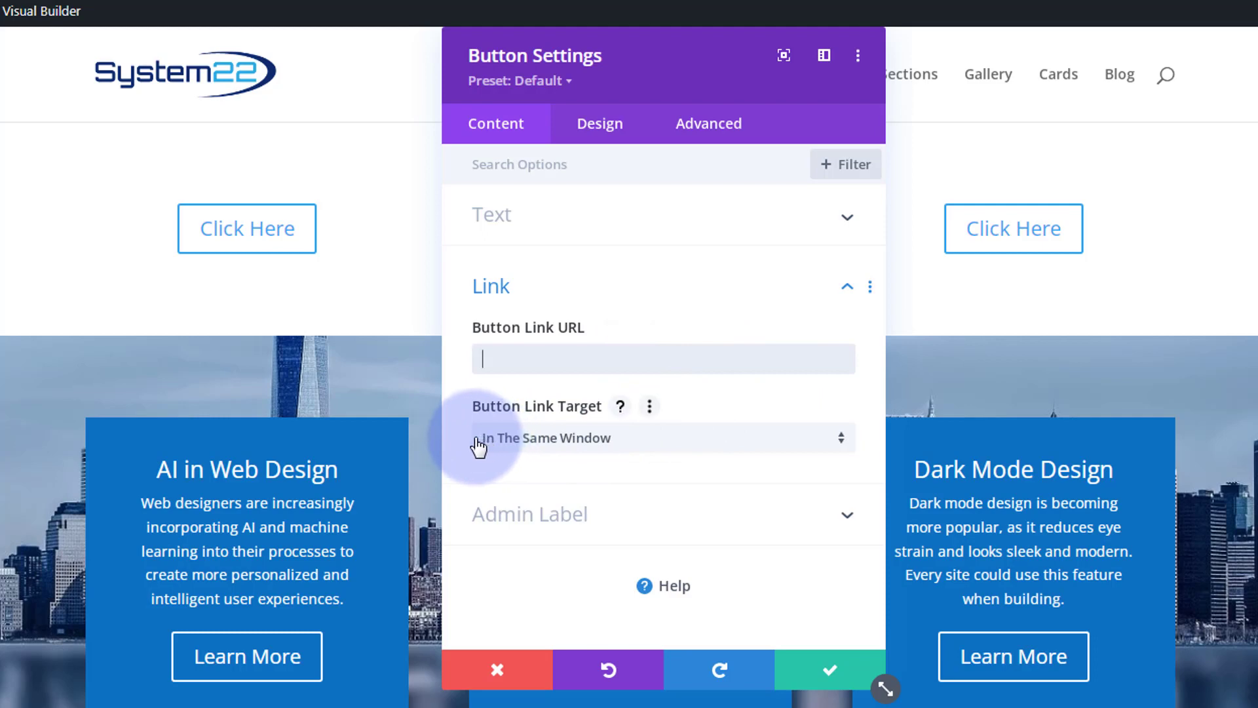
left_click(642, 451)
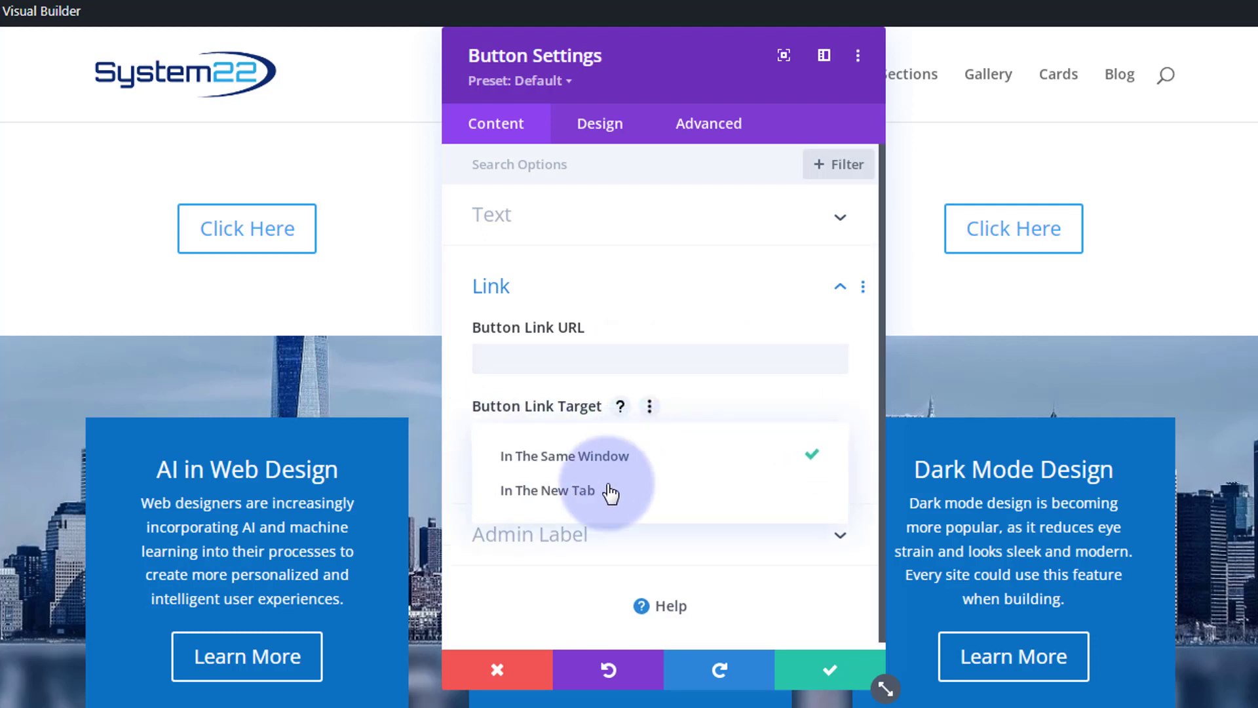
left_click(459, 441)
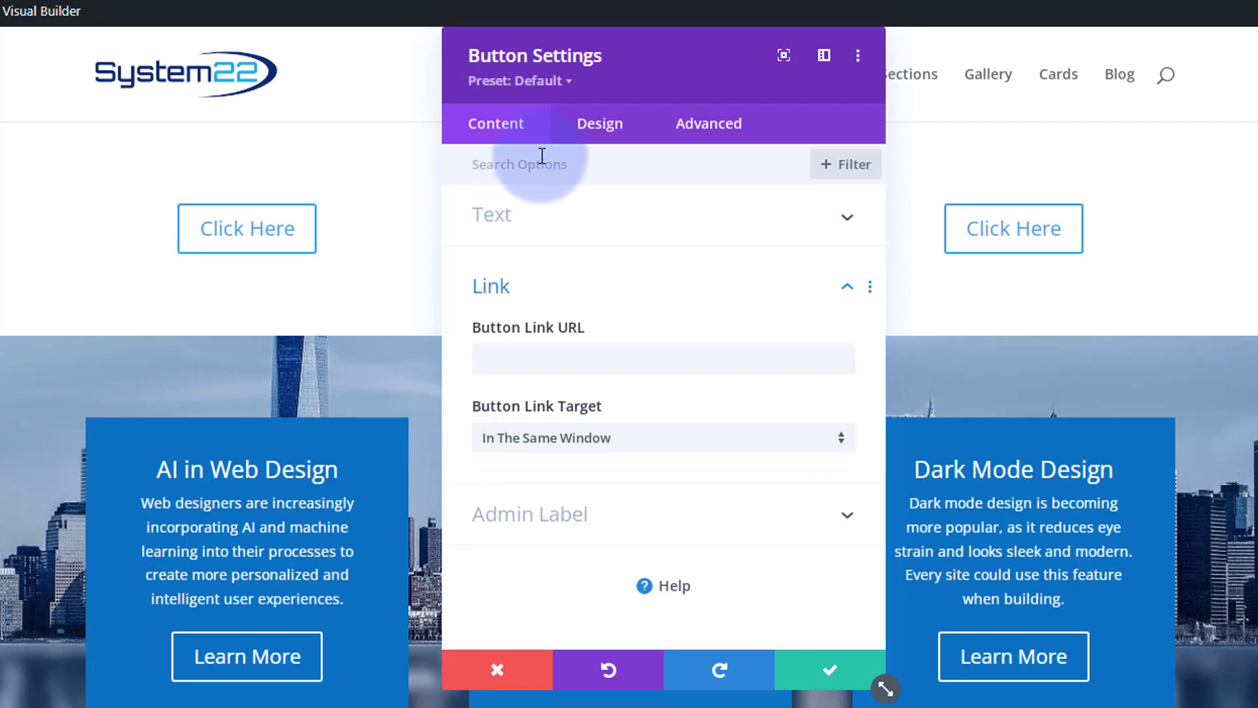
Enable custom styles for the first button and set its text colour to white (#ffffff).
left_click_drag(653, 74, 745, 90)
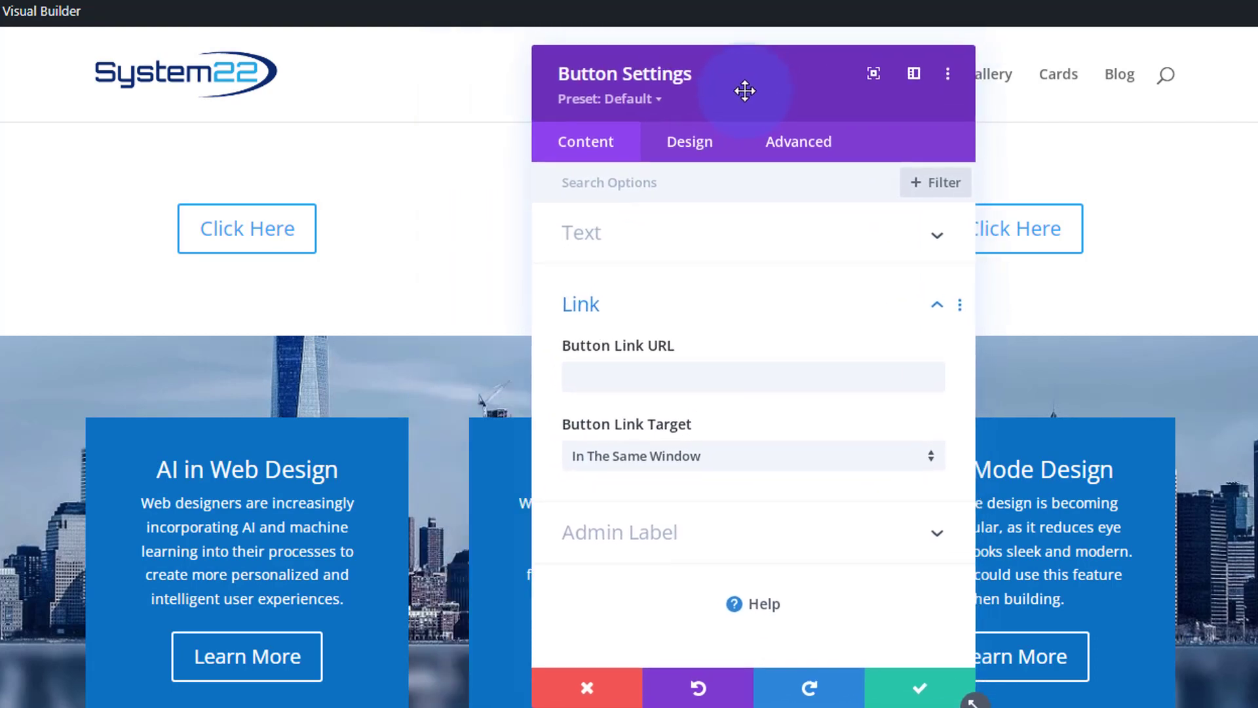
left_click(691, 145)
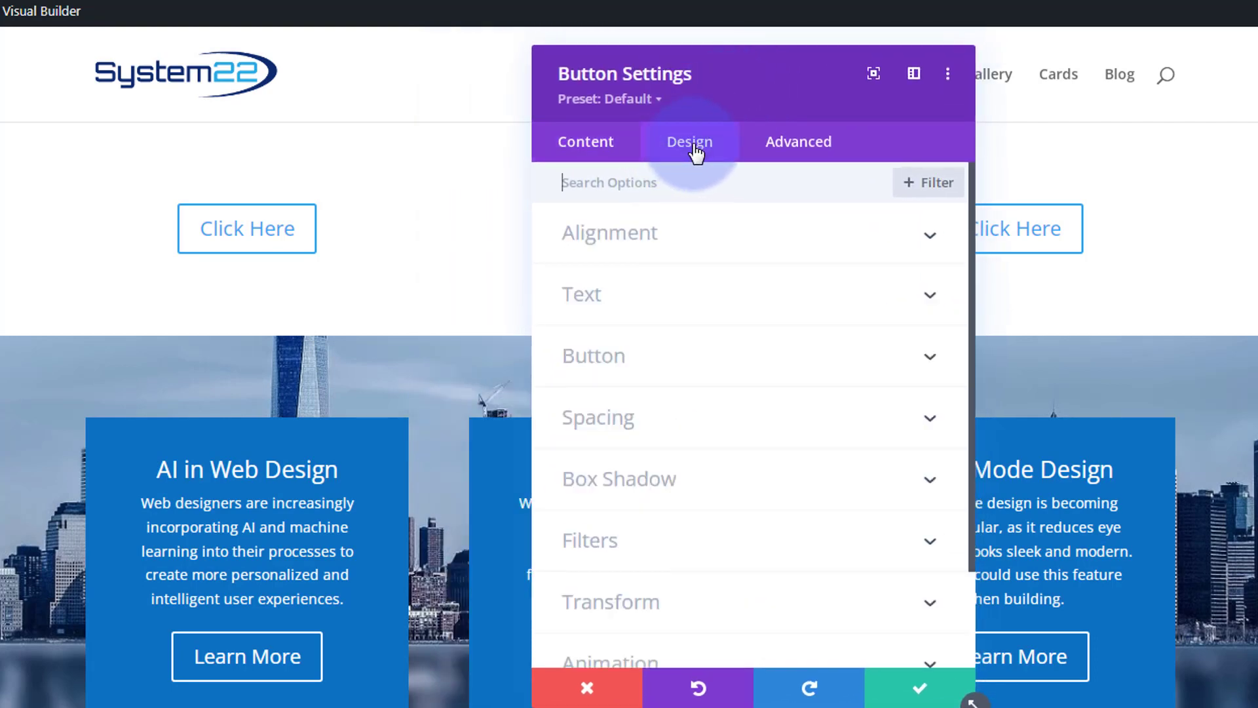
left_click(655, 361)
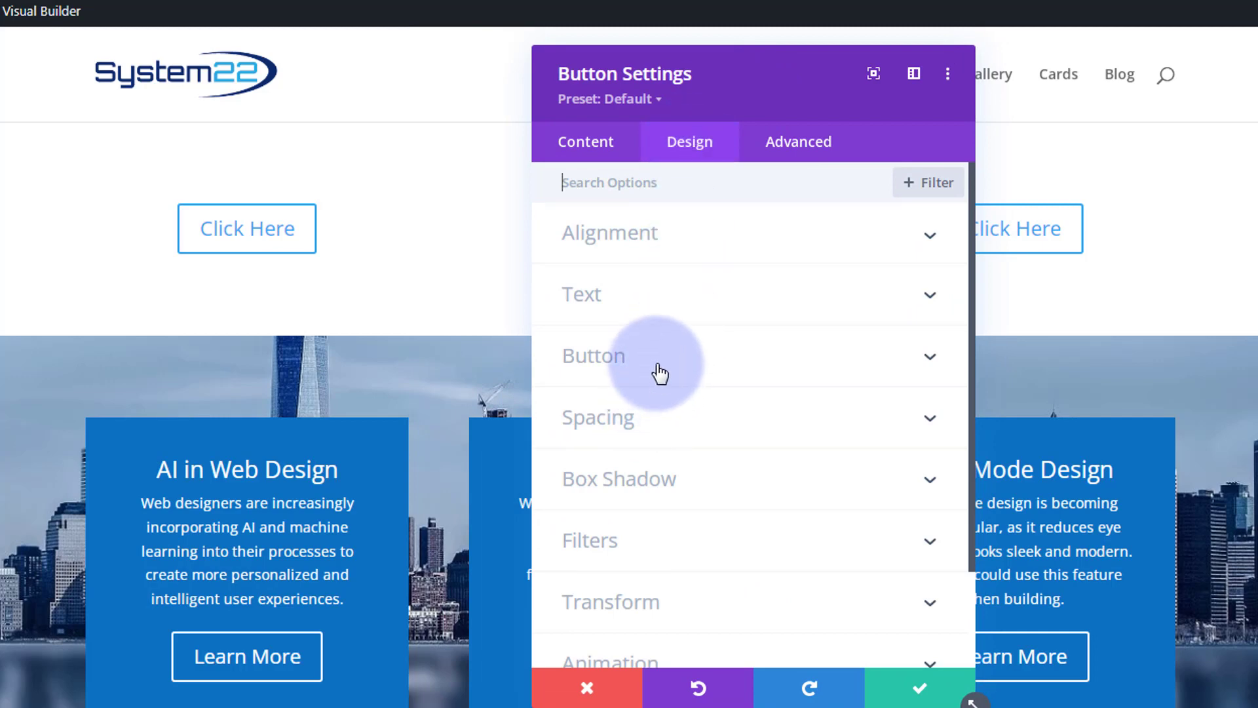
scroll(754, 387, "down", 1)
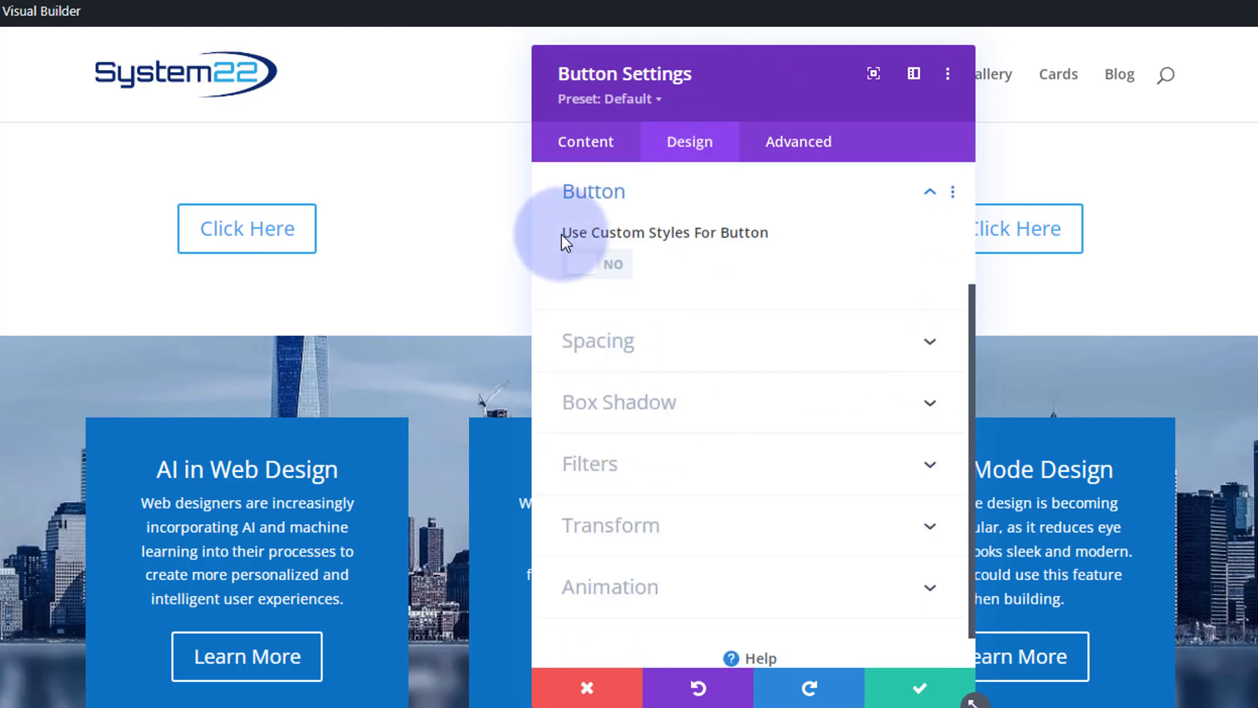
left_click(616, 264)
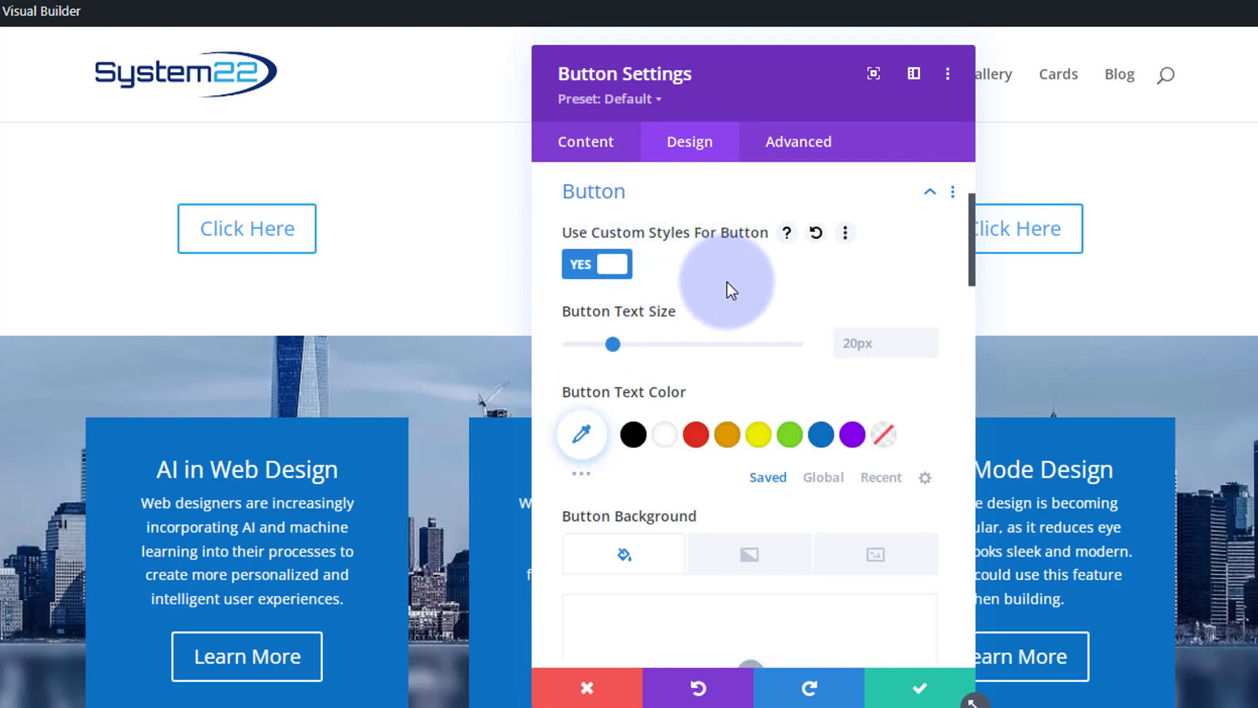
scroll(728, 281, "down", 2)
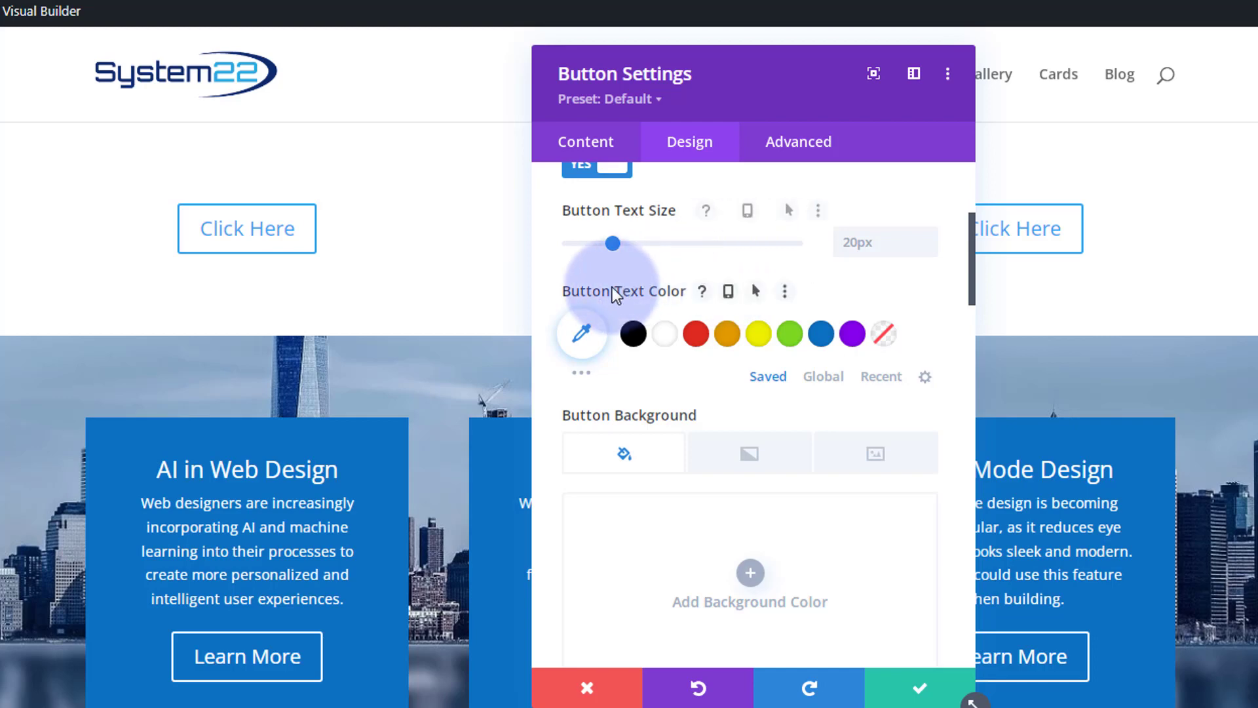
left_click(661, 334)
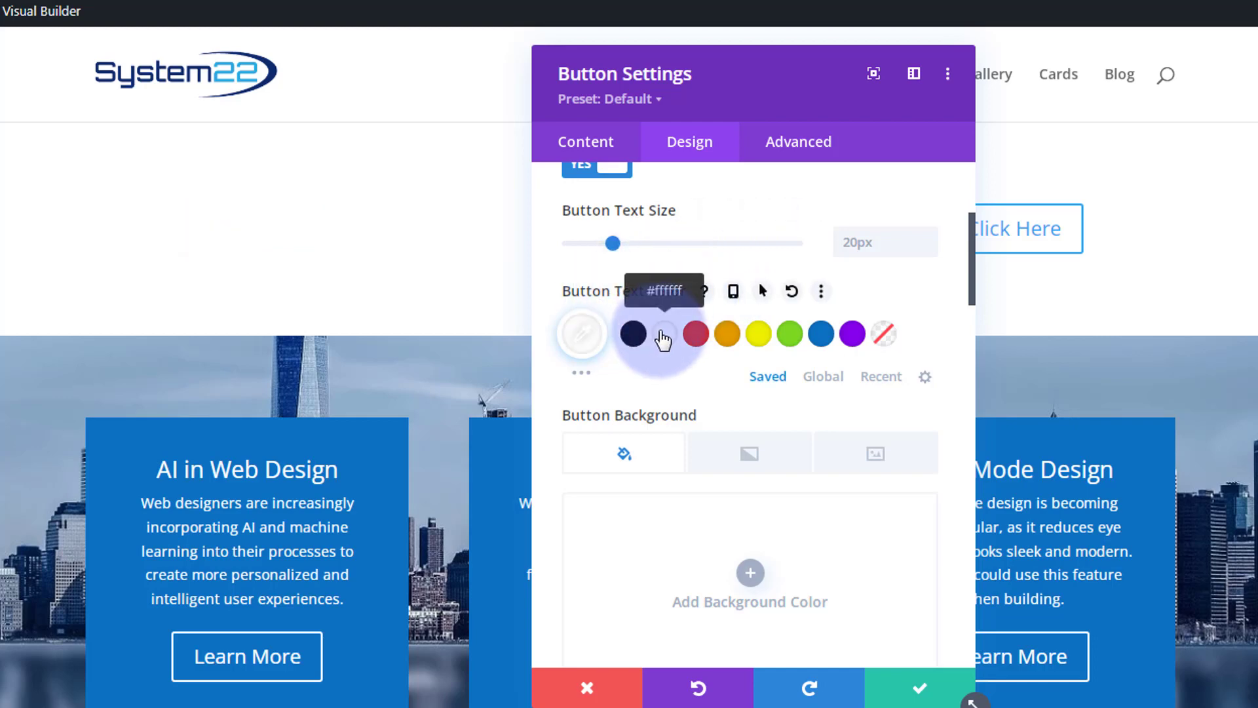
Set the first button's background colour to red (#e02b20) and its border width to 0px.
scroll(662, 338, "down", 5)
scroll(660, 335, "up", 2)
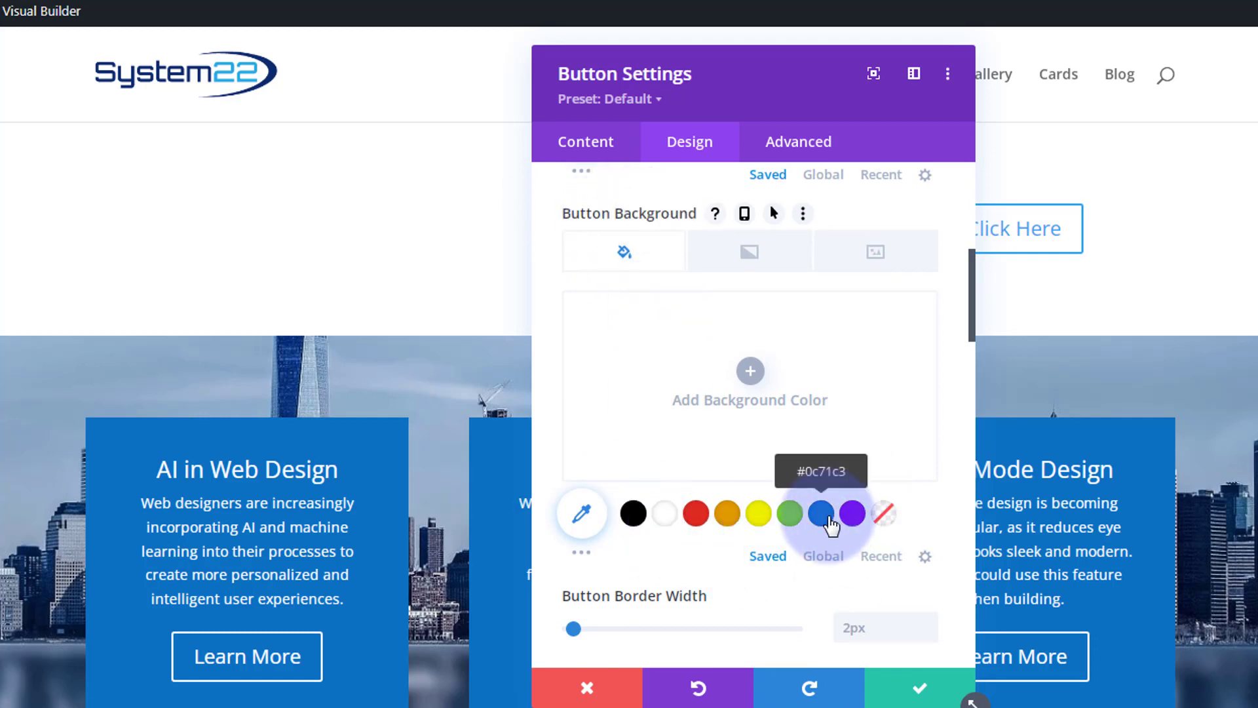
left_click(693, 515)
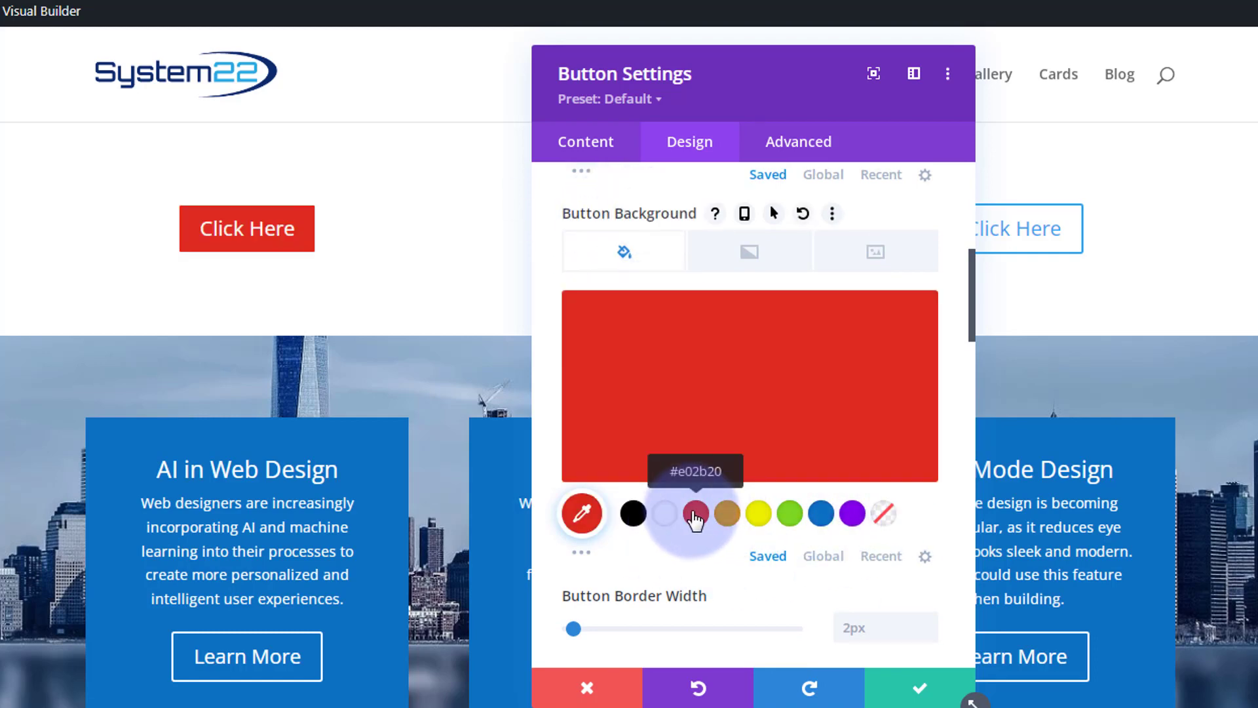
left_click(930, 634)
left_click(930, 633)
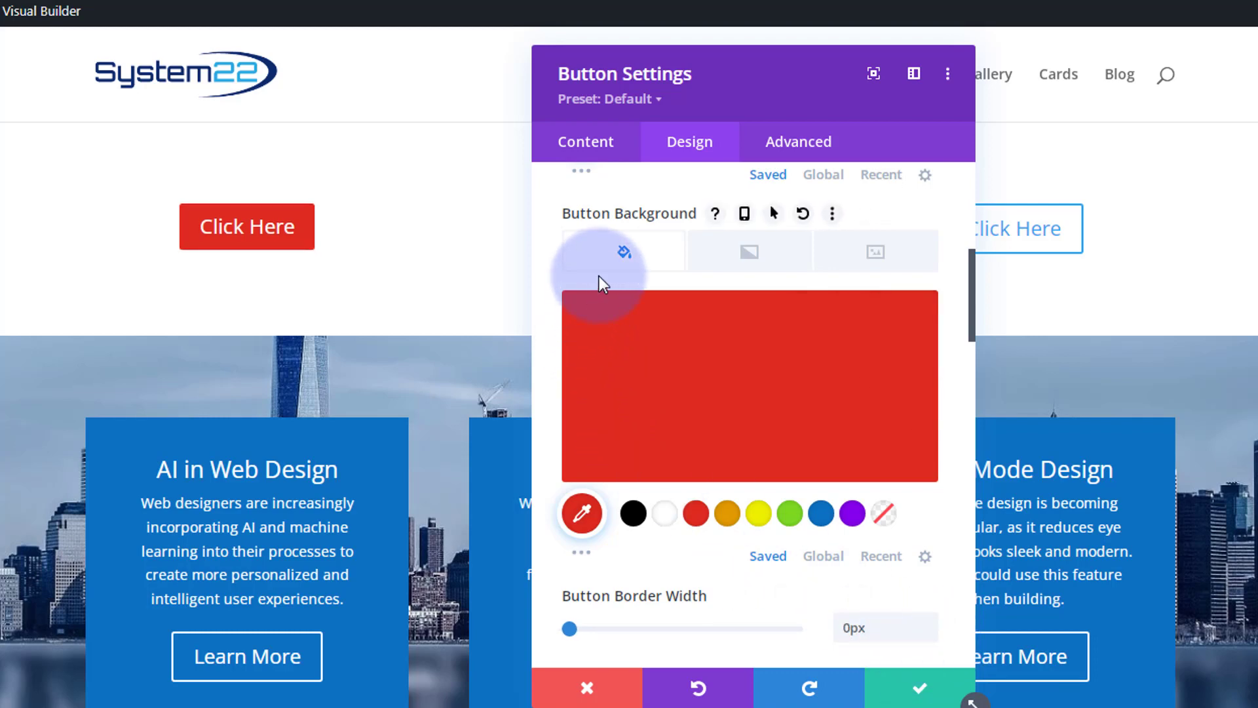
Enable hover options for the button background and set the hover background colour to blue (#0c71c3).
mouse_move(595, 316)
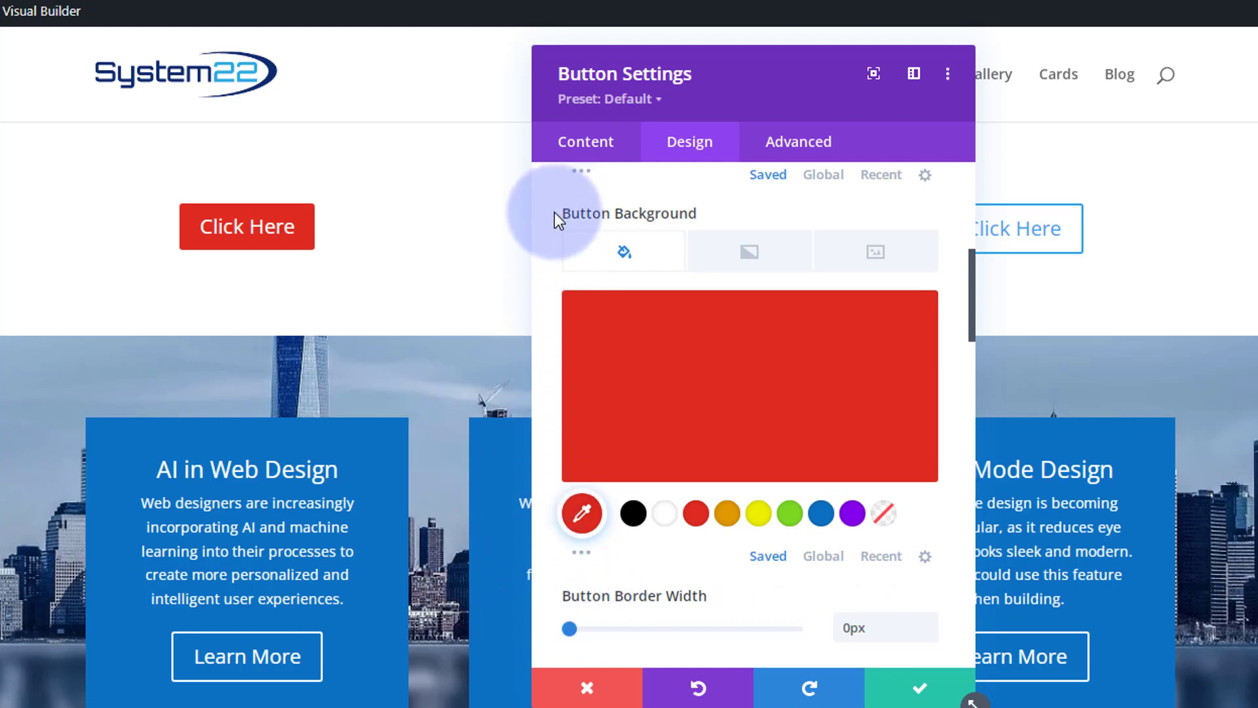
mouse_move(628, 216)
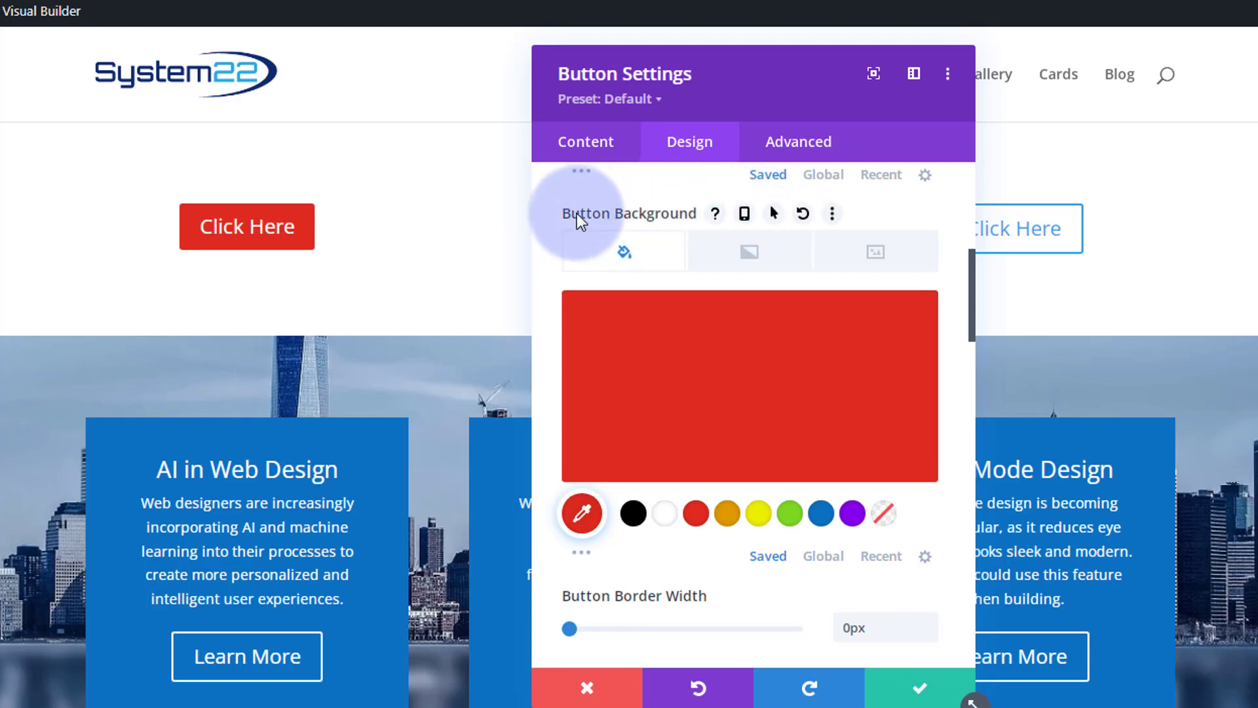
left_click(774, 216)
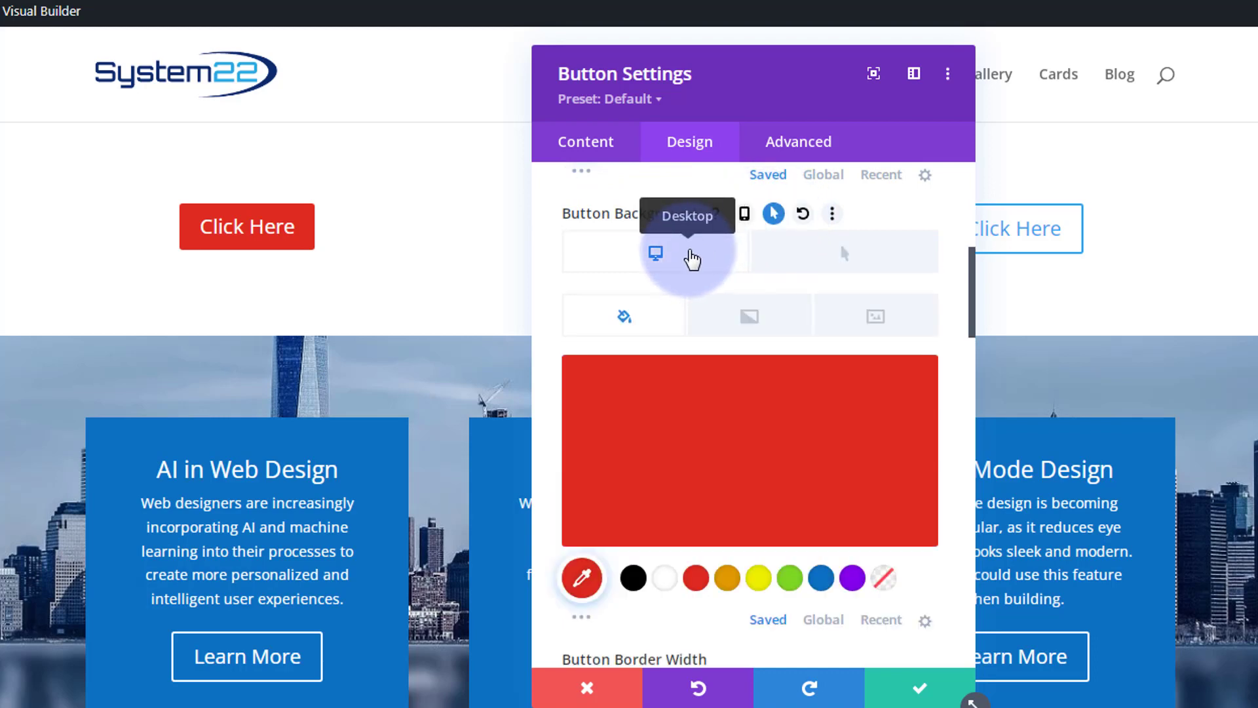
left_click(882, 259)
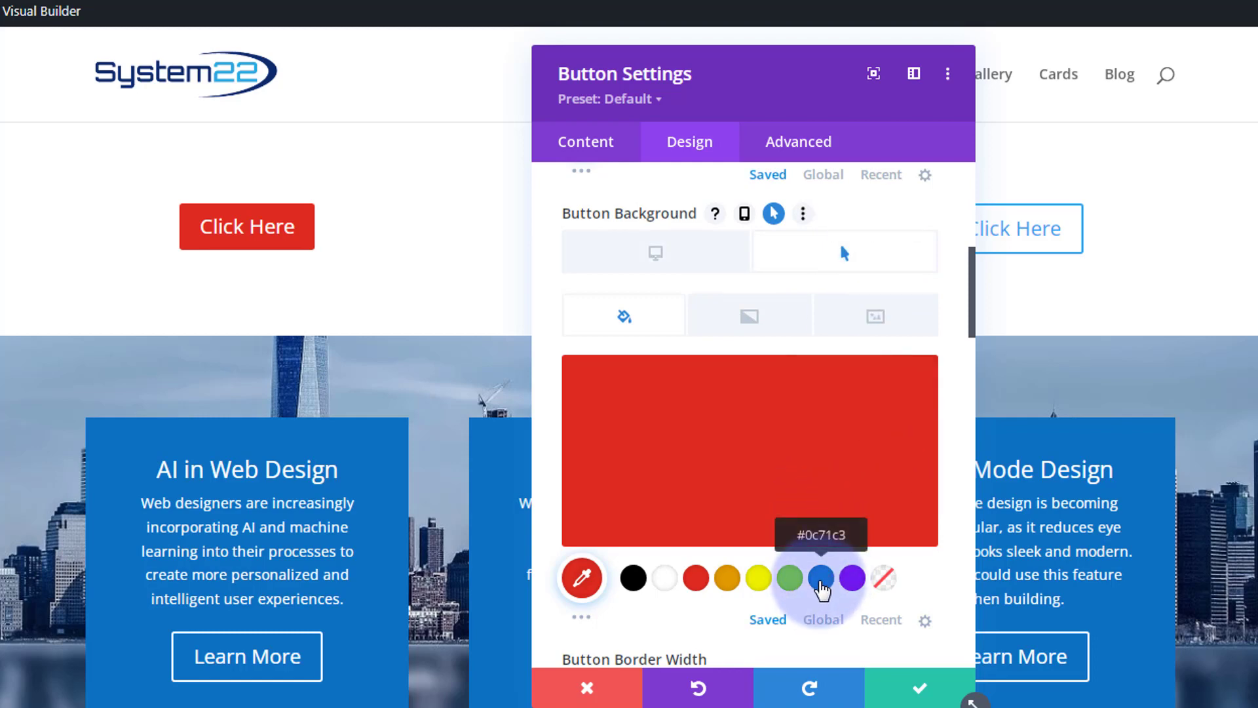
left_click(821, 578)
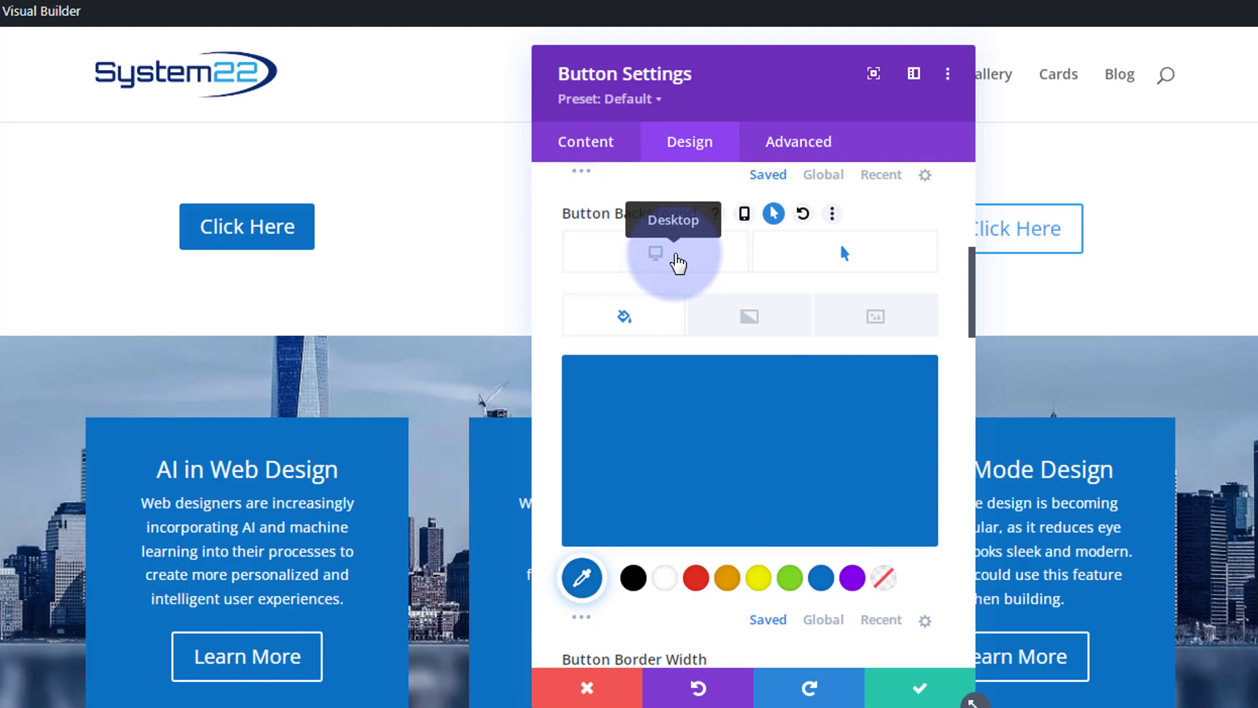
Return the first button's background to the desktop state and turn off its button icon.
left_click(676, 257)
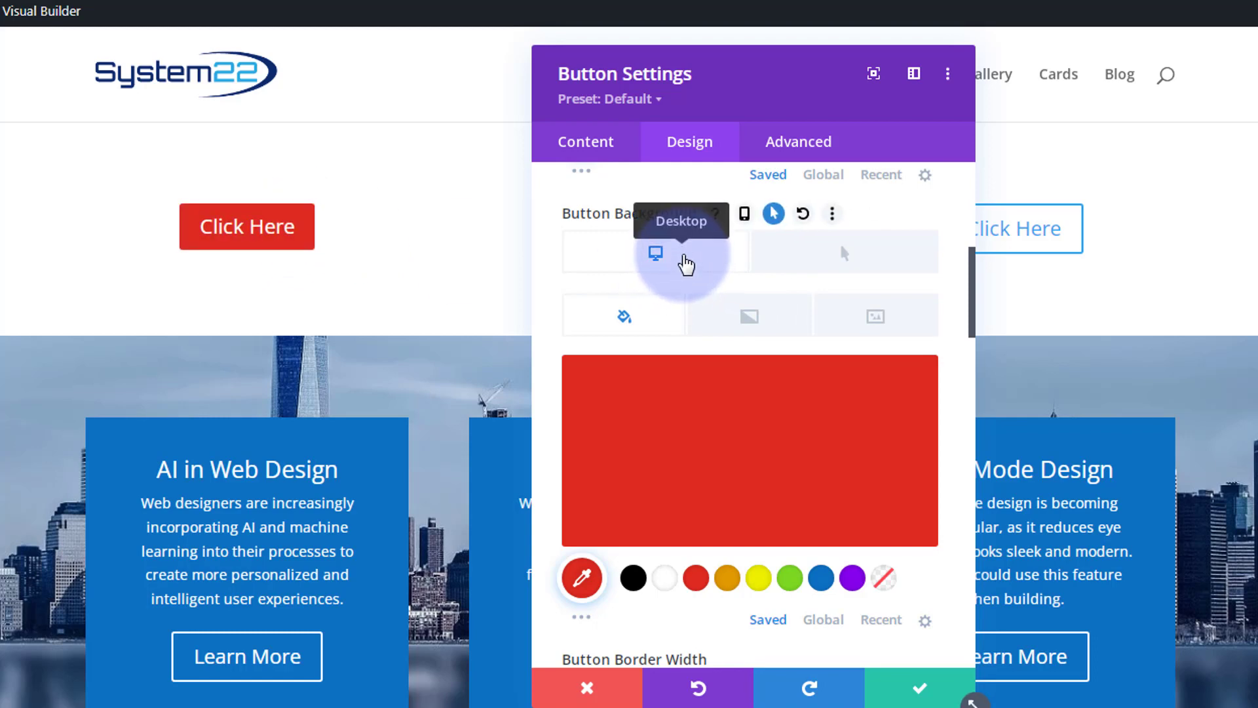
scroll(684, 262, "down", 10)
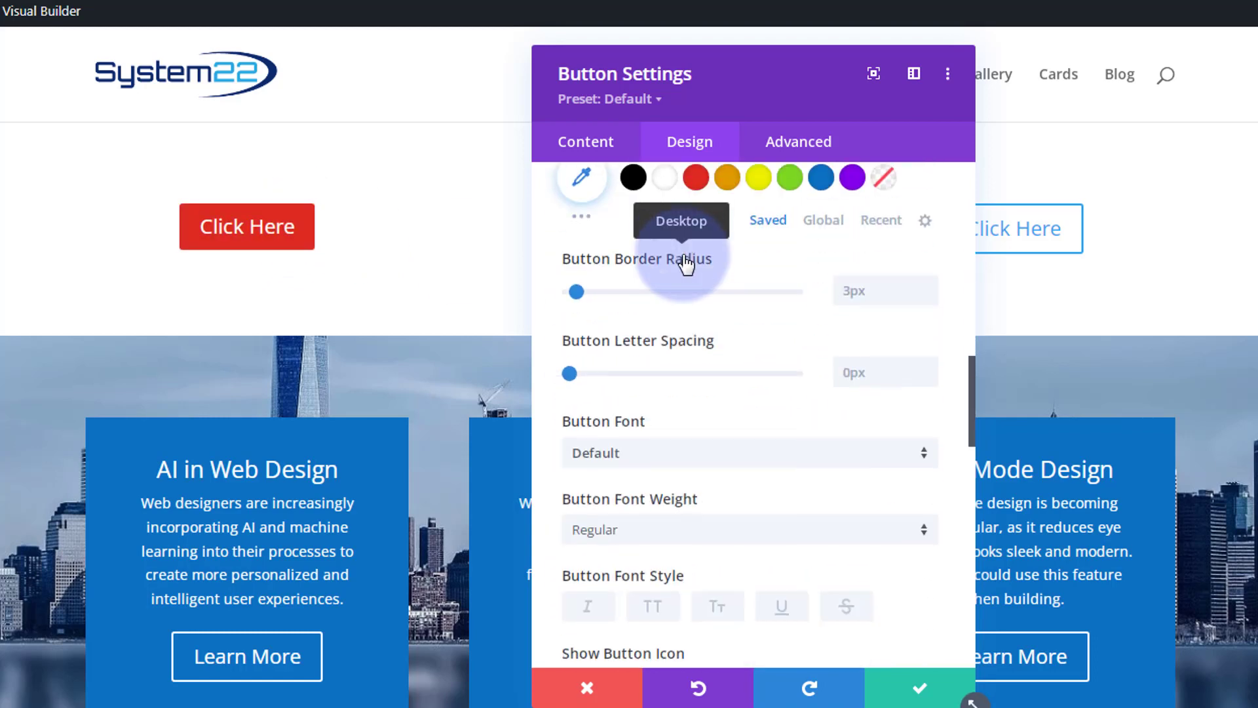
scroll(684, 262, "down", 5)
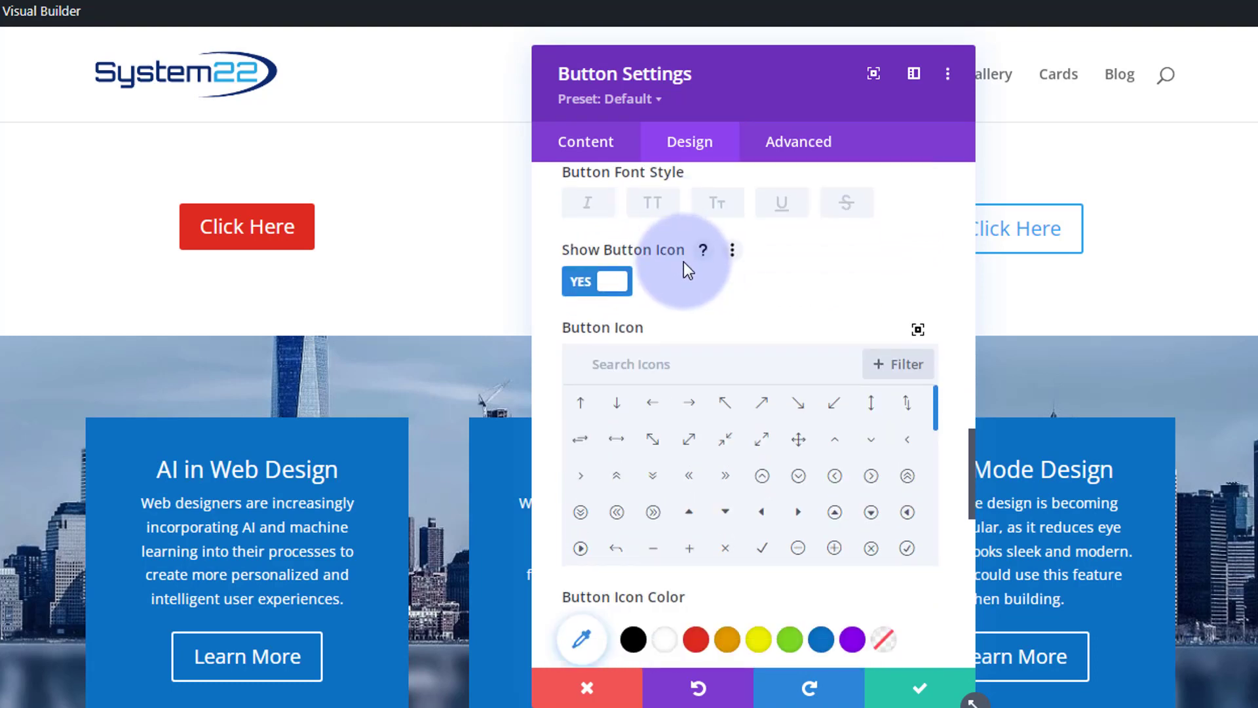
scroll(662, 459, "down", 5)
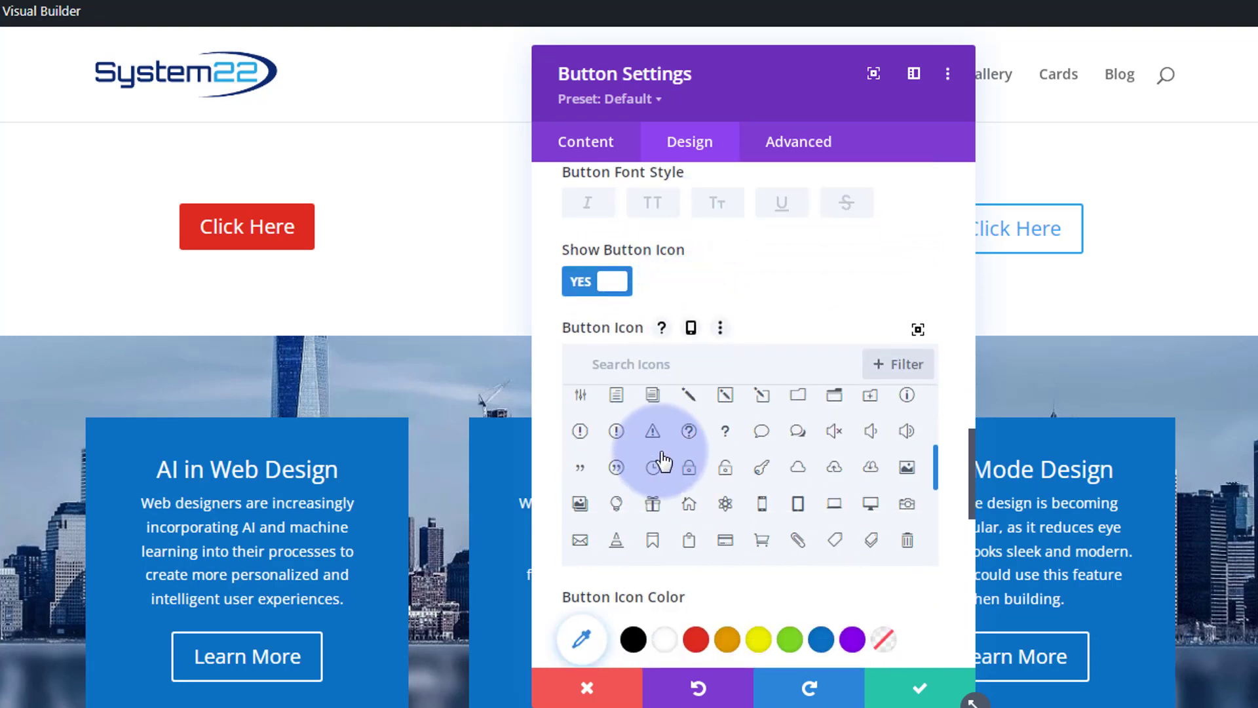
left_click(589, 288)
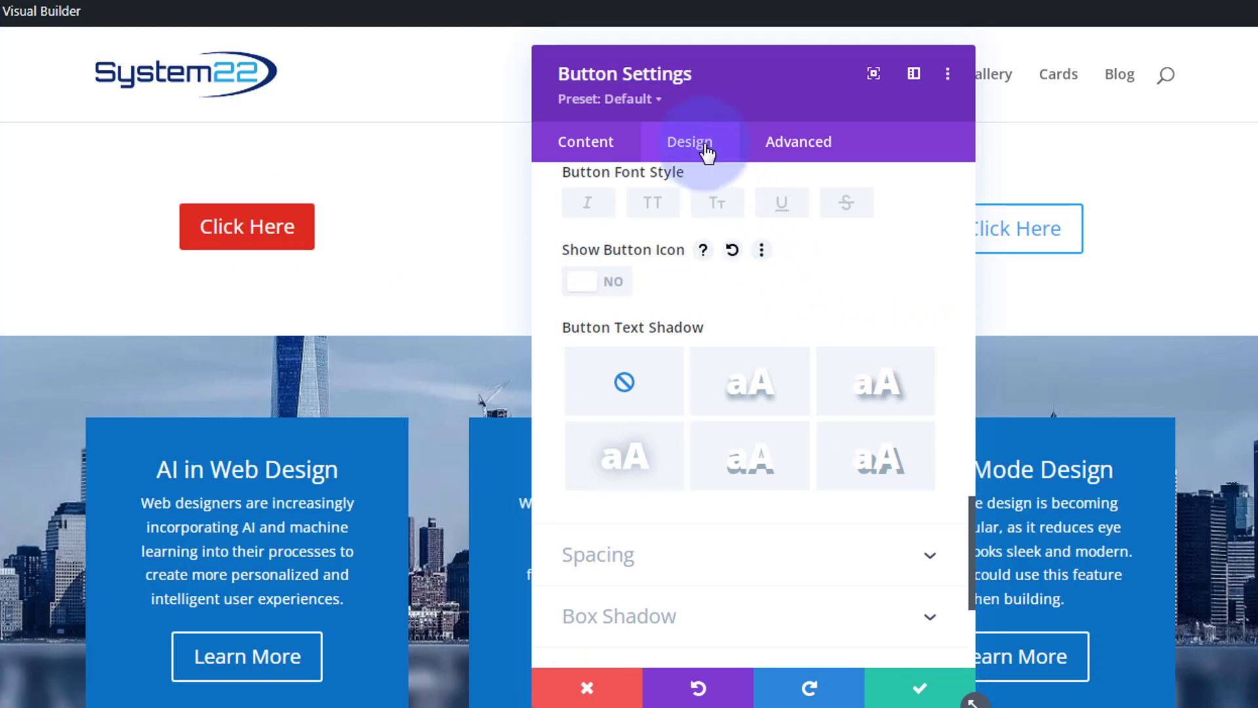
Enable hover options for the first button's transform and set its hover rotation about the first axis to 359deg.
scroll(774, 281, "down", 4)
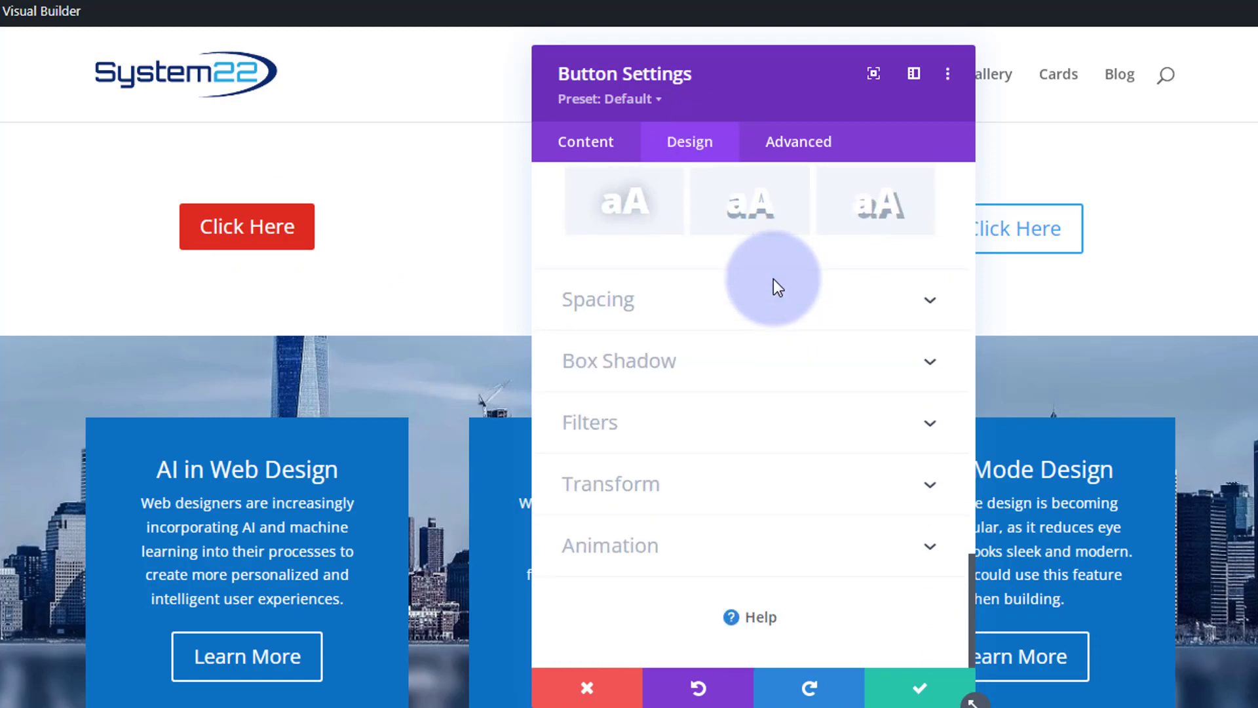
left_click(716, 484)
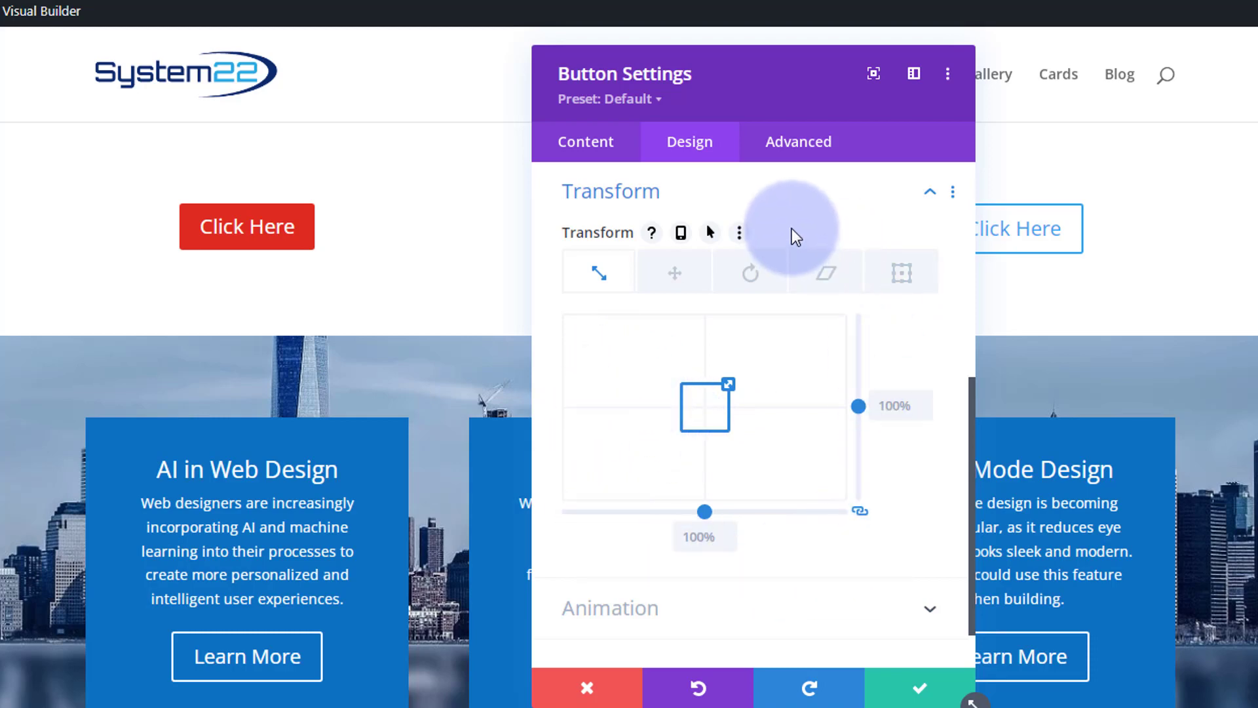
left_click(754, 276)
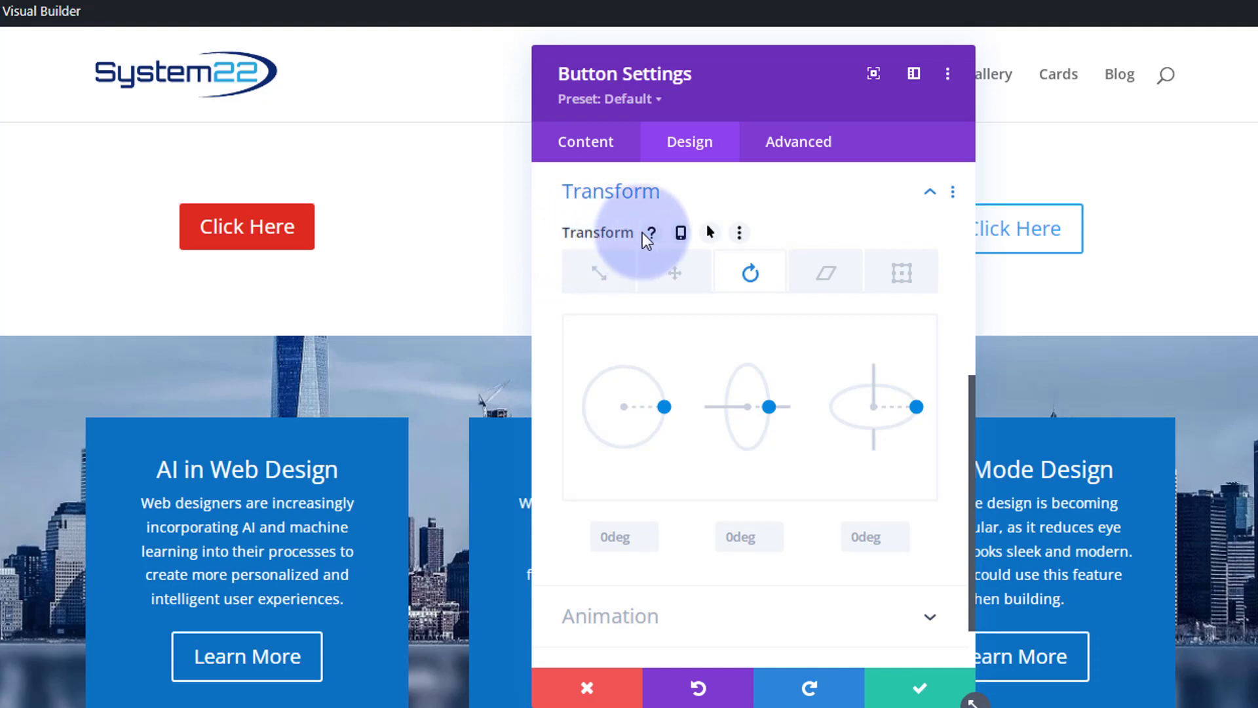
left_click(709, 233)
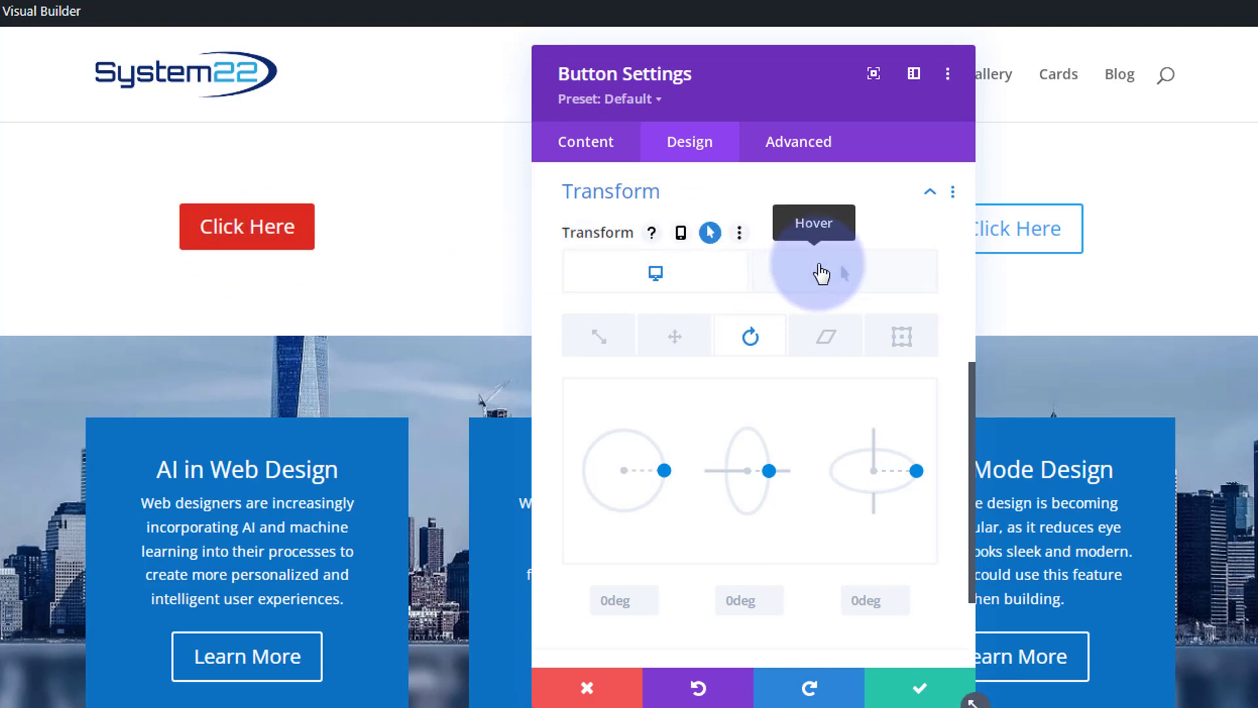
left_click(823, 275)
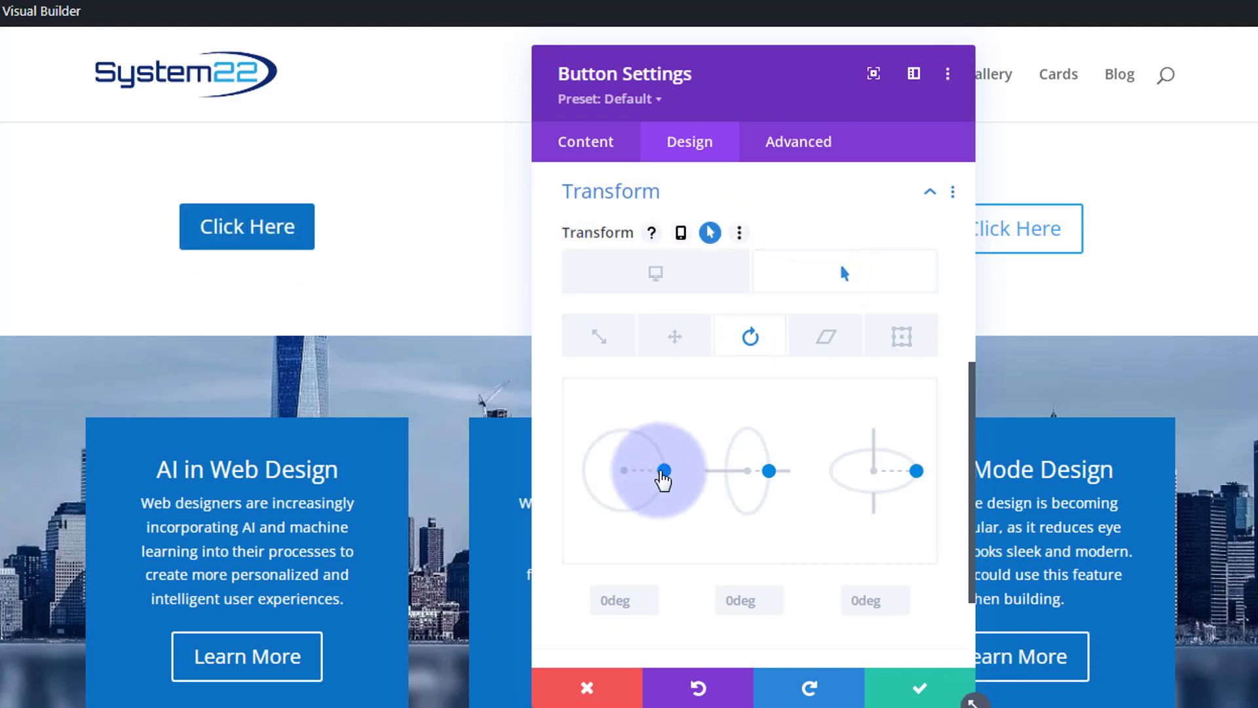
mouse_move(665, 479)
left_mouse_down()
mouse_move(666, 494)
mouse_move(621, 513)
mouse_move(576, 485)
mouse_move(593, 446)
mouse_move(629, 431)
mouse_move(668, 441)
mouse_move(679, 470)
left_mouse_up()
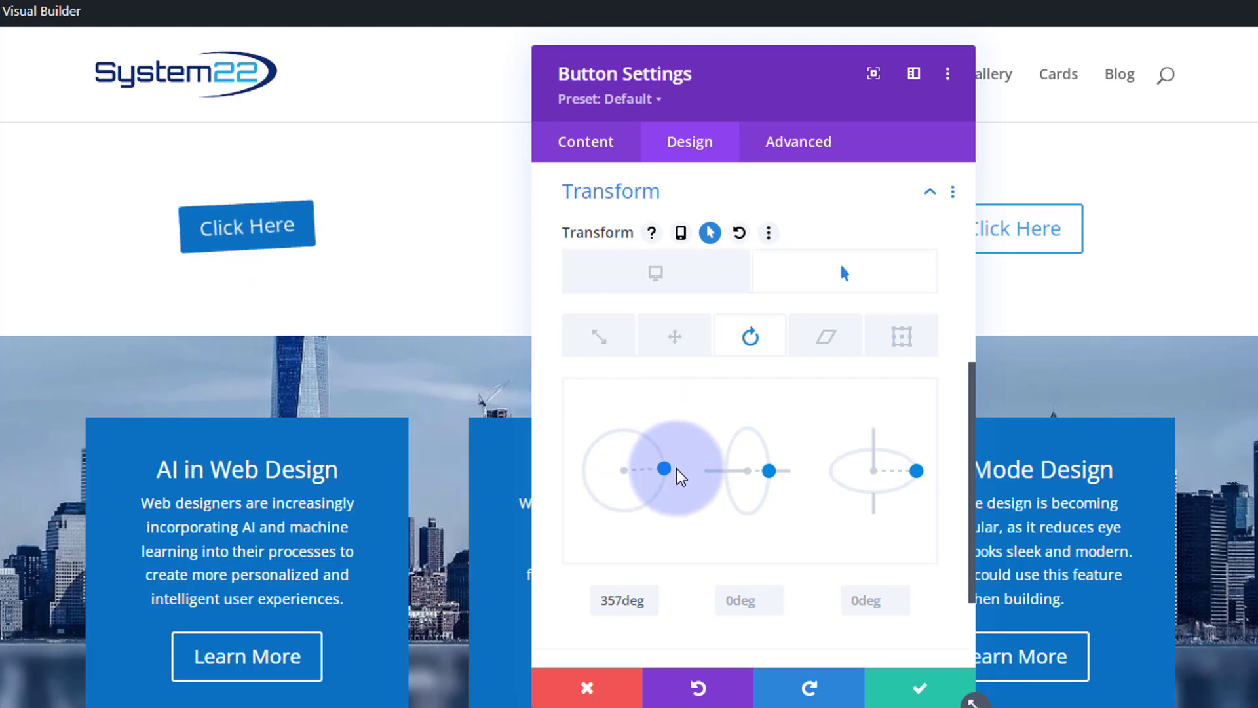
mouse_move(623, 603)
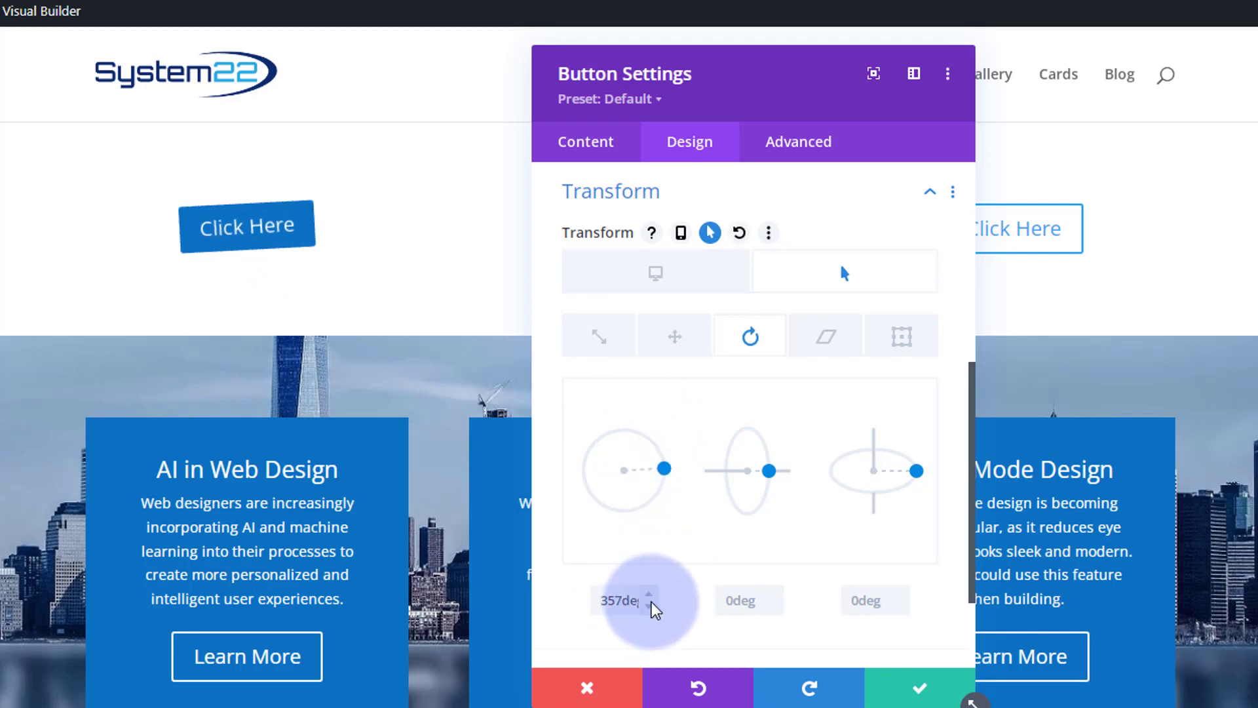
left_click(648, 597)
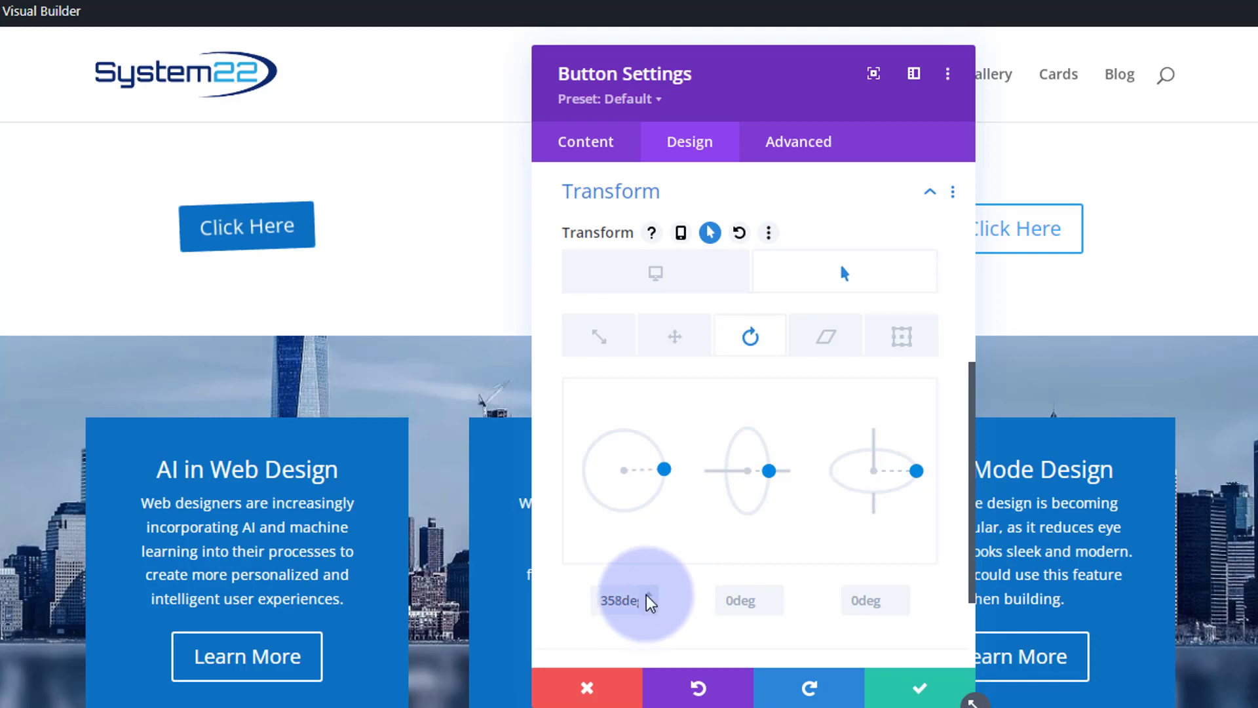
left_click(649, 598)
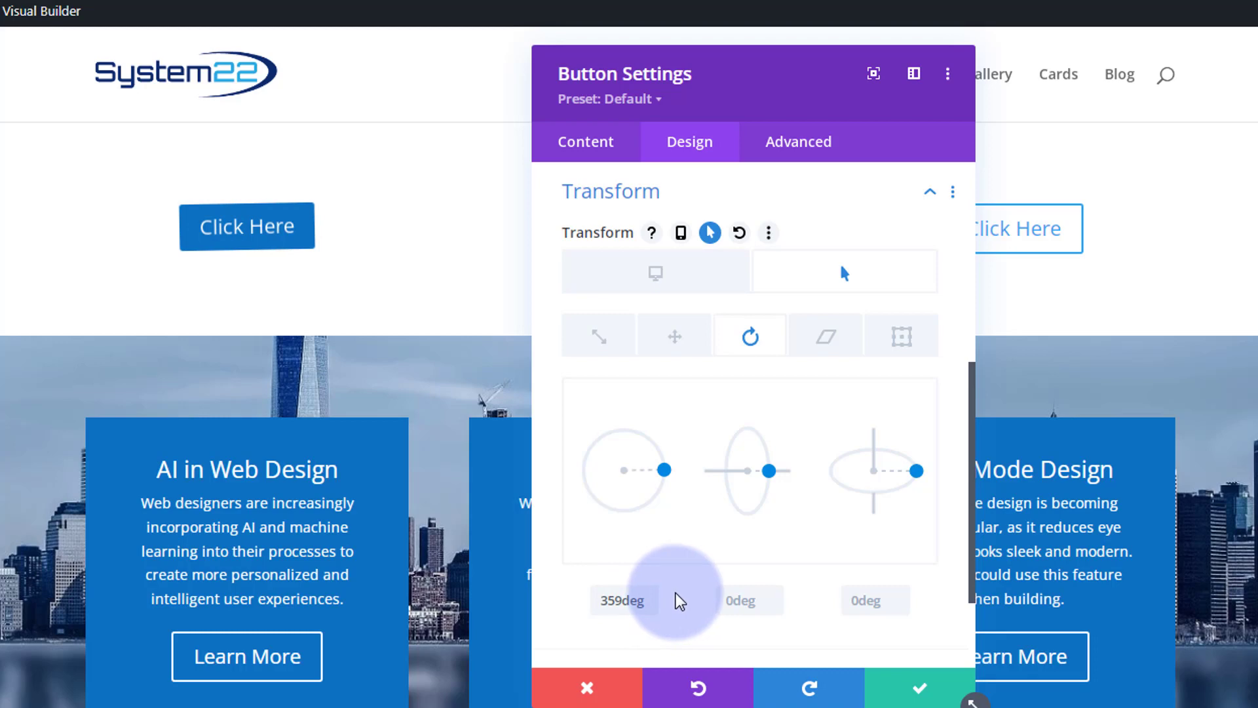
left_click(694, 280)
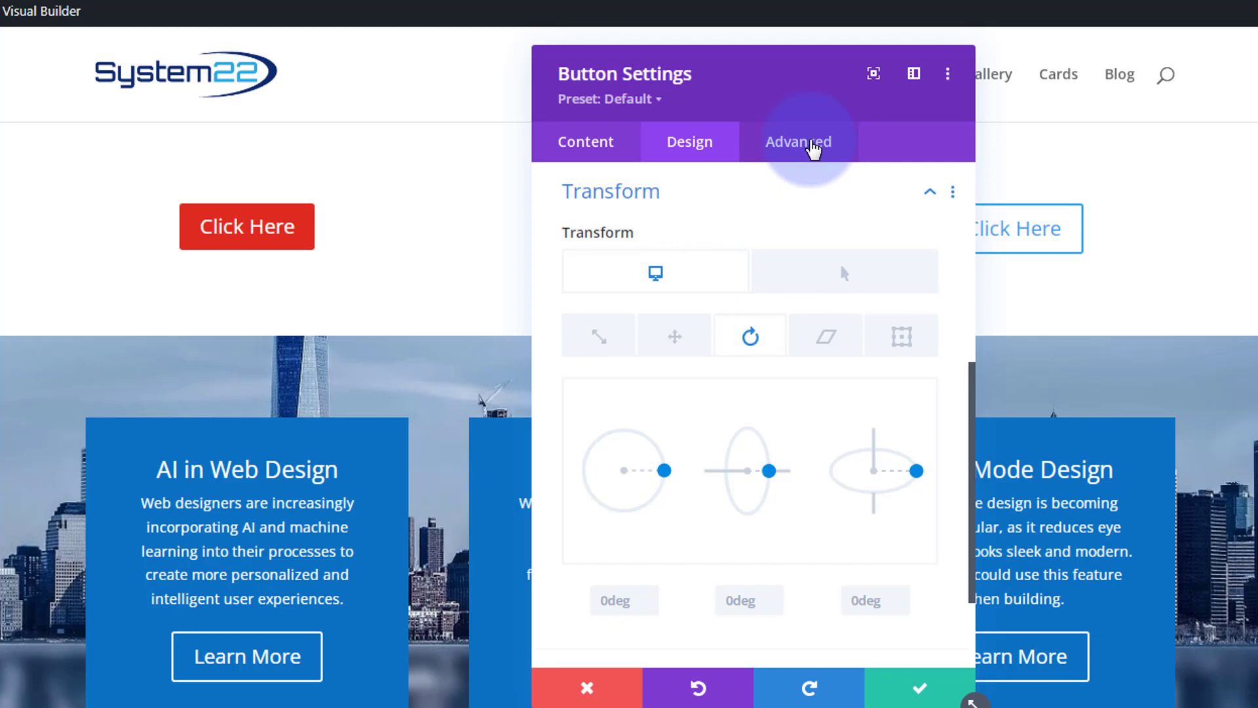
Set the first button's transition duration to 750ms and save its settings.
left_click(814, 148)
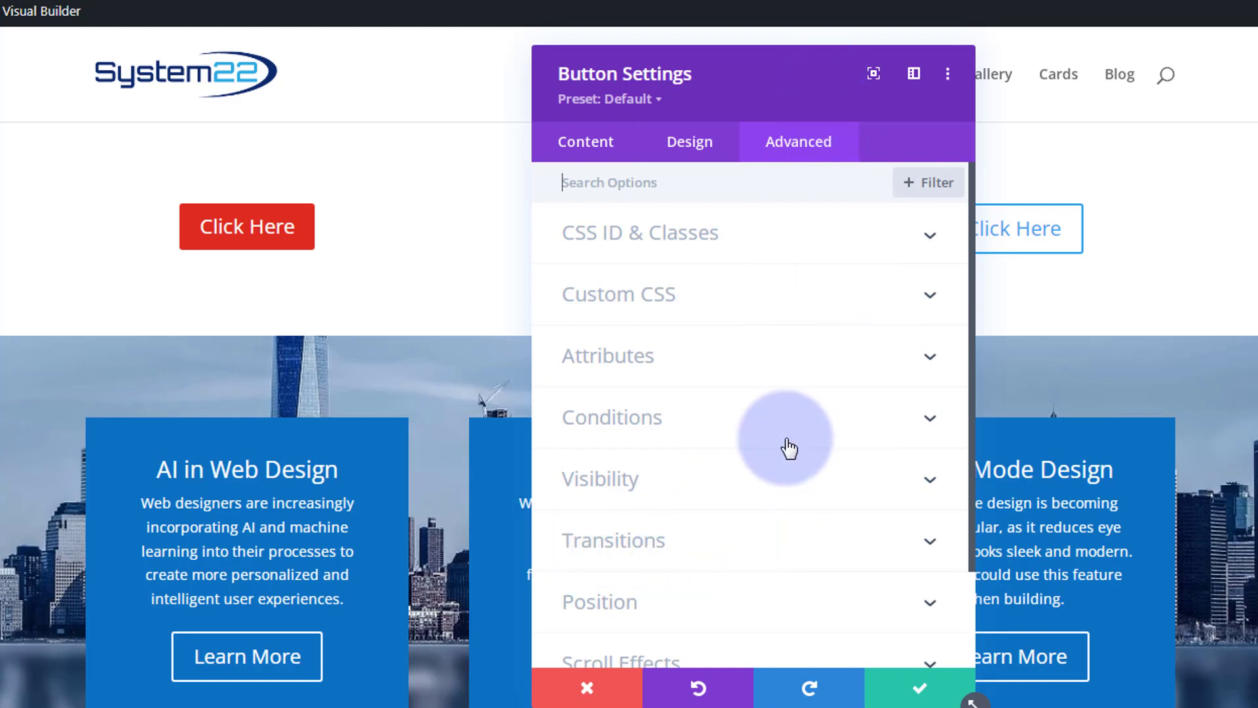
left_click(747, 541)
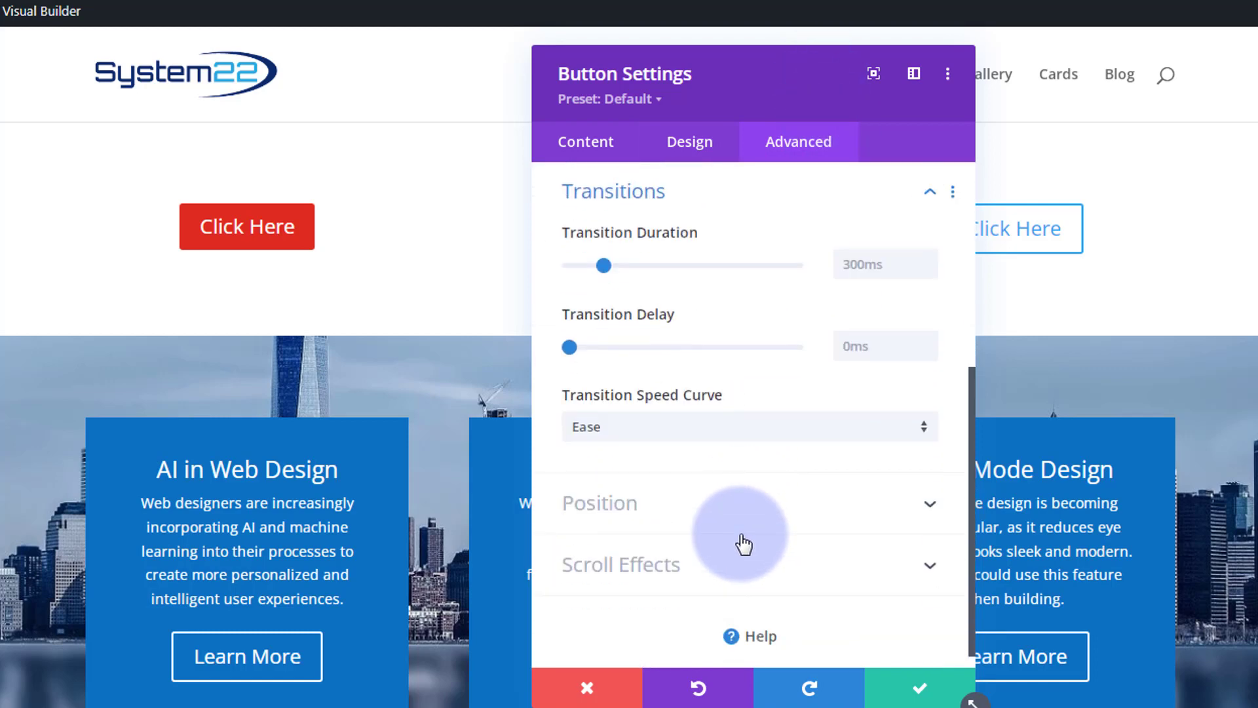
left_click(843, 264)
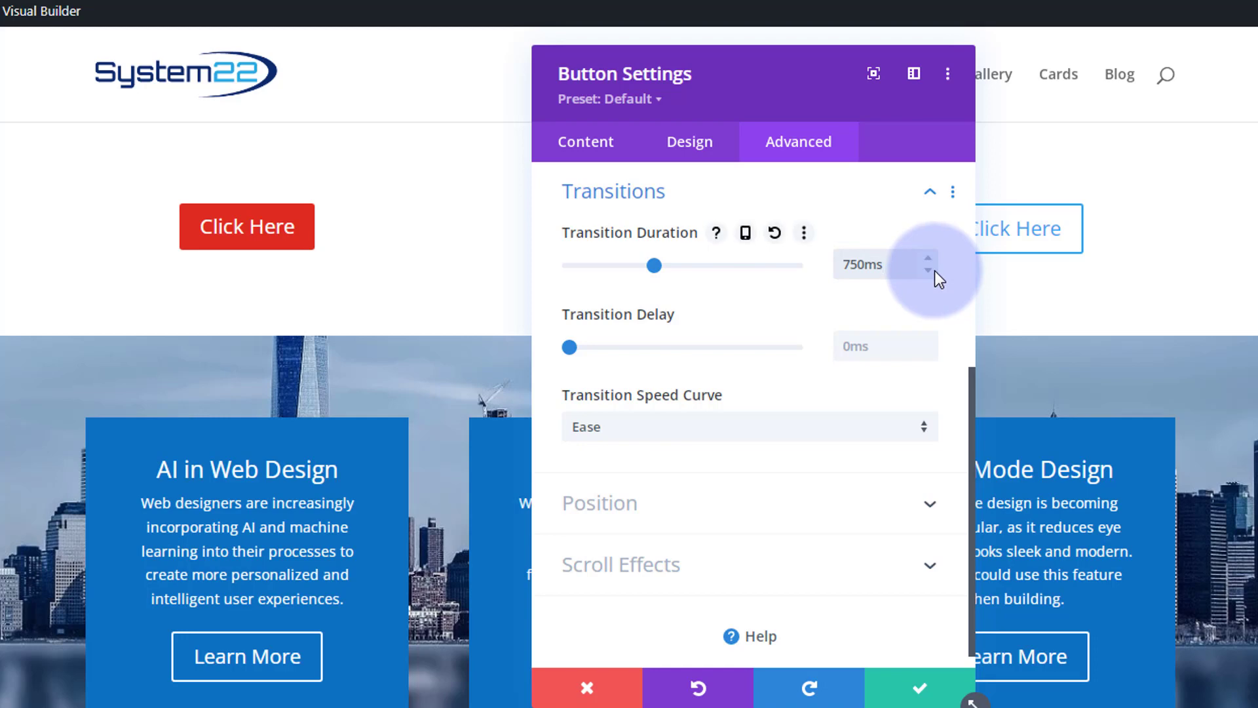
left_click(915, 689)
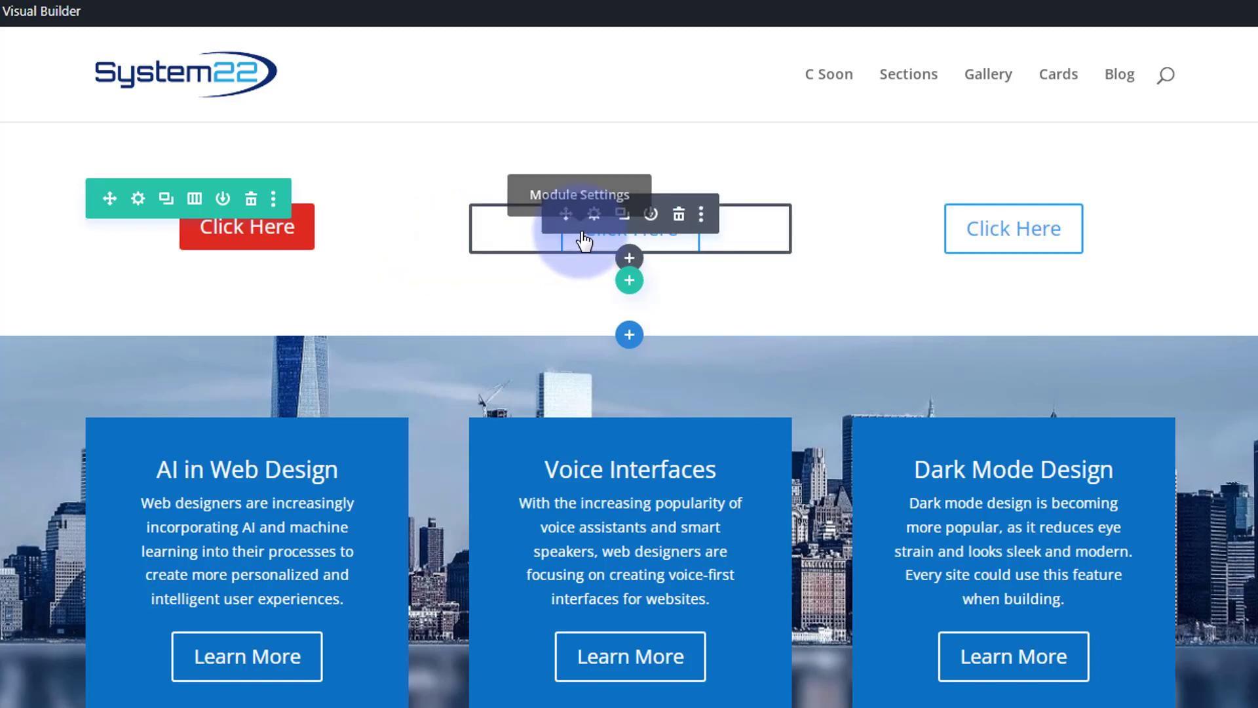
Open the middle button's settings, enable custom styles and set its text colour to white (#ffffff).
left_click(594, 214)
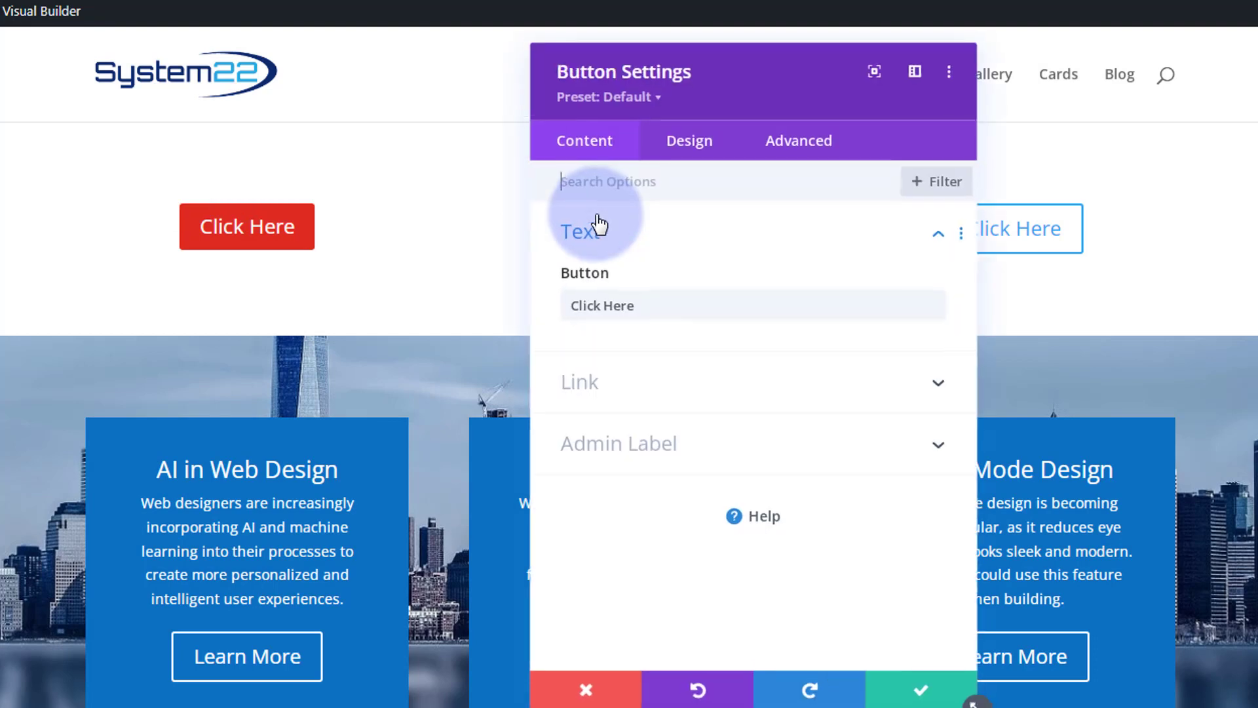
left_click_drag(739, 87, 204, 73)
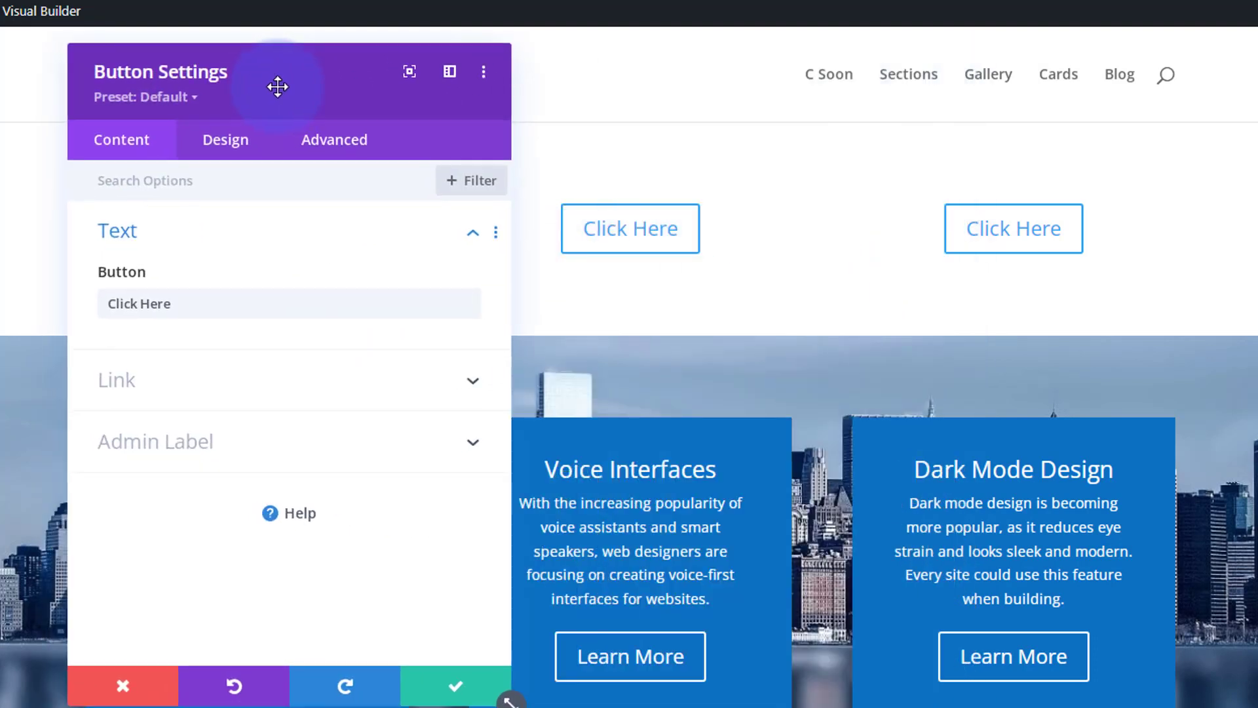
left_click(231, 141)
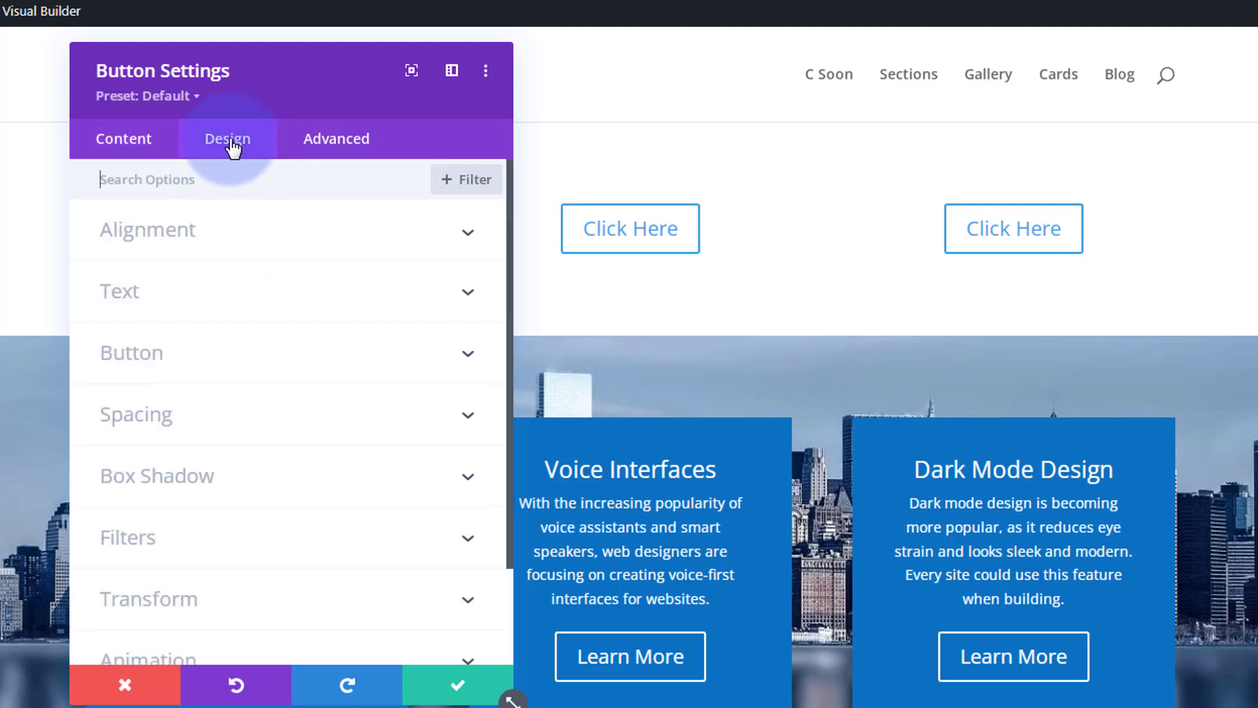
left_click(261, 356)
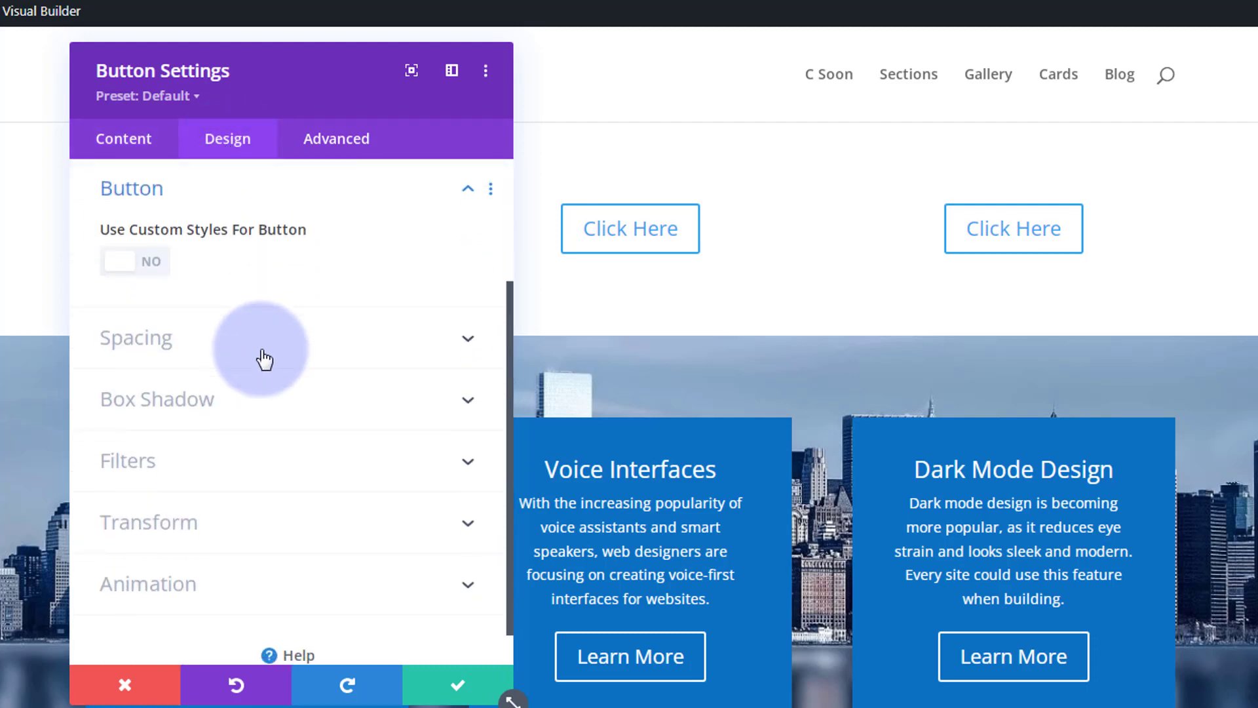
left_click(146, 262)
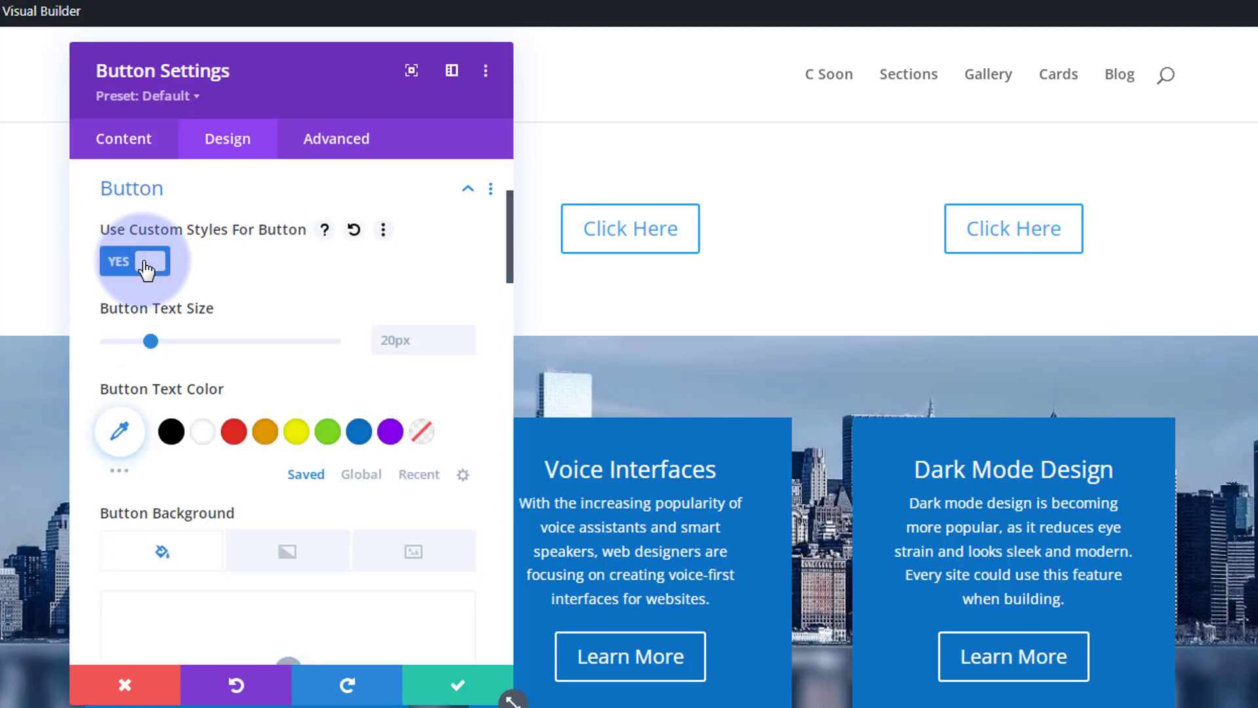
left_click(361, 434)
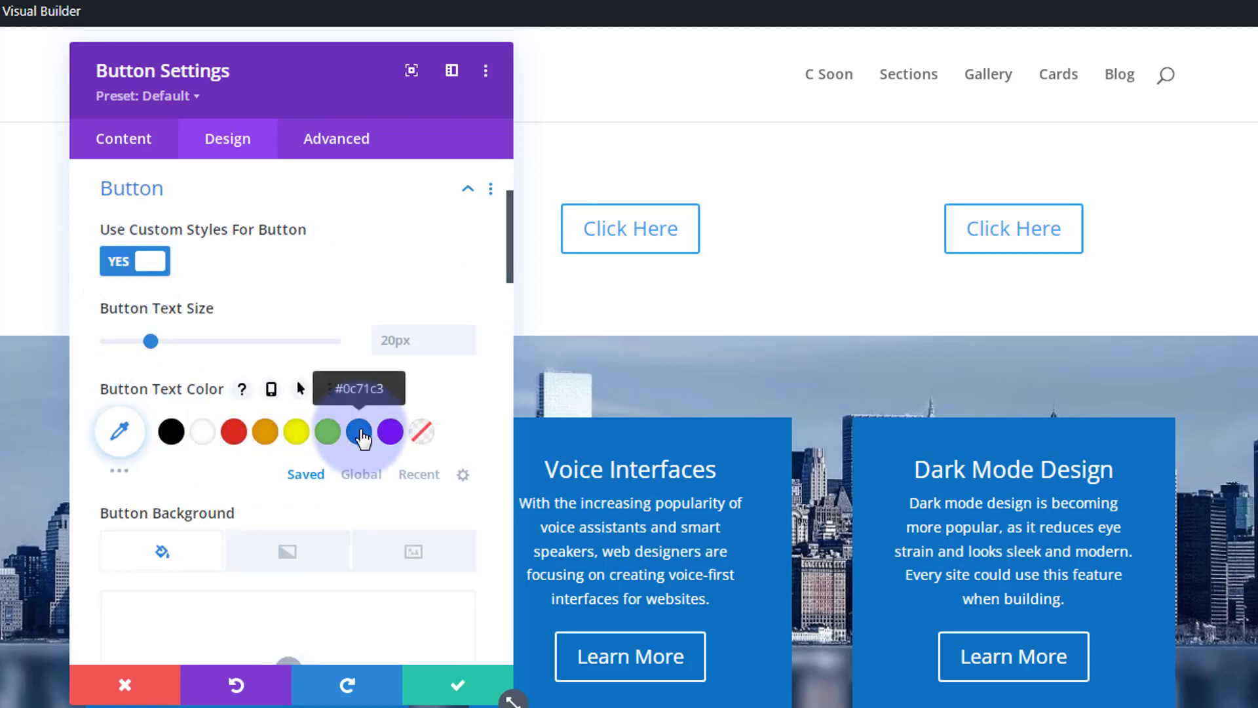
left_click(204, 434)
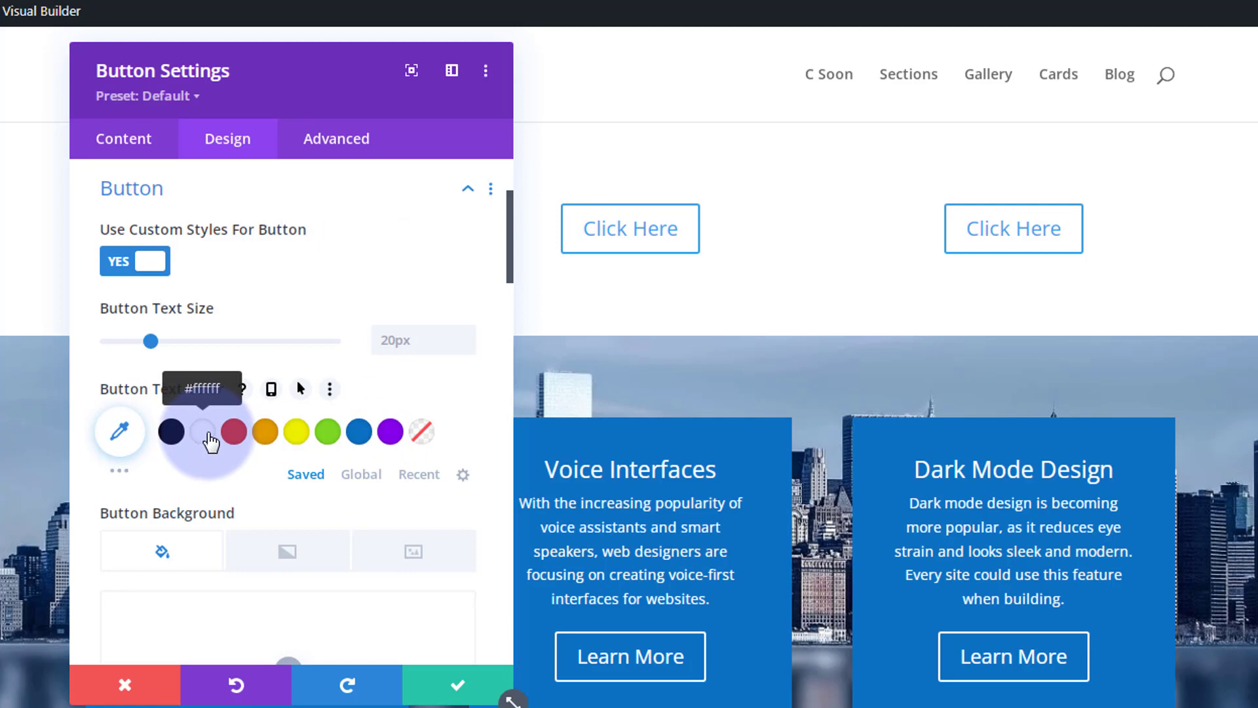
Set the middle button's background colour to blue (#0c71c3) and its hover background colour to purple (#8300e9).
scroll(210, 440, "down", 5)
left_click(358, 512)
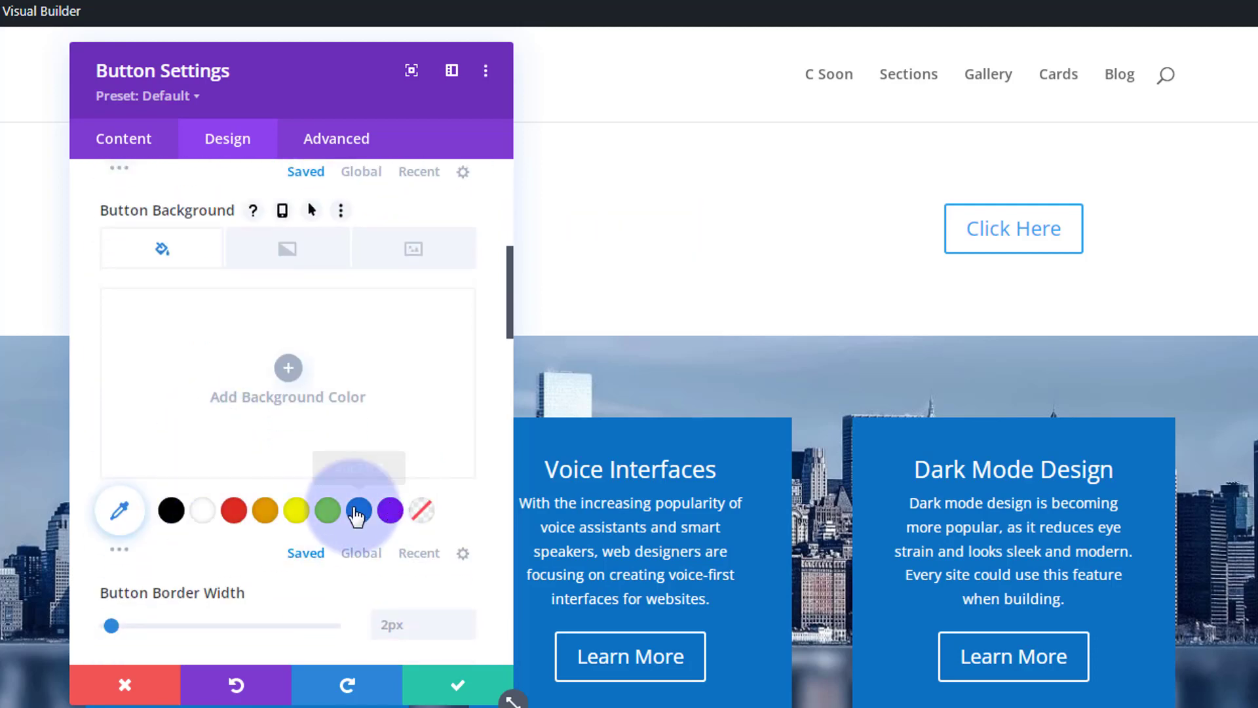
left_click(358, 512)
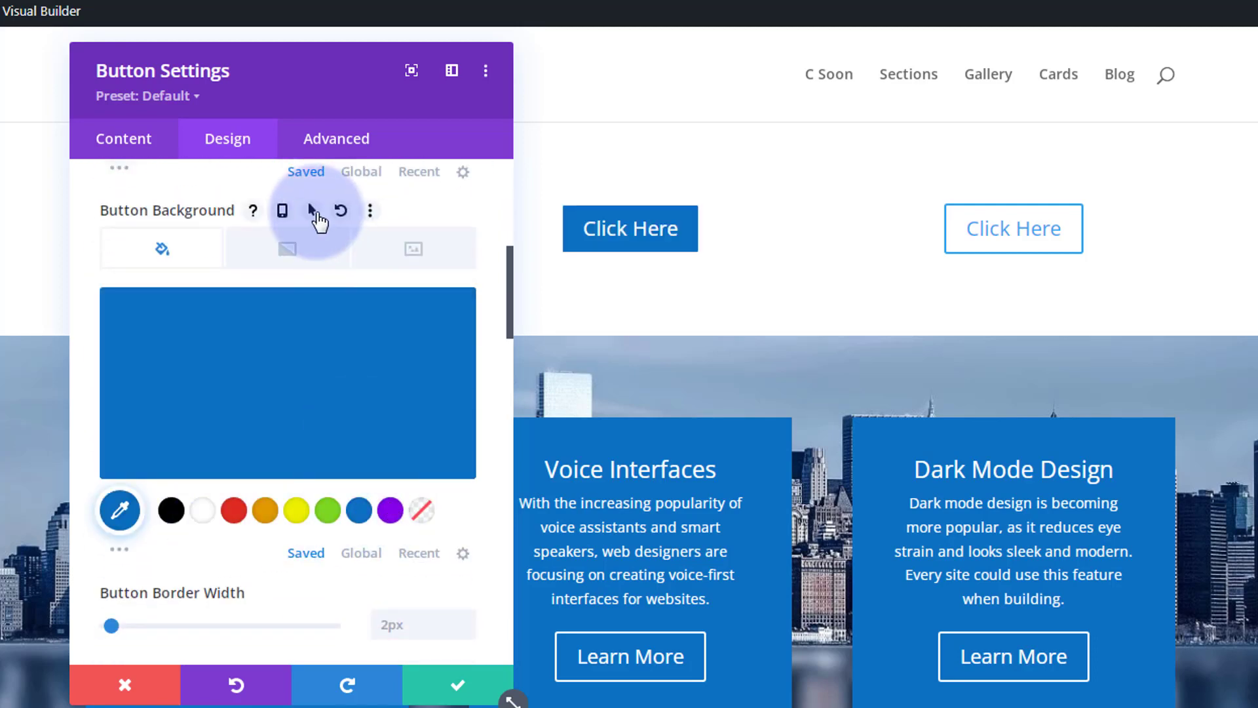
left_click(313, 211)
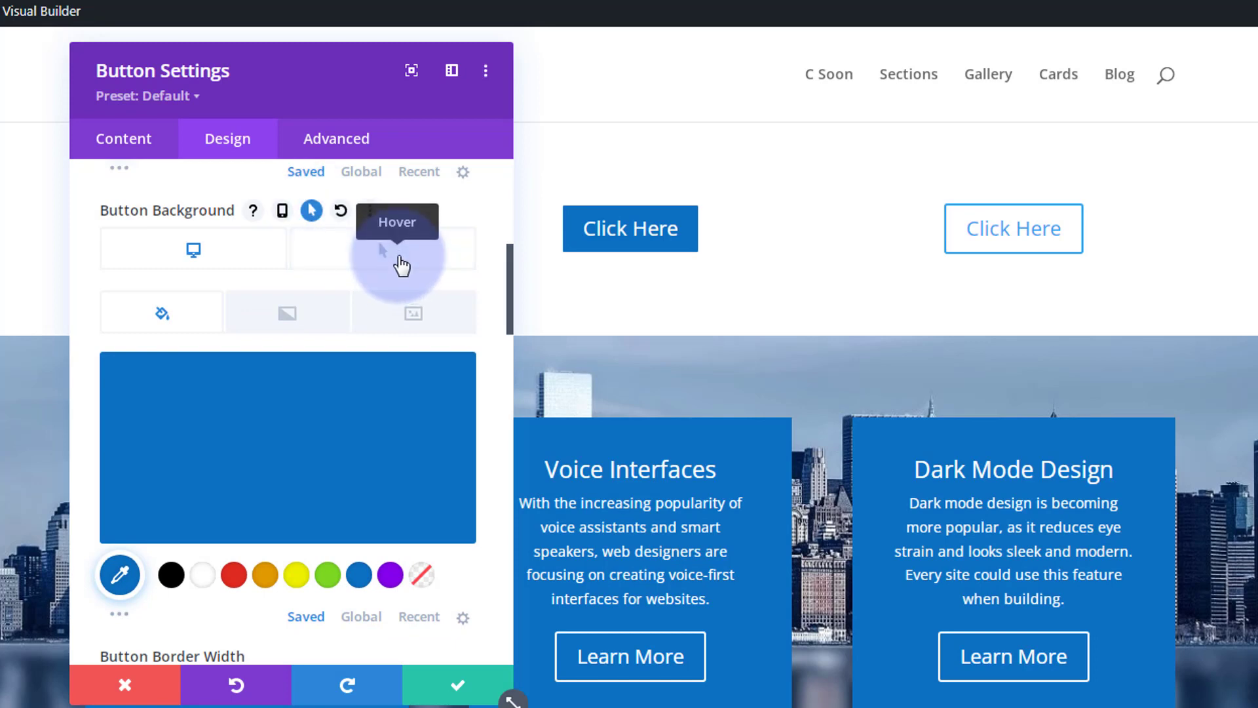
left_click(390, 569)
left_click(389, 578)
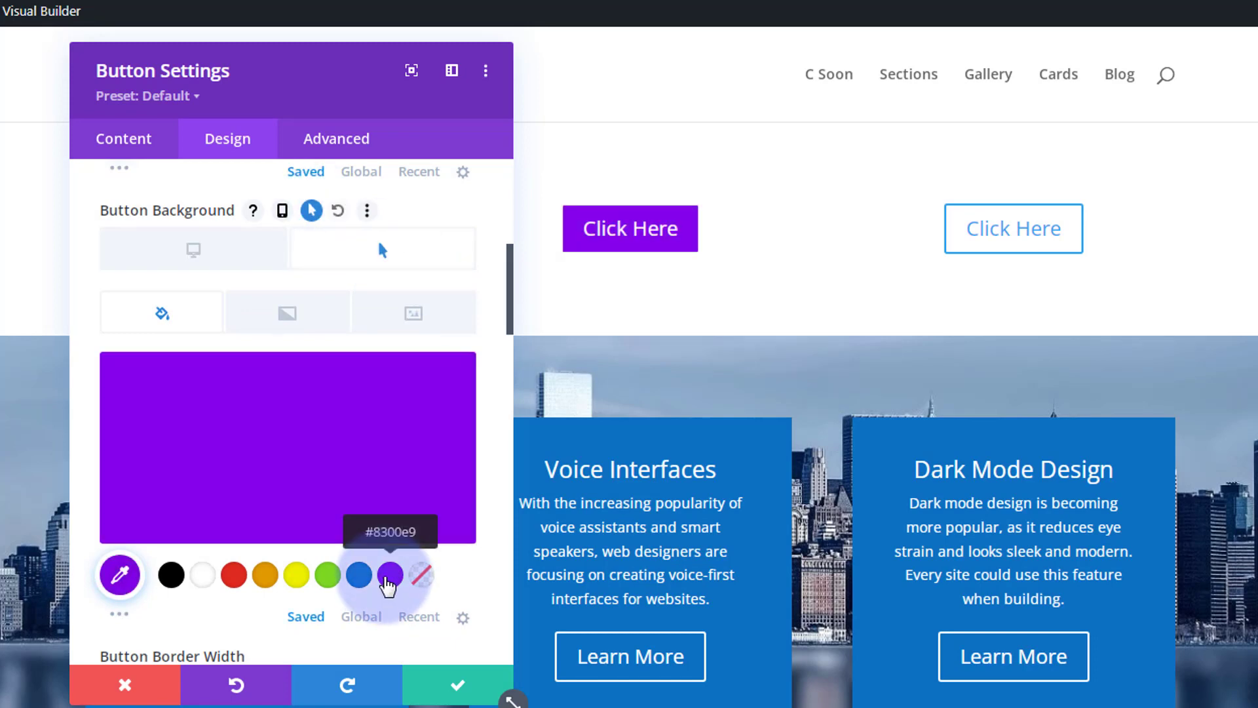
Set the middle button's border width to 0px and turn off its button icon.
scroll(367, 472, "down", 5)
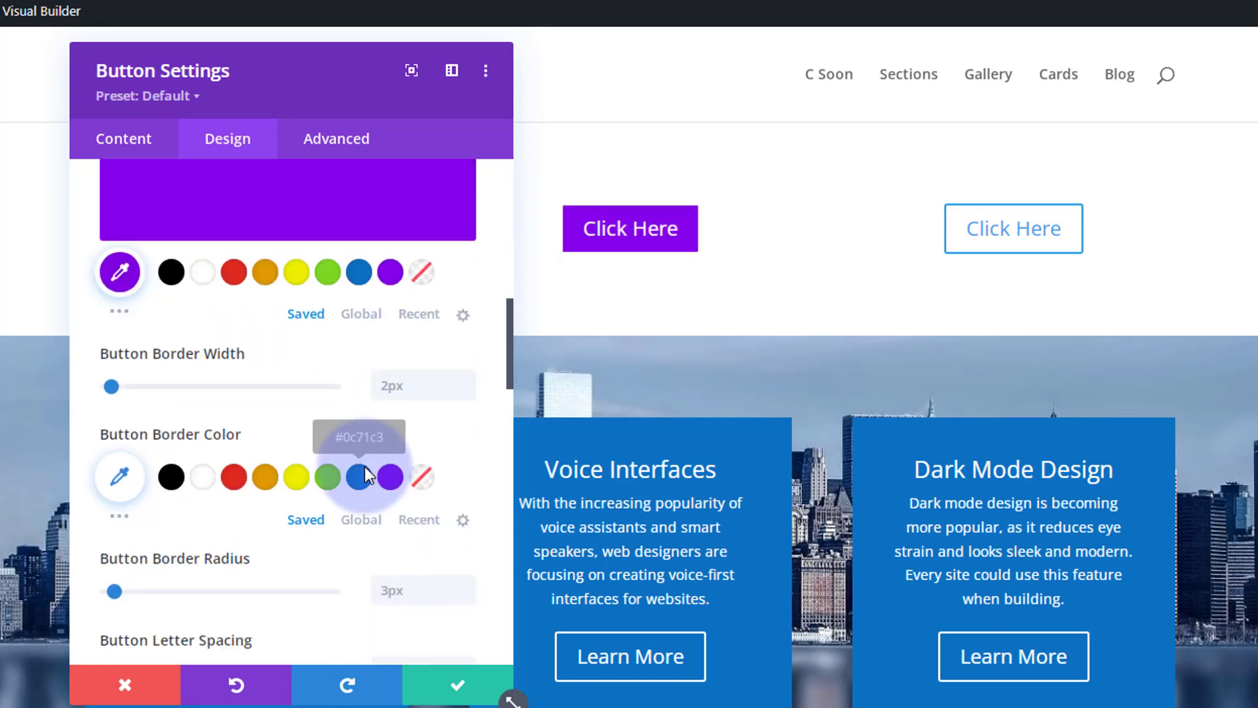
left_click(466, 393)
left_click(465, 392)
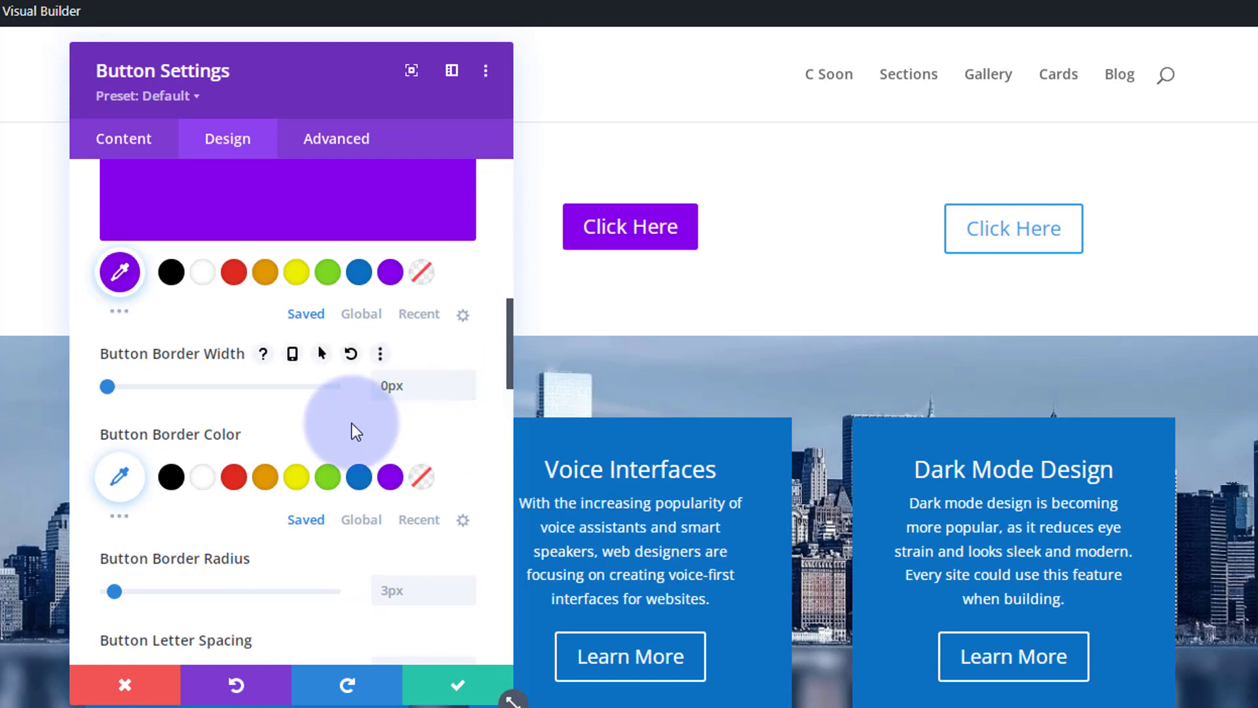
scroll(352, 423, "down", 3)
scroll(352, 423, "down", 6)
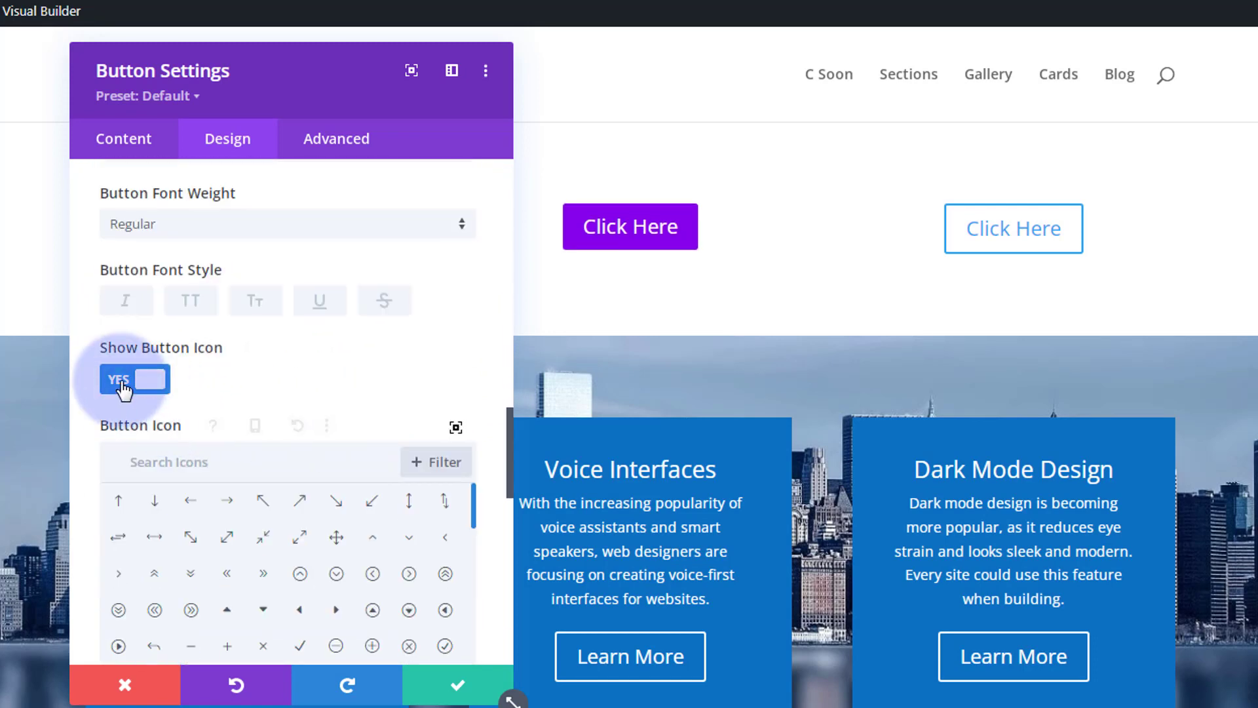
left_click(123, 384)
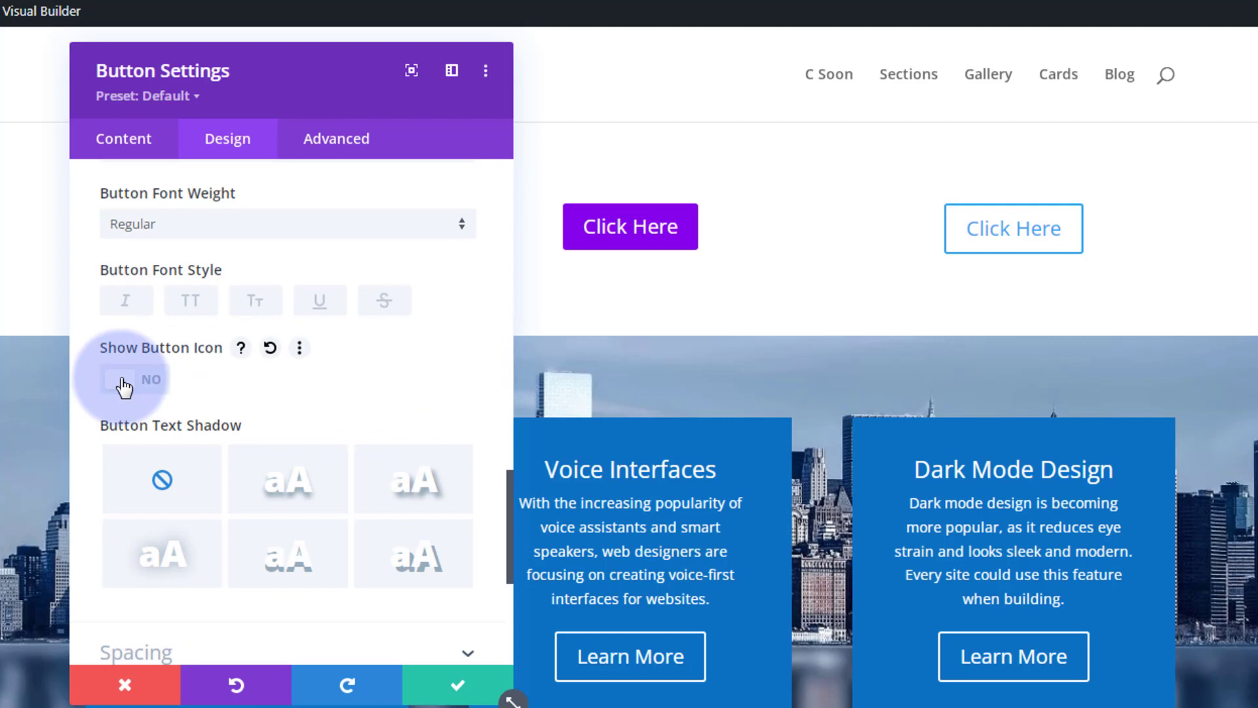
left_click_drag(367, 80, 770, 178)
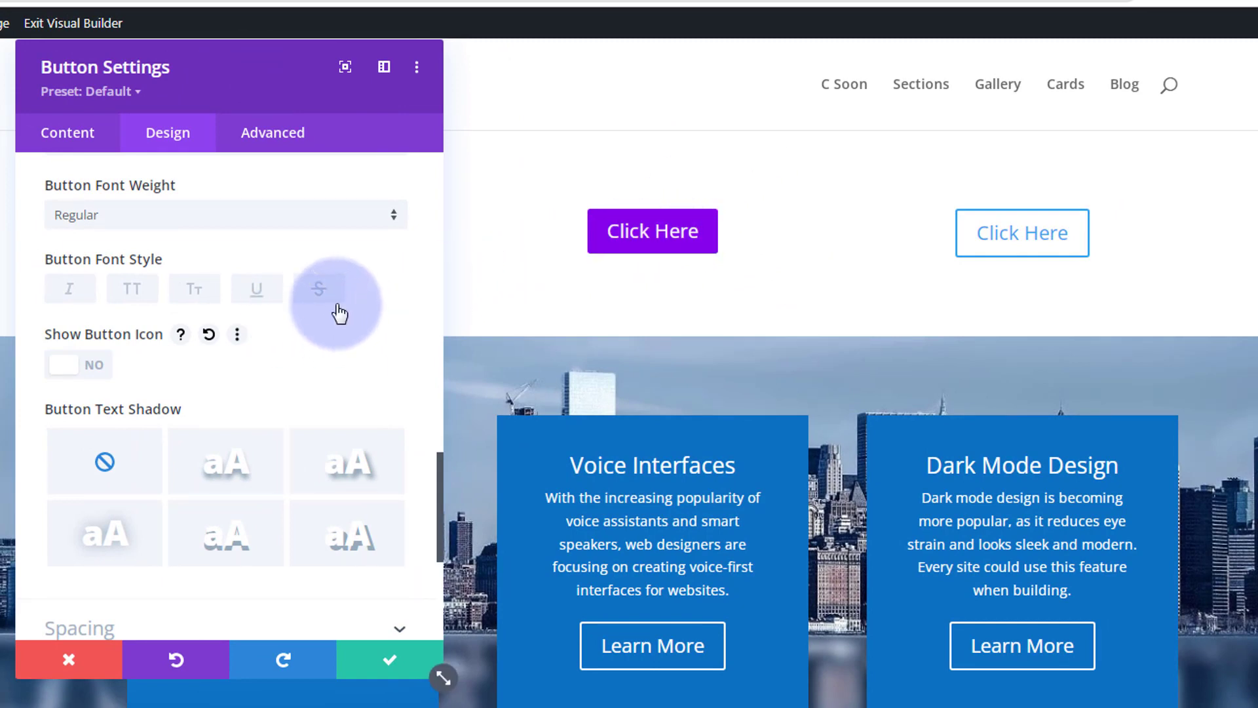
Set the middle button's hover transform scale to 125% in both directions, leaving the desktop scale at 100%.
scroll(336, 305, "down", 5)
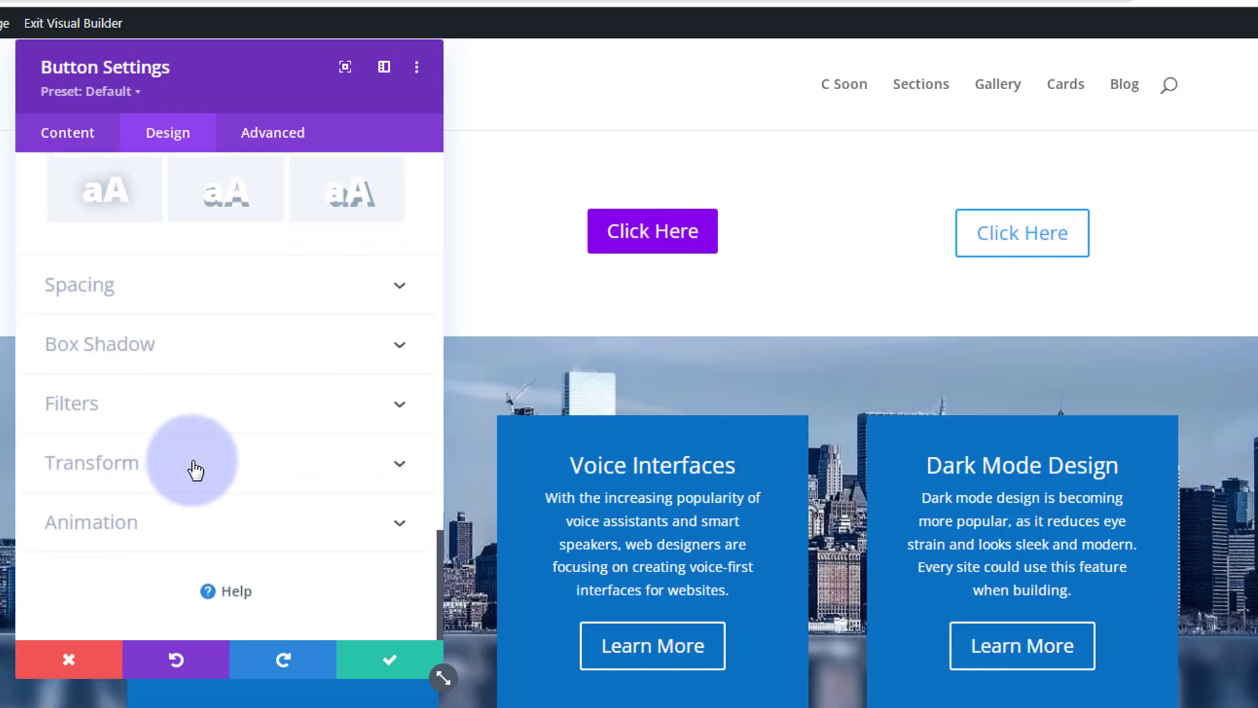
left_click(196, 470)
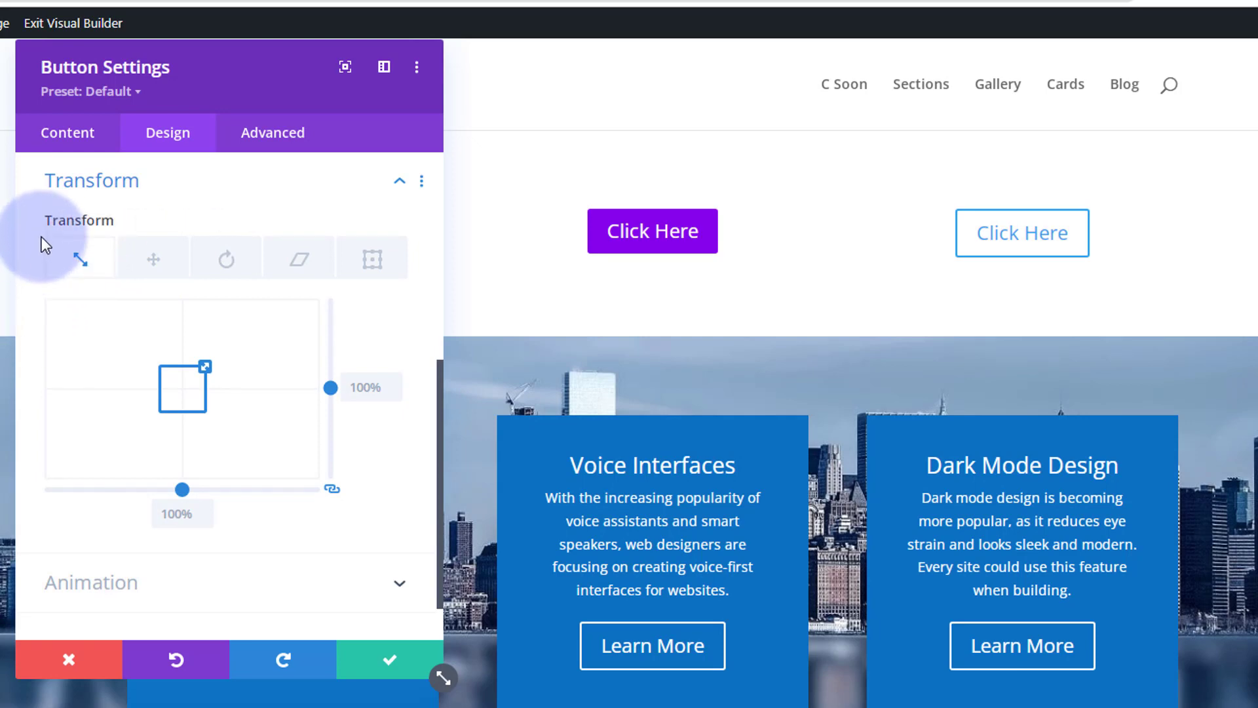
mouse_move(76, 218)
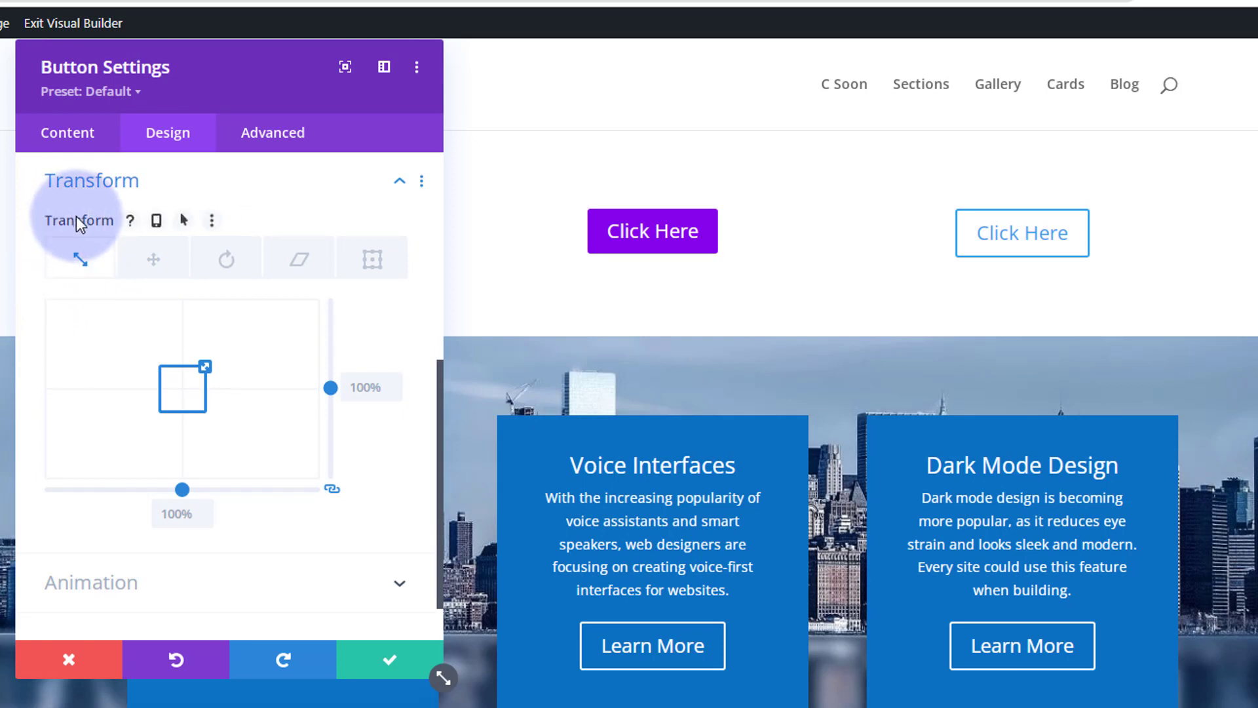
left_click(188, 220)
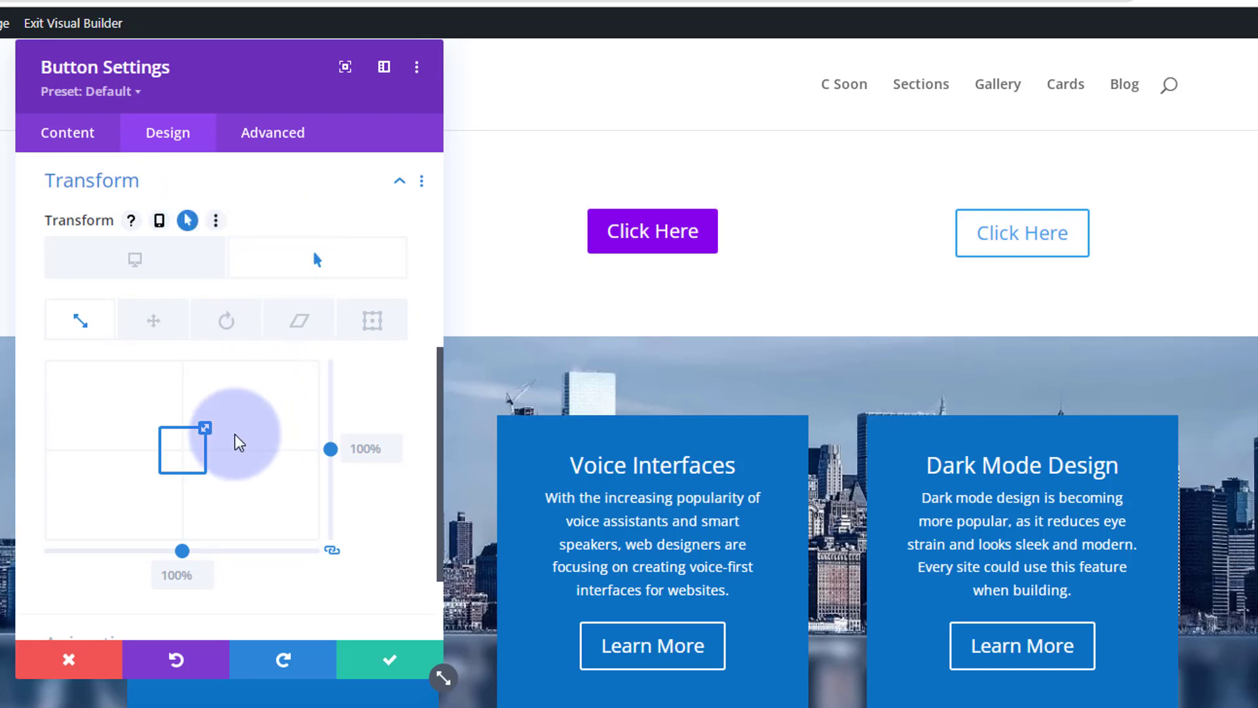
left_click_drag(205, 428, 219, 430)
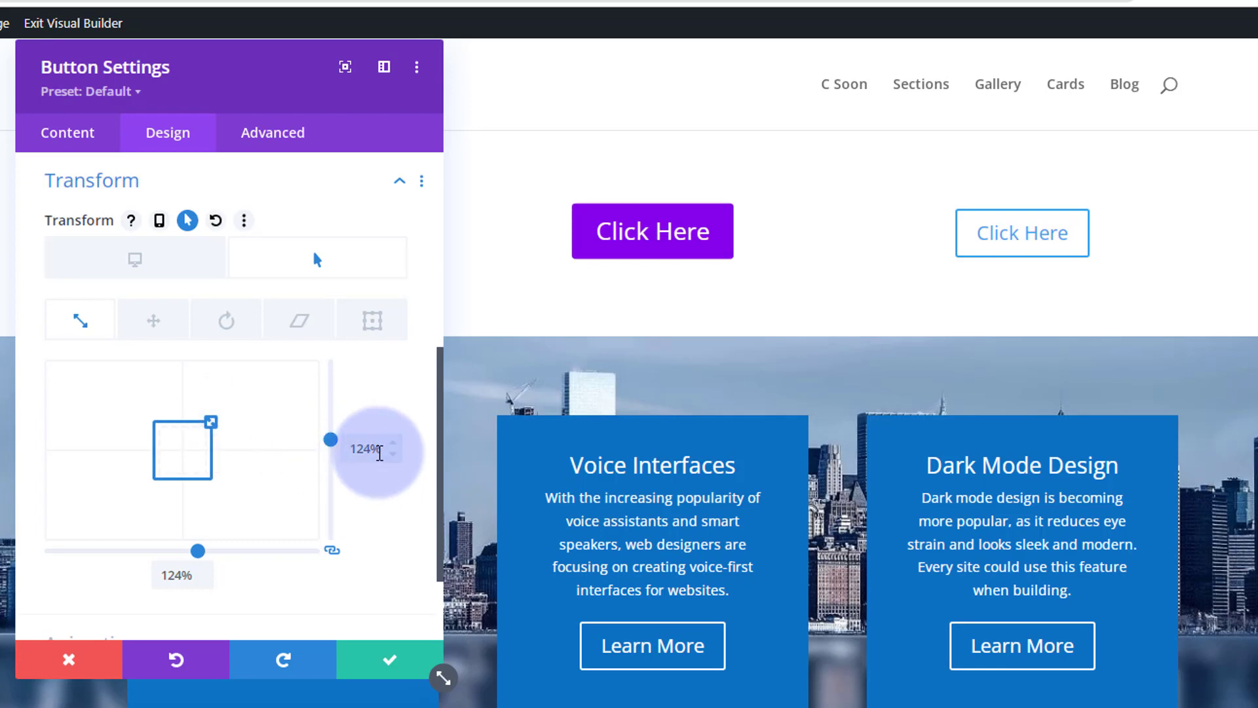
left_click(392, 441)
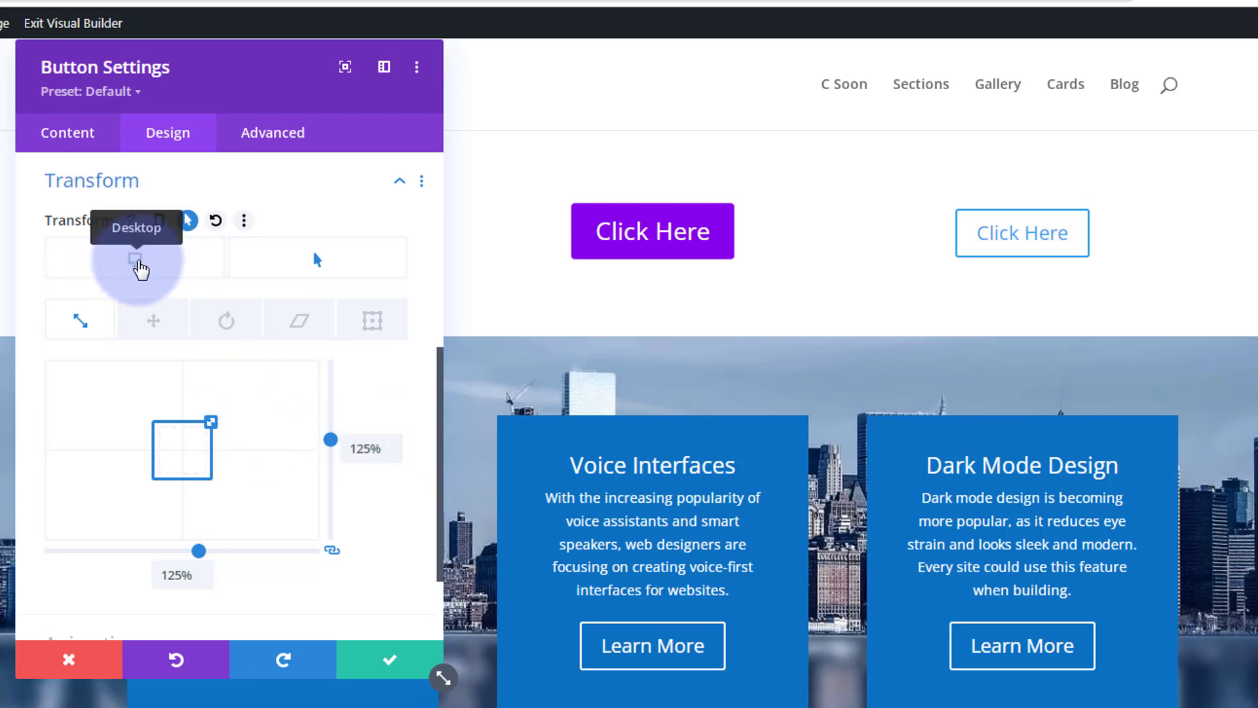
left_click(135, 260)
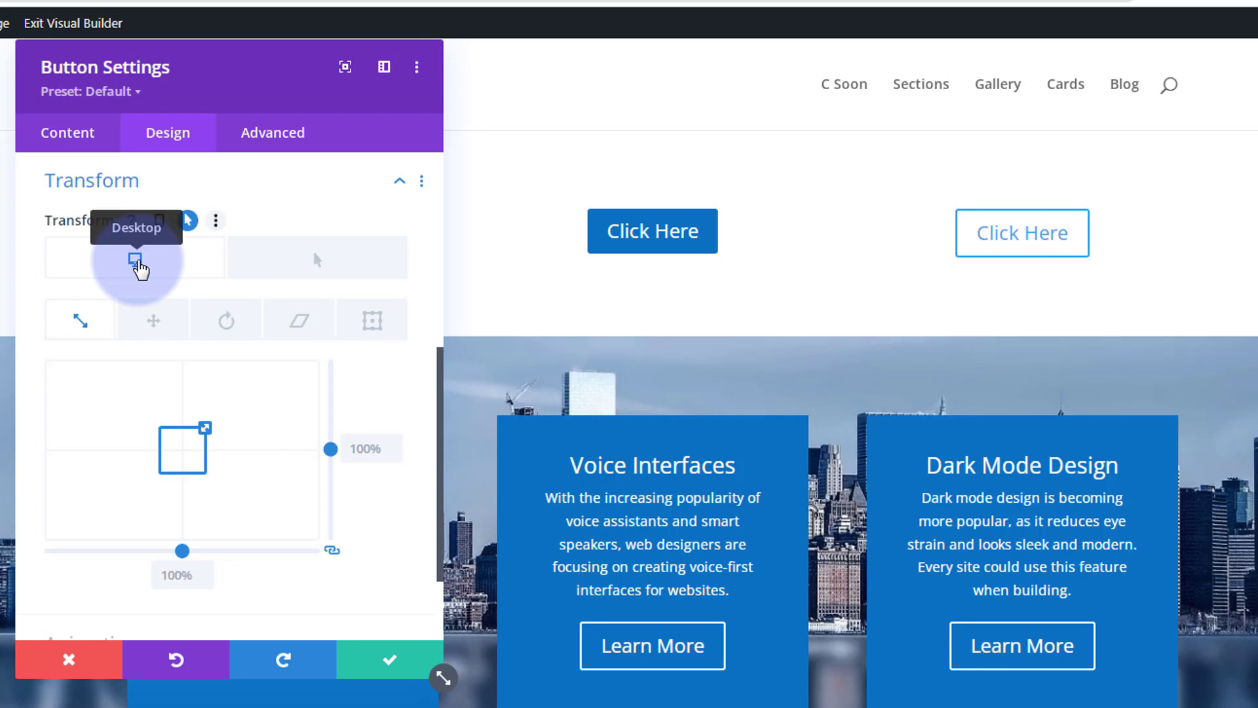
left_click(210, 189)
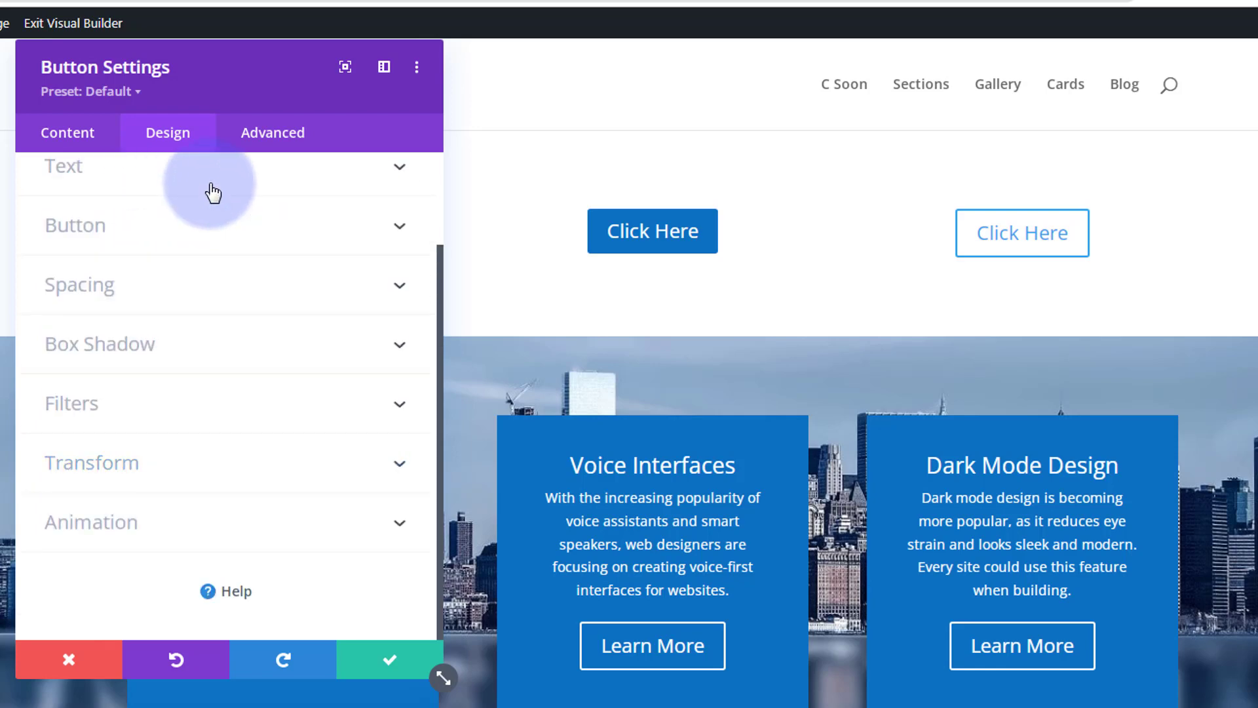
Give the middle button the box shadow preset with 12px vertical offset and 18px blur, and make its default shadow colour transparent, rgba(0,0,0,0).
left_click(233, 354)
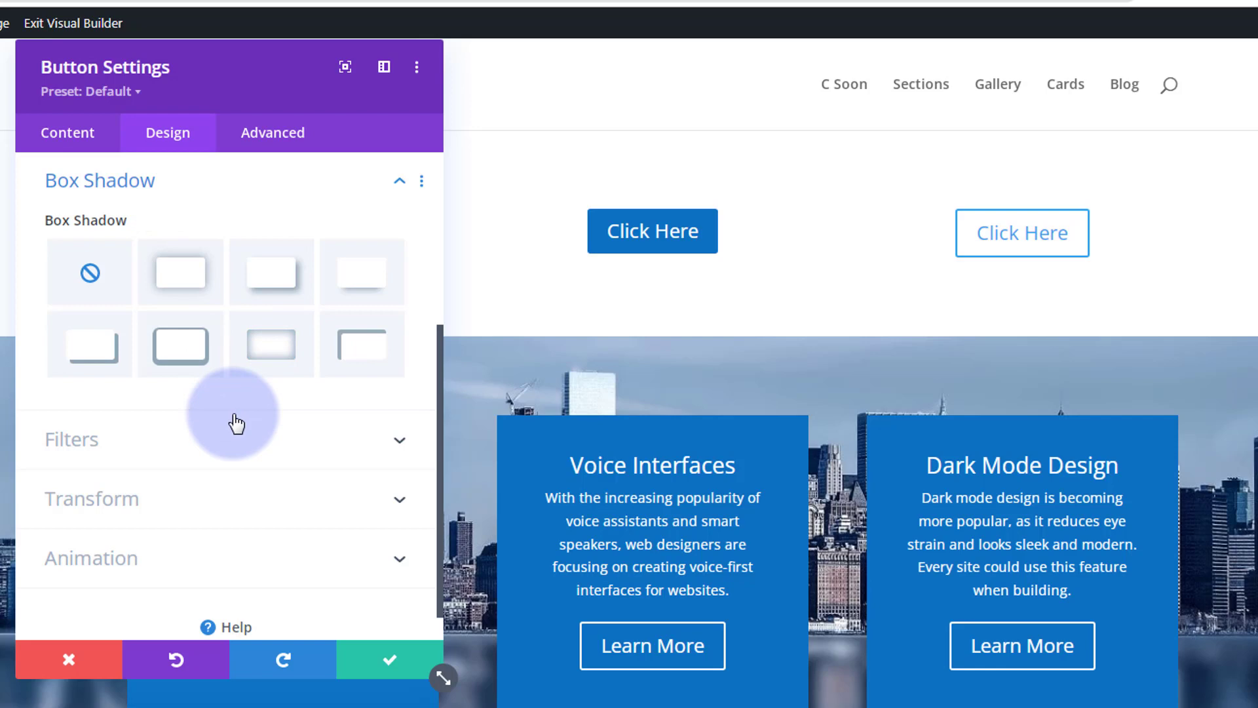
left_click(358, 282)
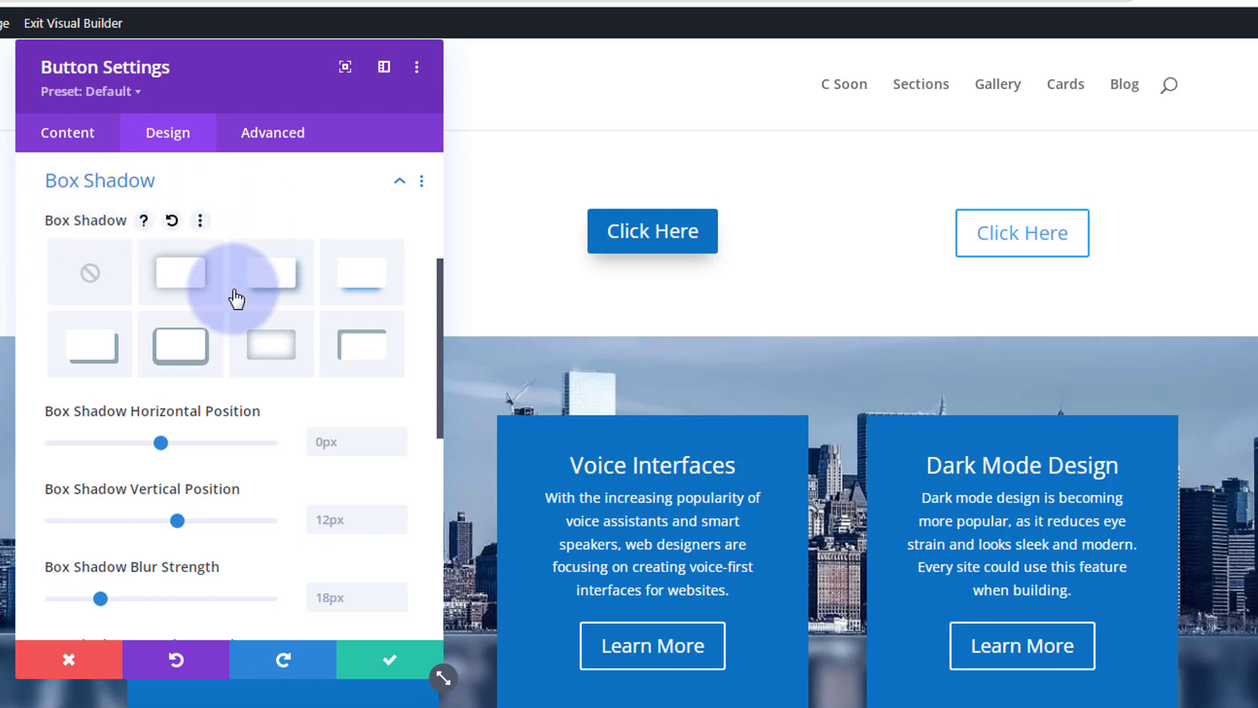
scroll(235, 286, "down", 6)
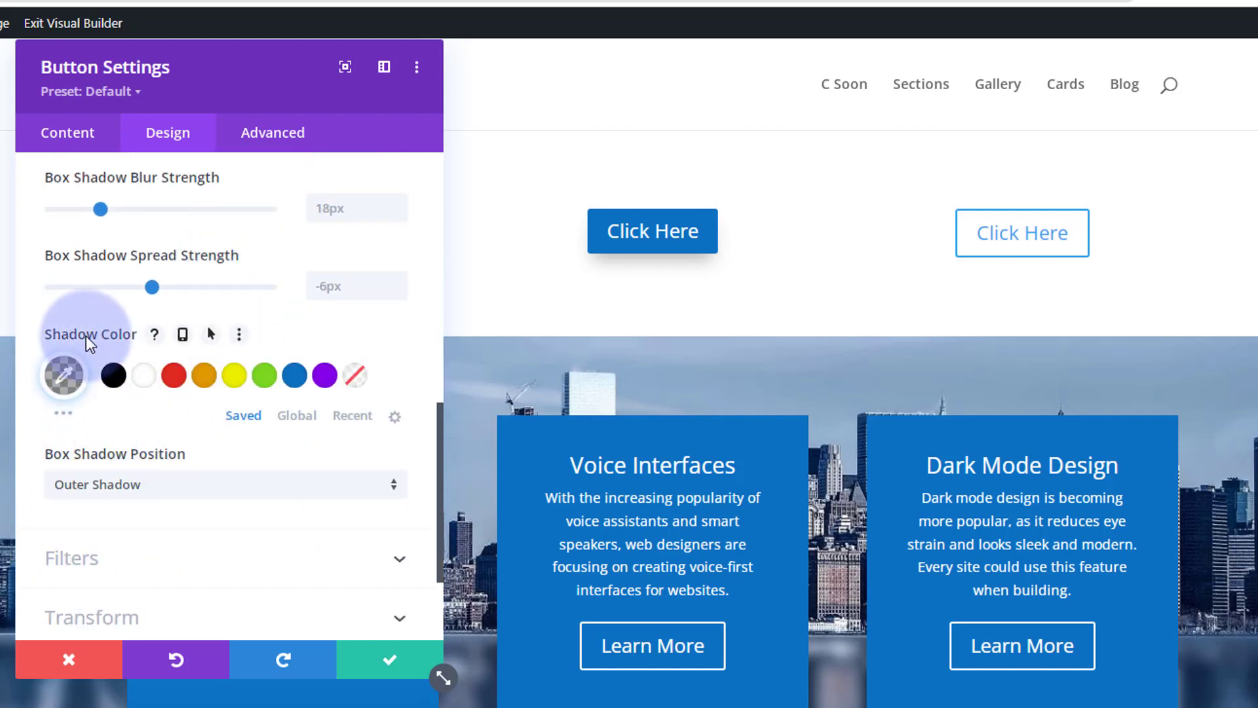
left_click(213, 335)
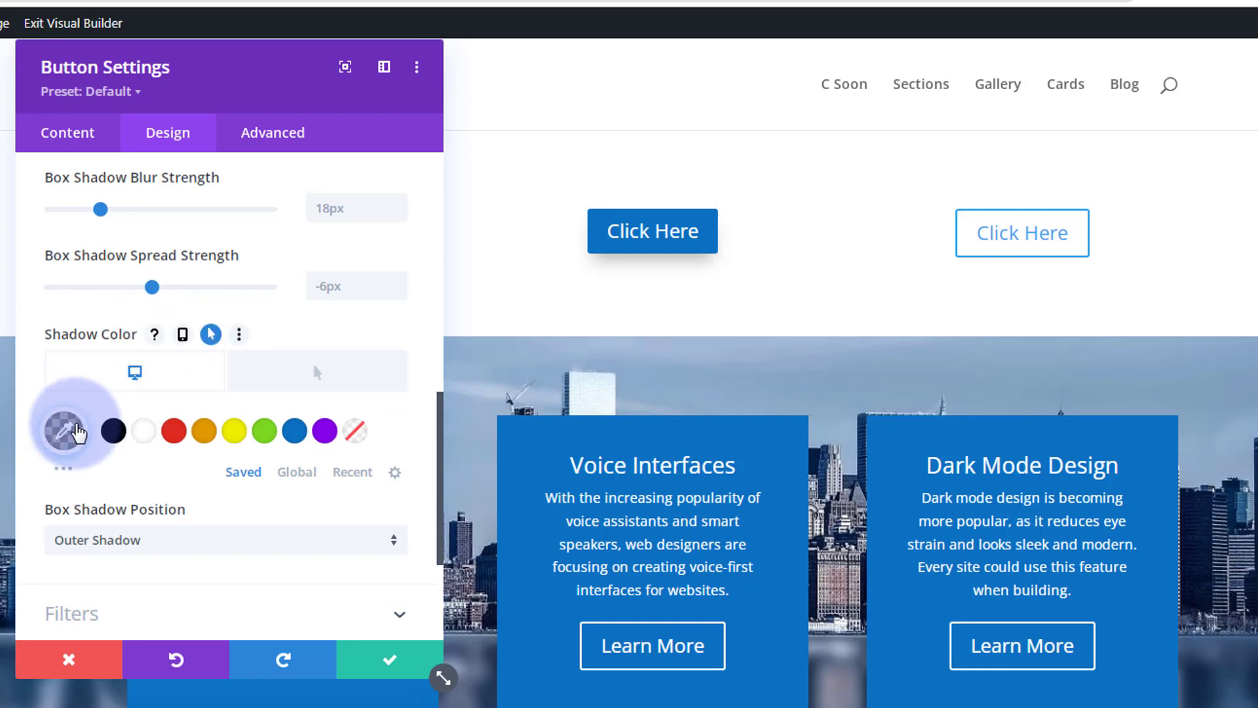
left_click(64, 433)
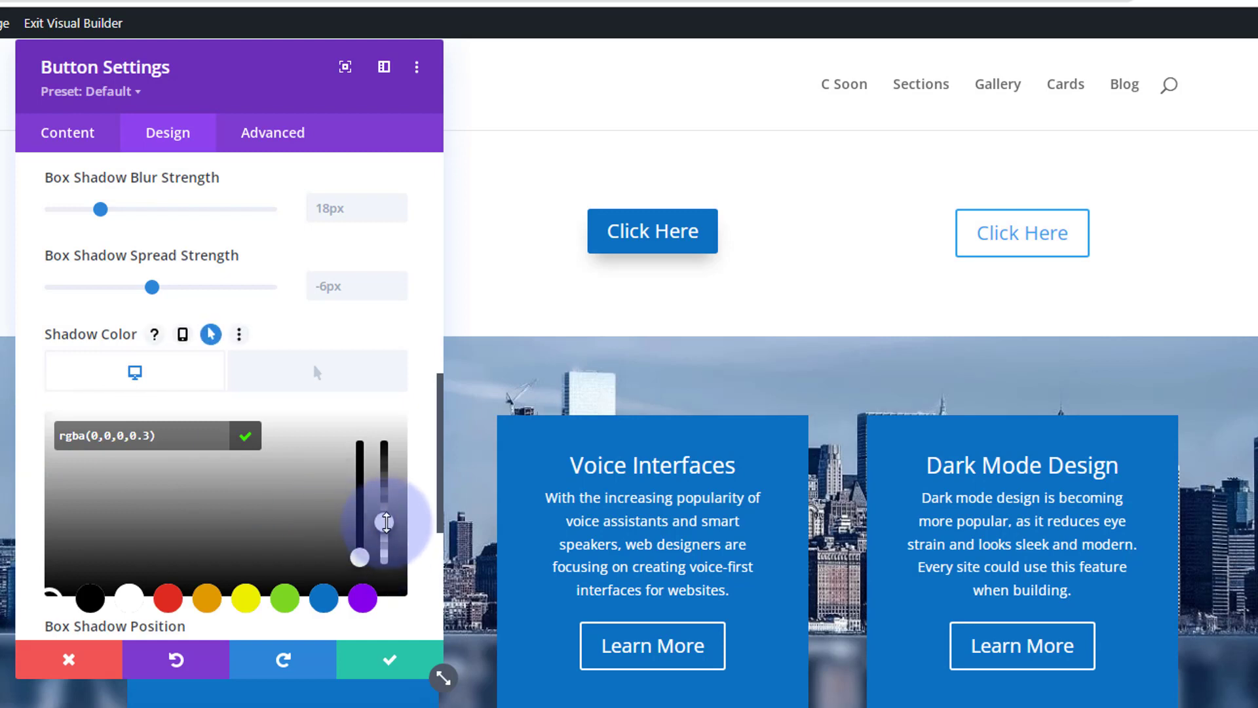
left_click_drag(387, 523, 380, 584)
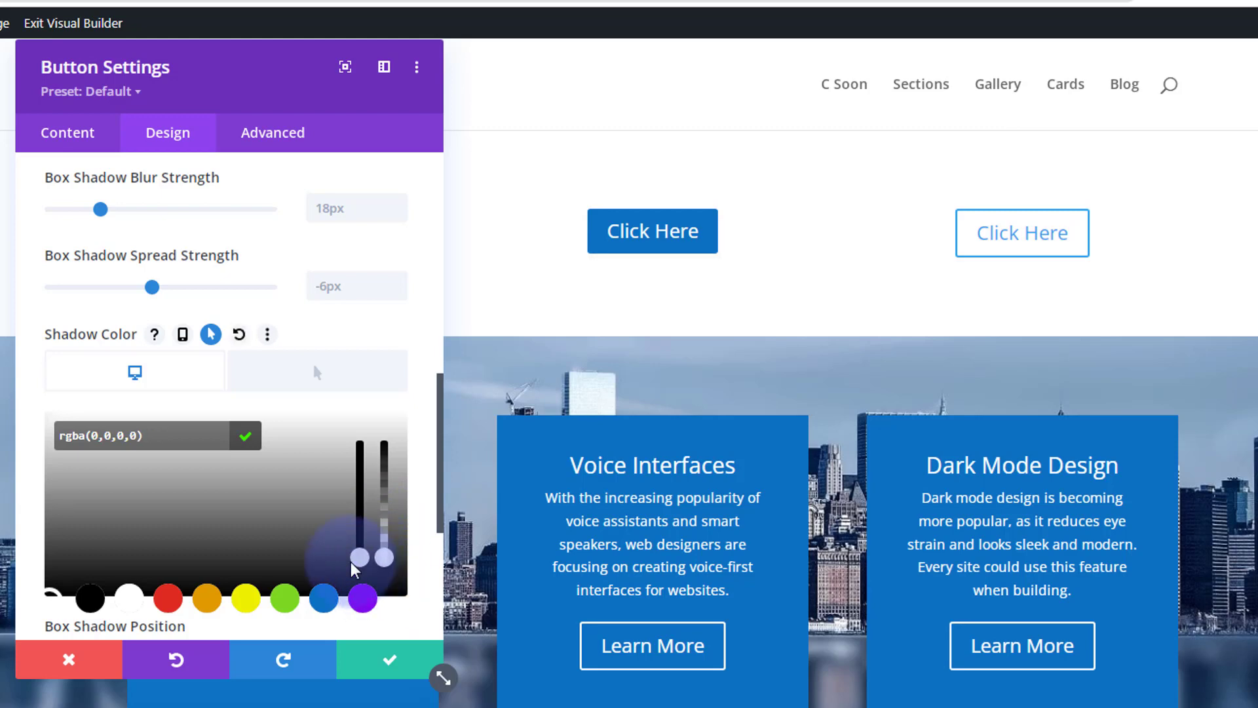
Set the middle button's hover shadow colour to rgba(0,0,0,0.47) and save the button settings.
left_click(316, 377)
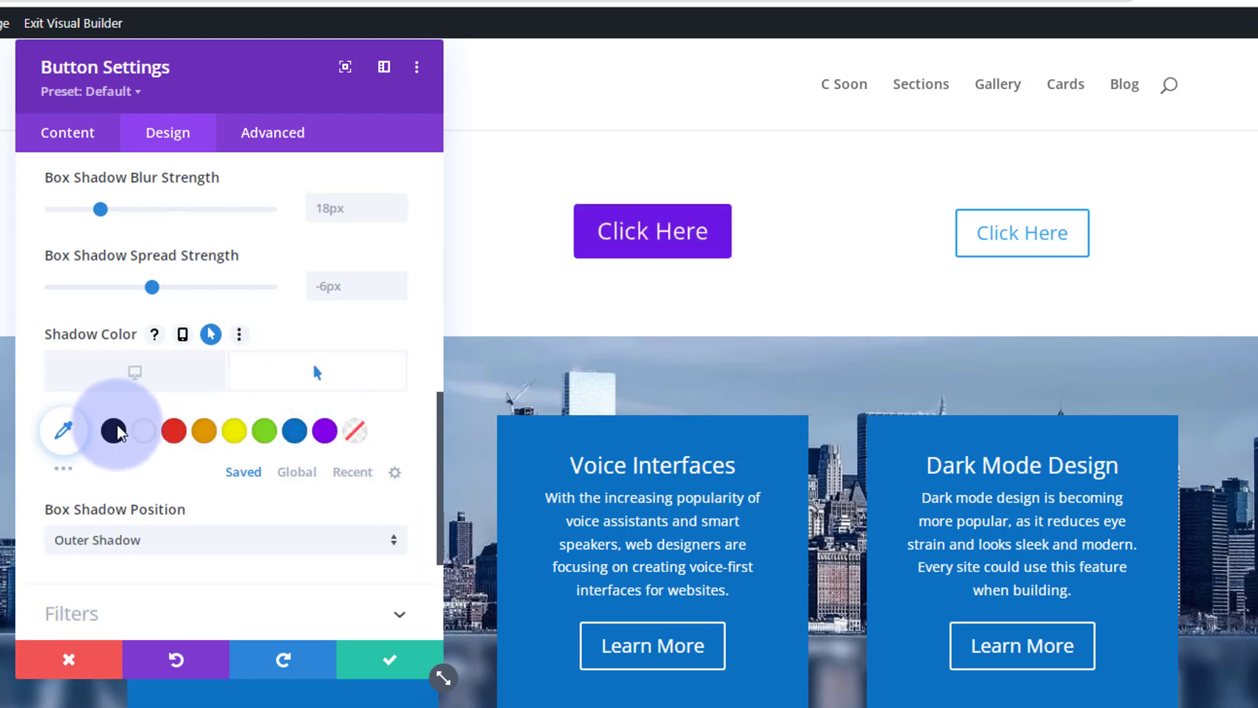
left_click(63, 441)
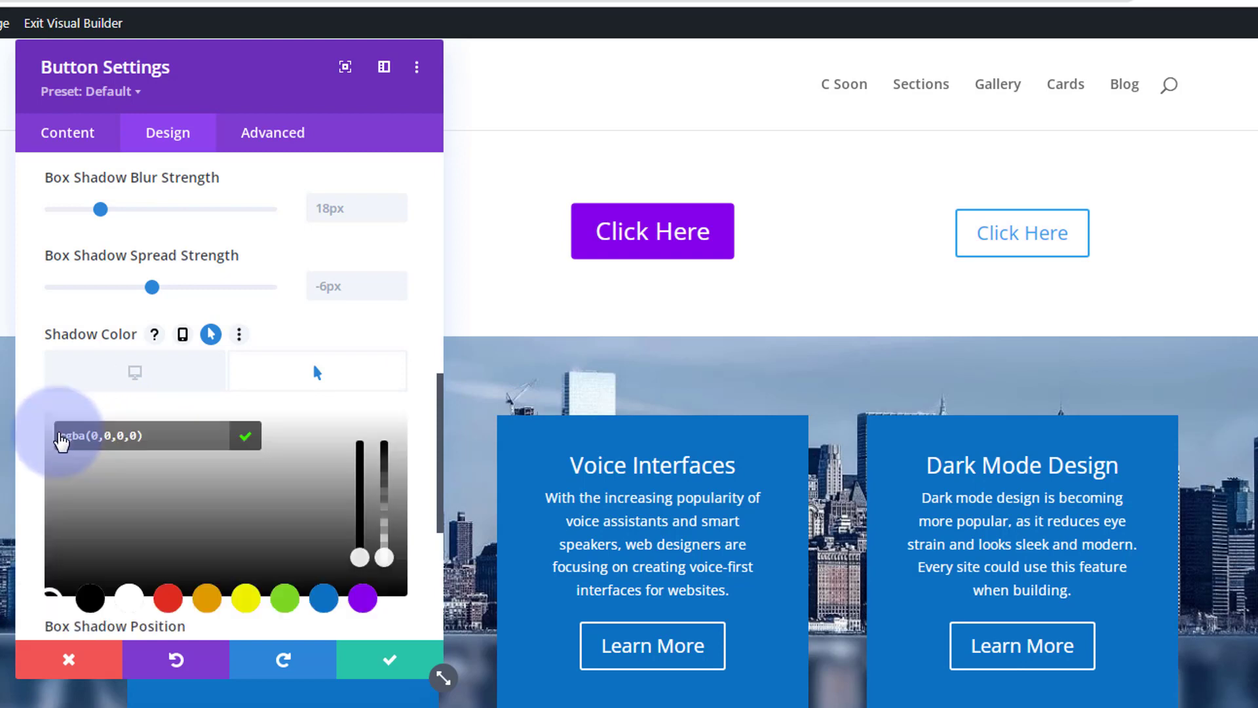
left_click_drag(383, 554, 383, 504)
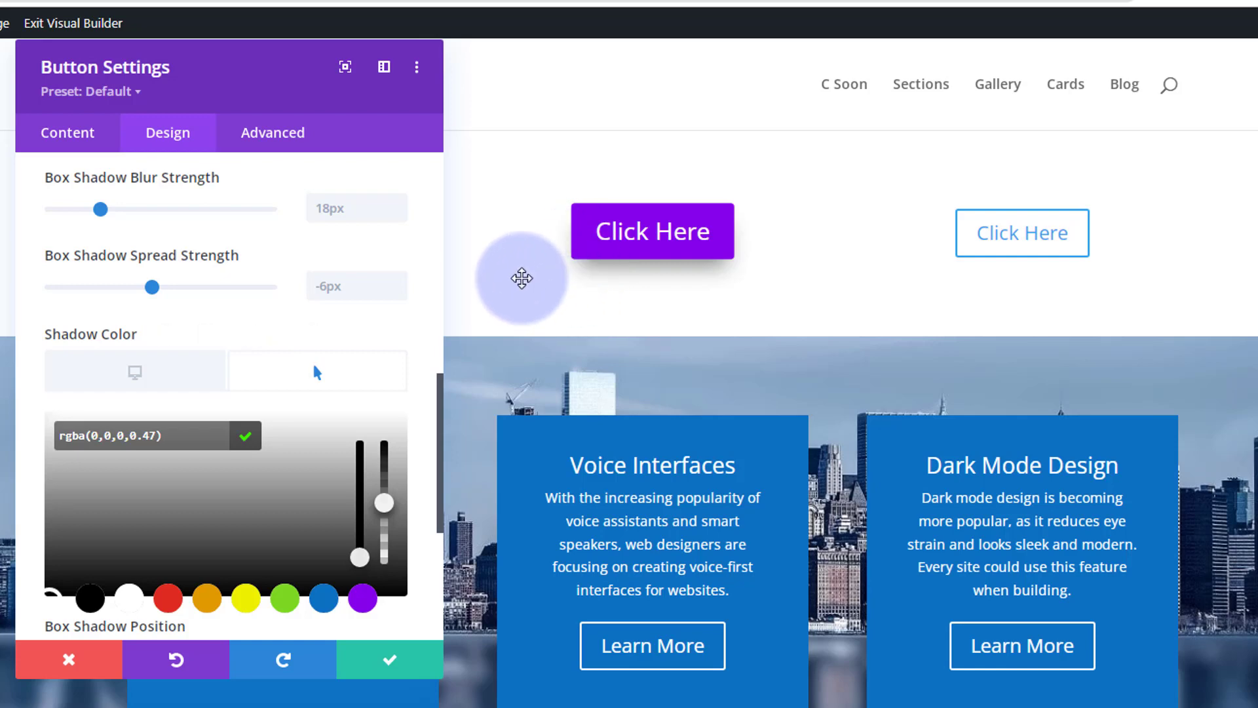
left_click(148, 379)
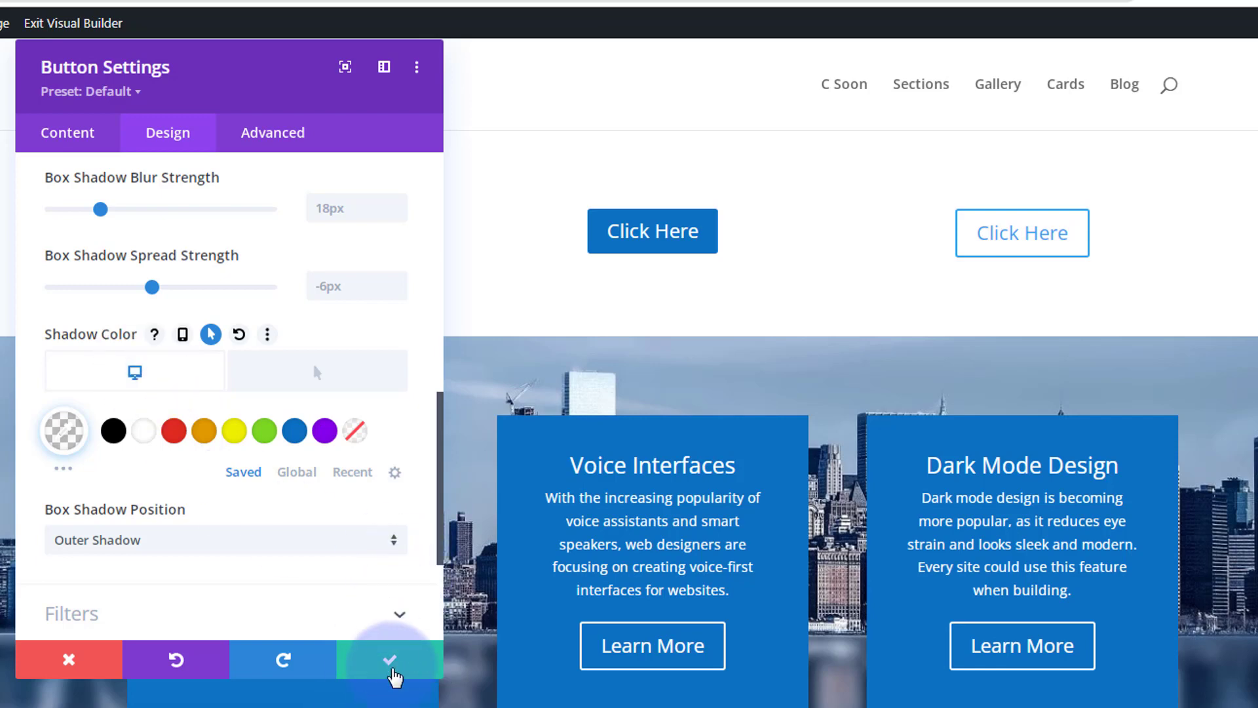
left_click(392, 666)
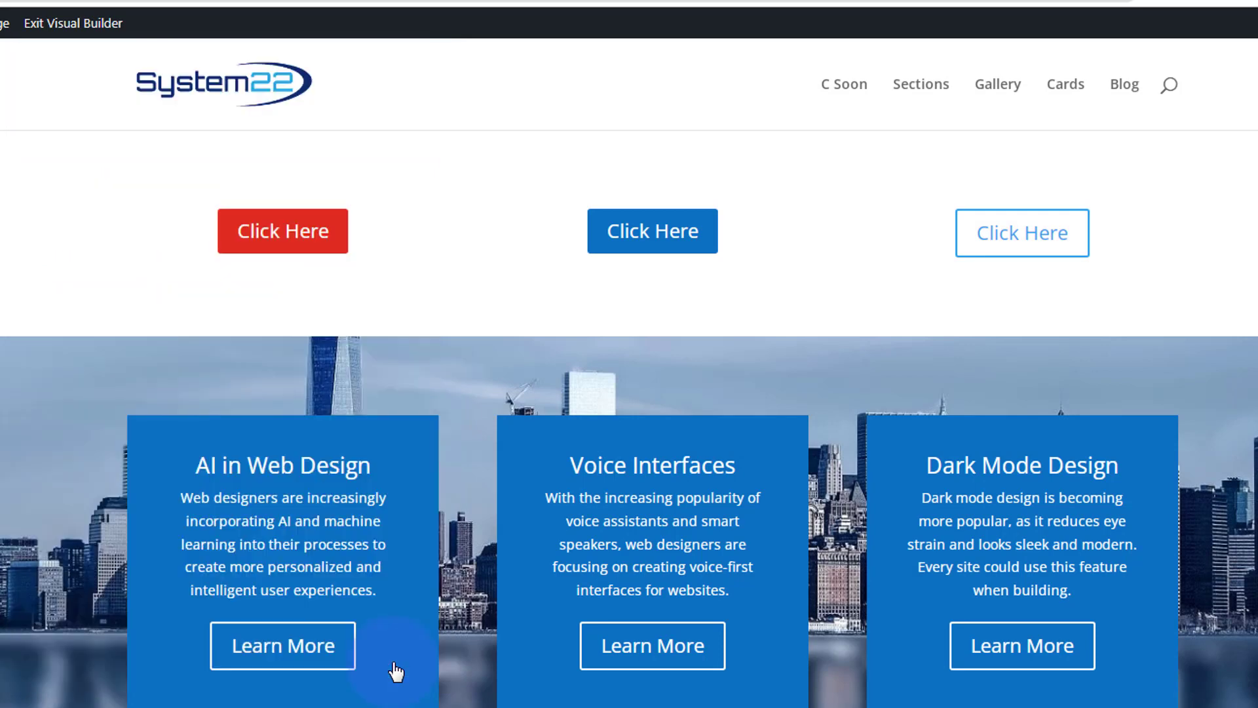
Open the third button's design settings, enable custom styles and set its text colour to white.
left_click(989, 222)
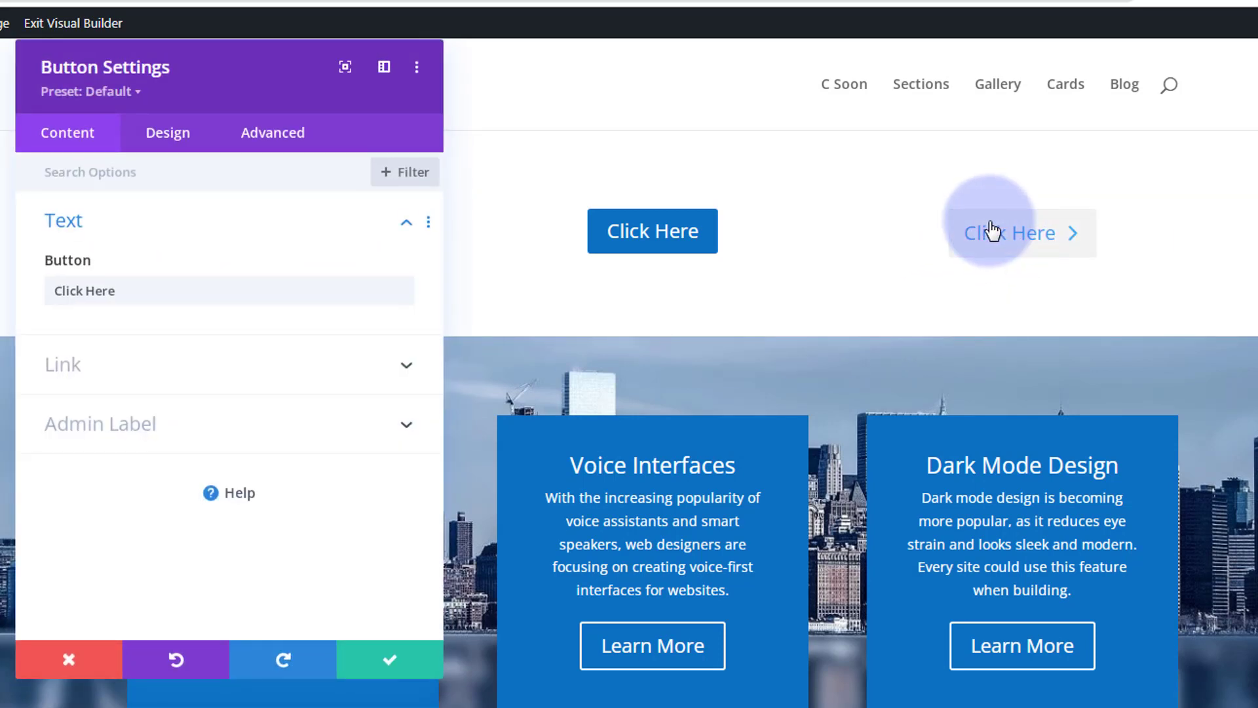
left_click(172, 134)
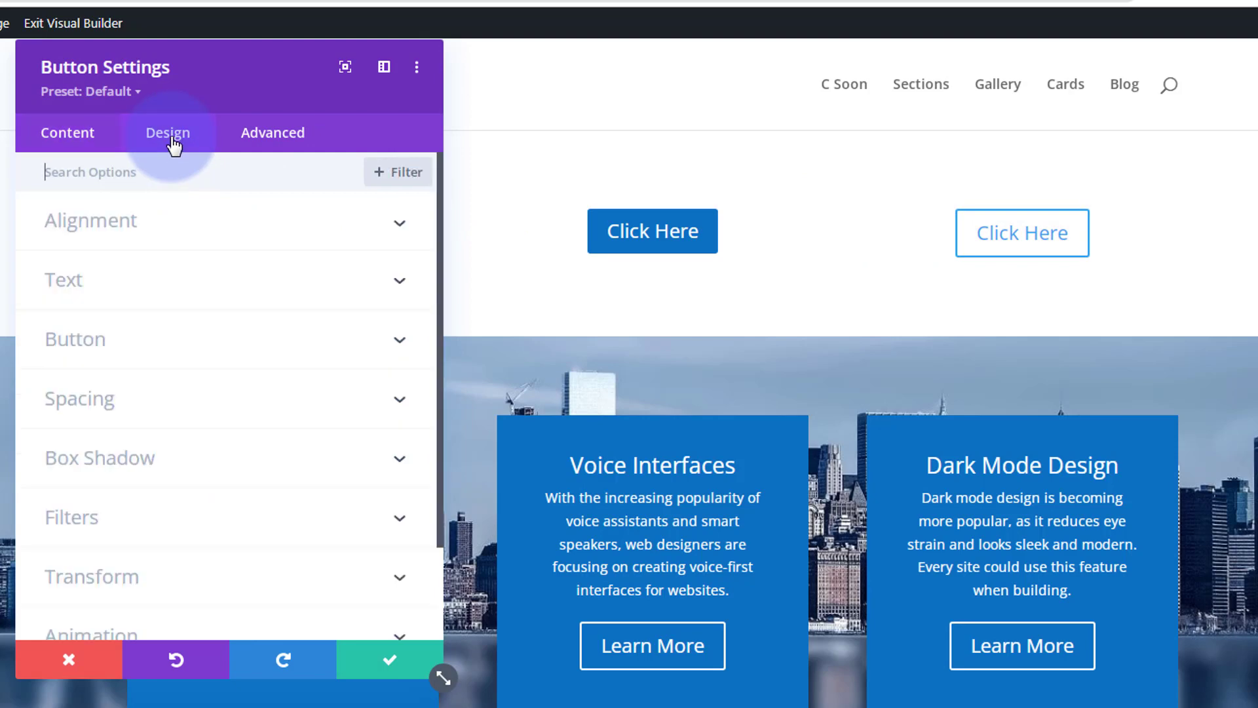
left_click_drag(301, 104, 644, 106)
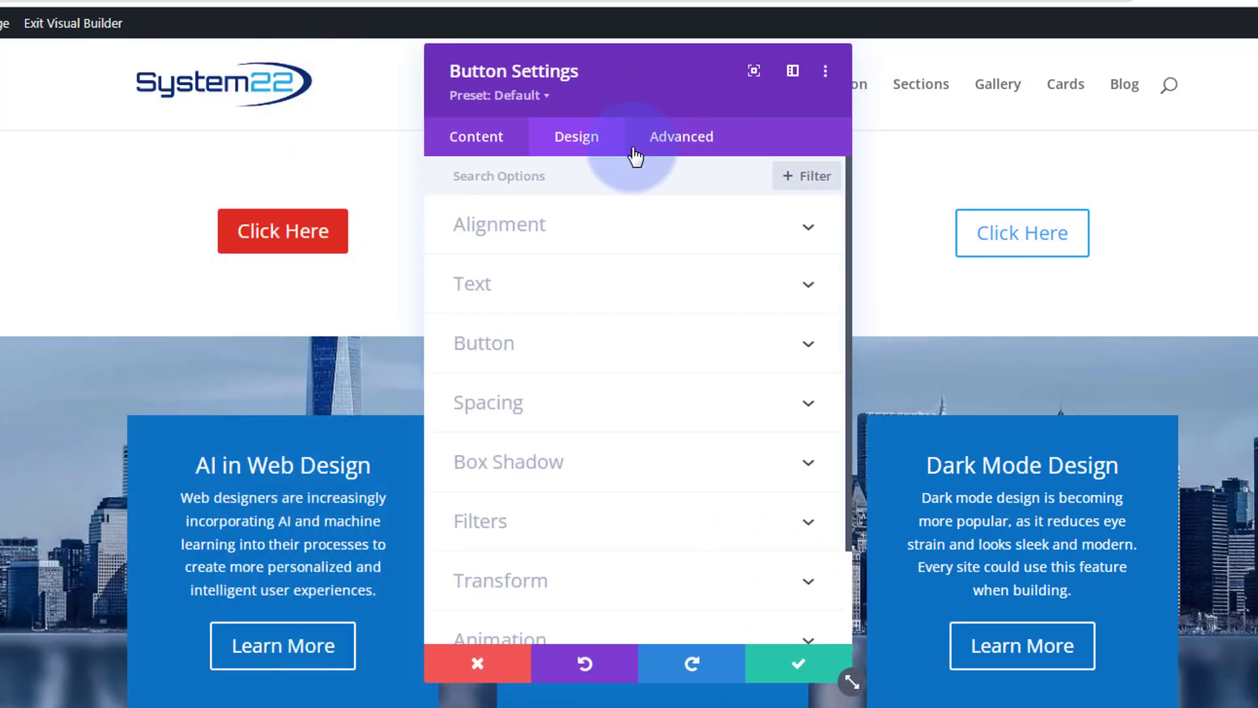
left_click(588, 362)
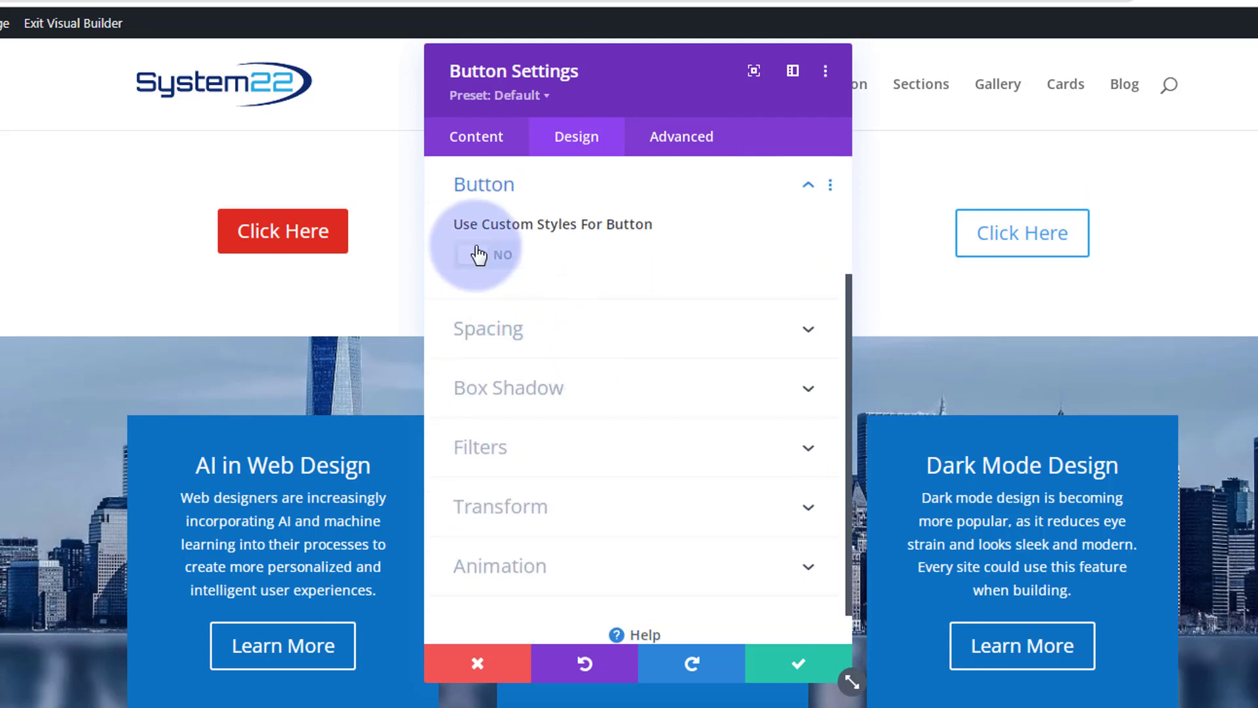
left_click(495, 260)
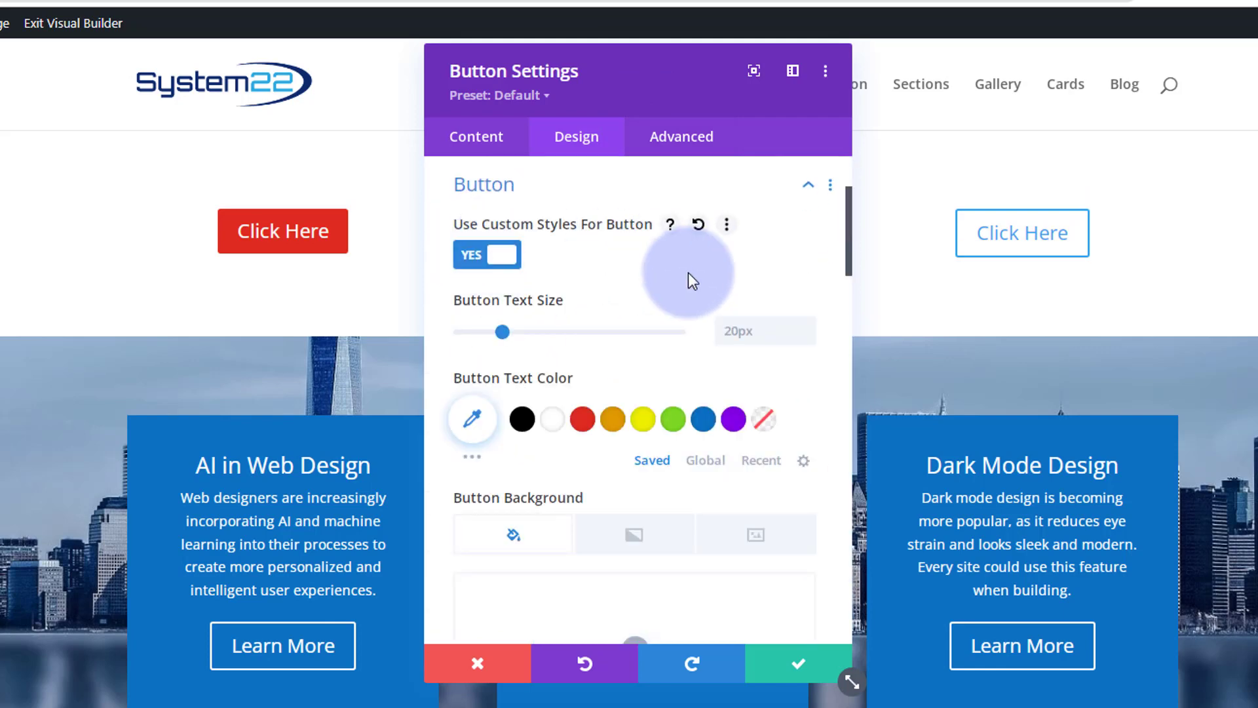
left_click(552, 423)
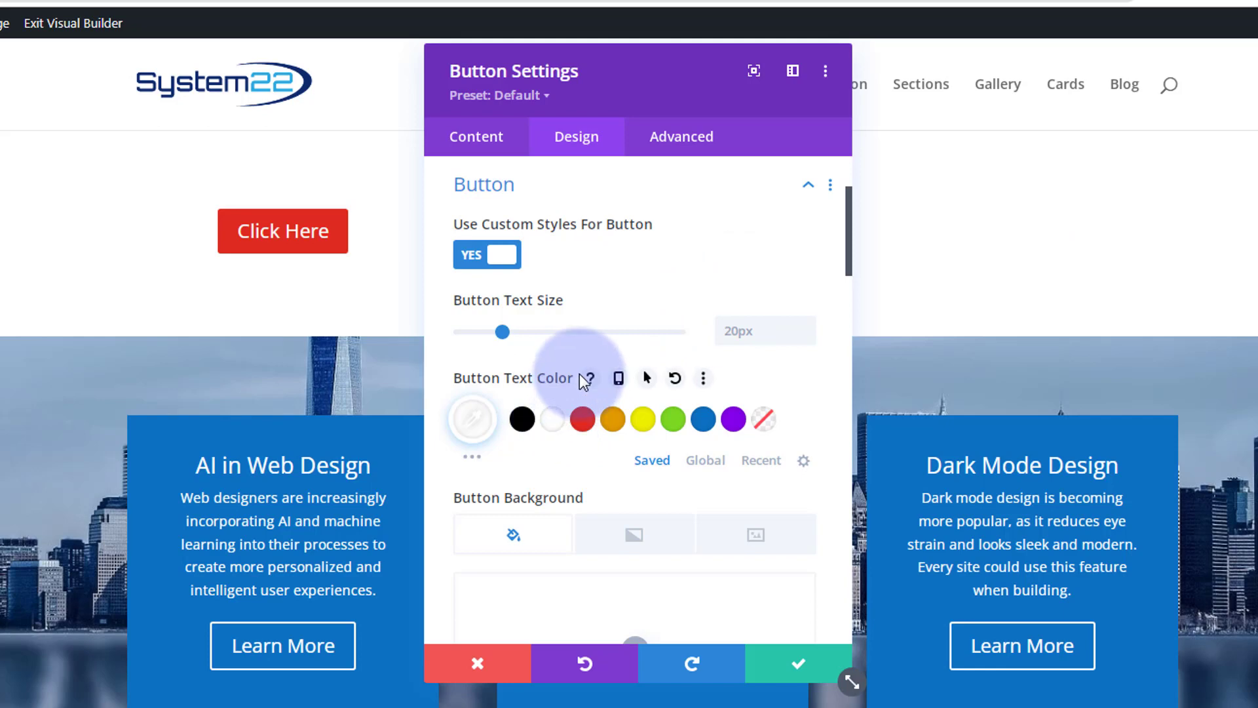
Set the third button's background colour to purple and its hover background colour to green (#7cda24).
scroll(579, 374, "down", 5)
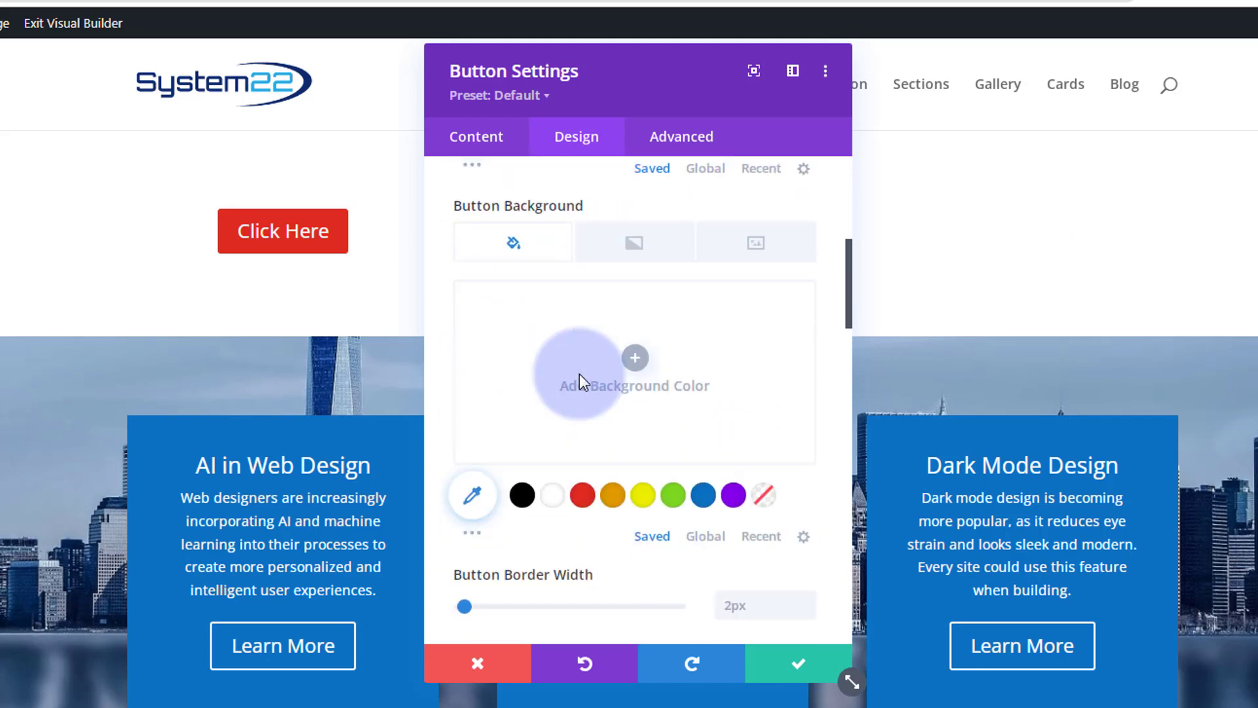
left_click(733, 495)
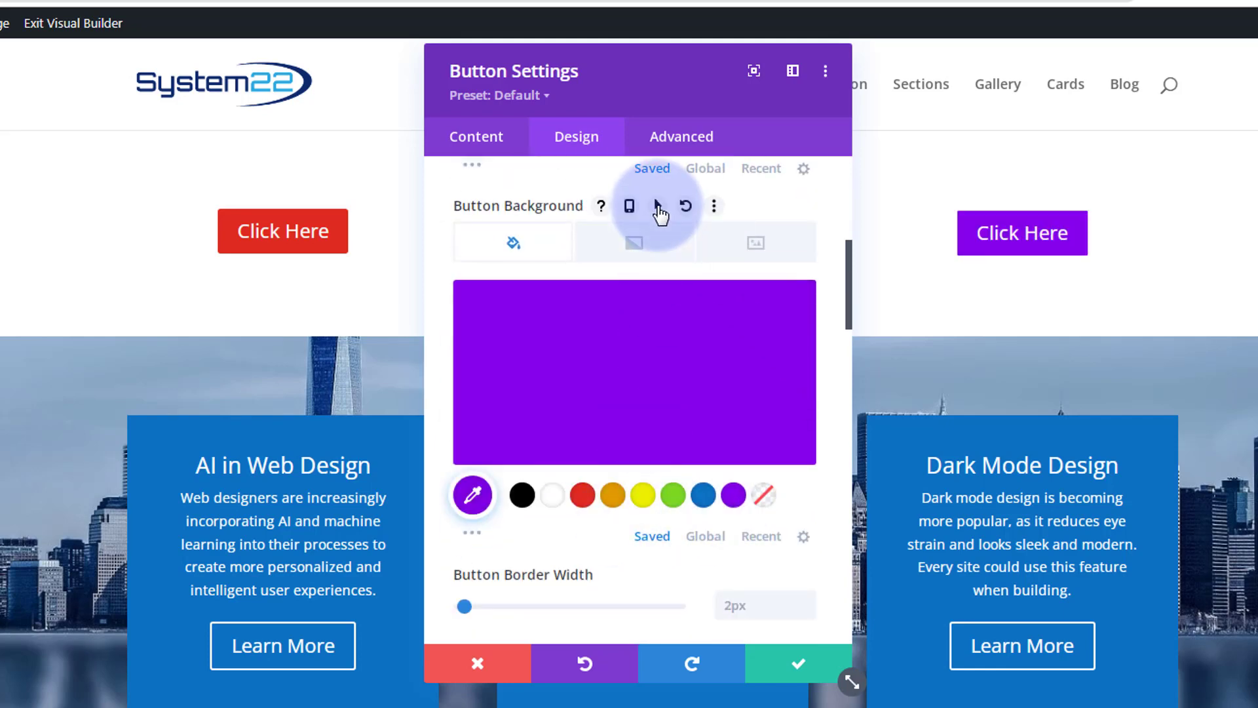
left_click(658, 206)
left_click(666, 598)
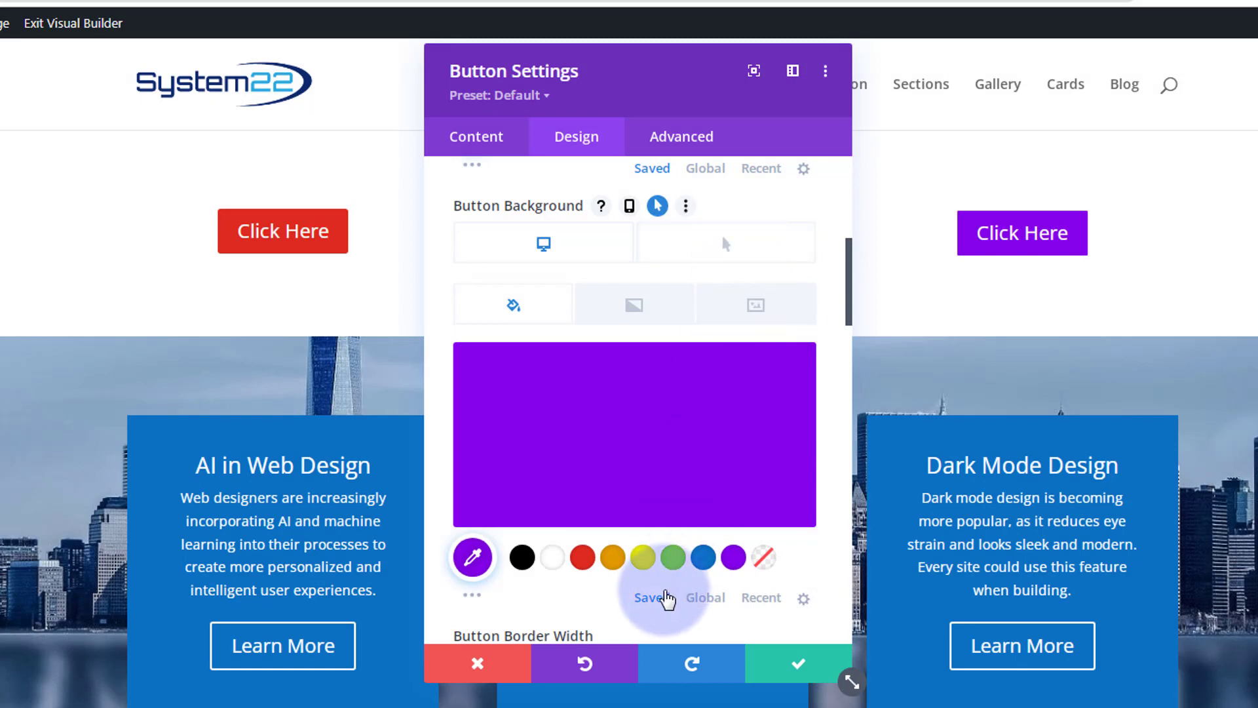
left_click(675, 565)
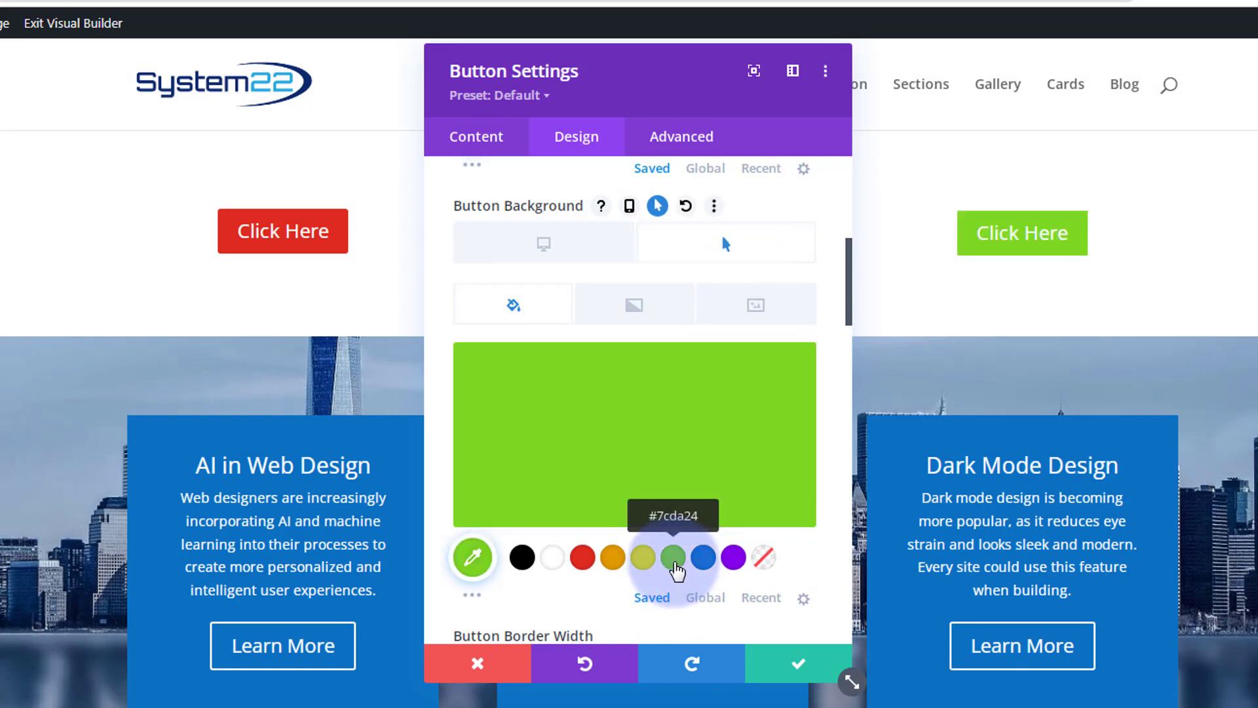
Set the third button's border width to 0px and turn off its button icon.
scroll(640, 294, "down", 6)
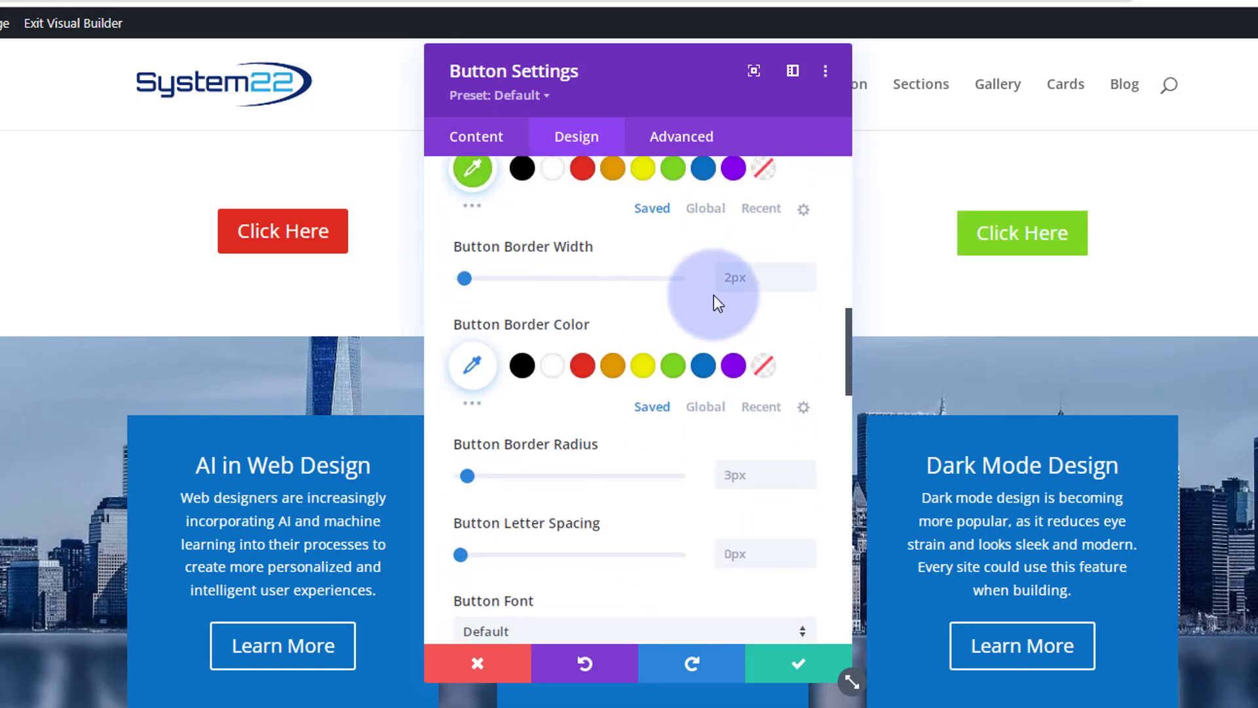
left_click(806, 286)
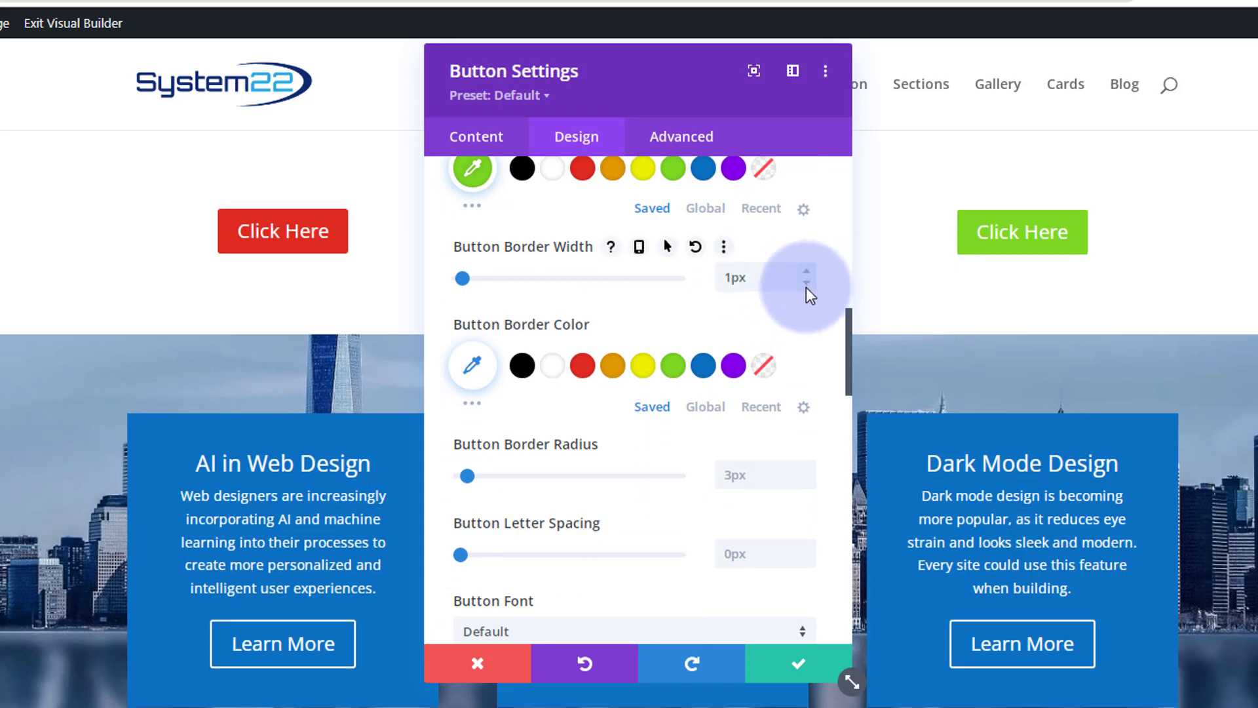
left_click(806, 286)
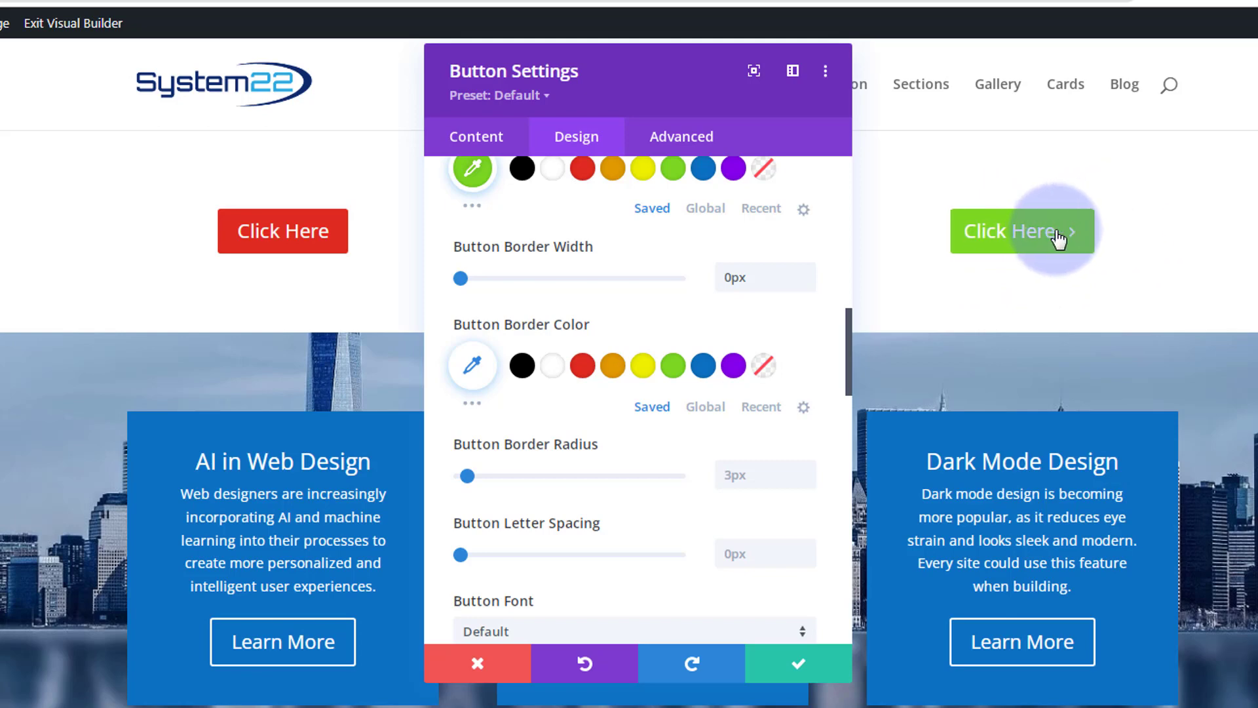
scroll(523, 371, "down", 6)
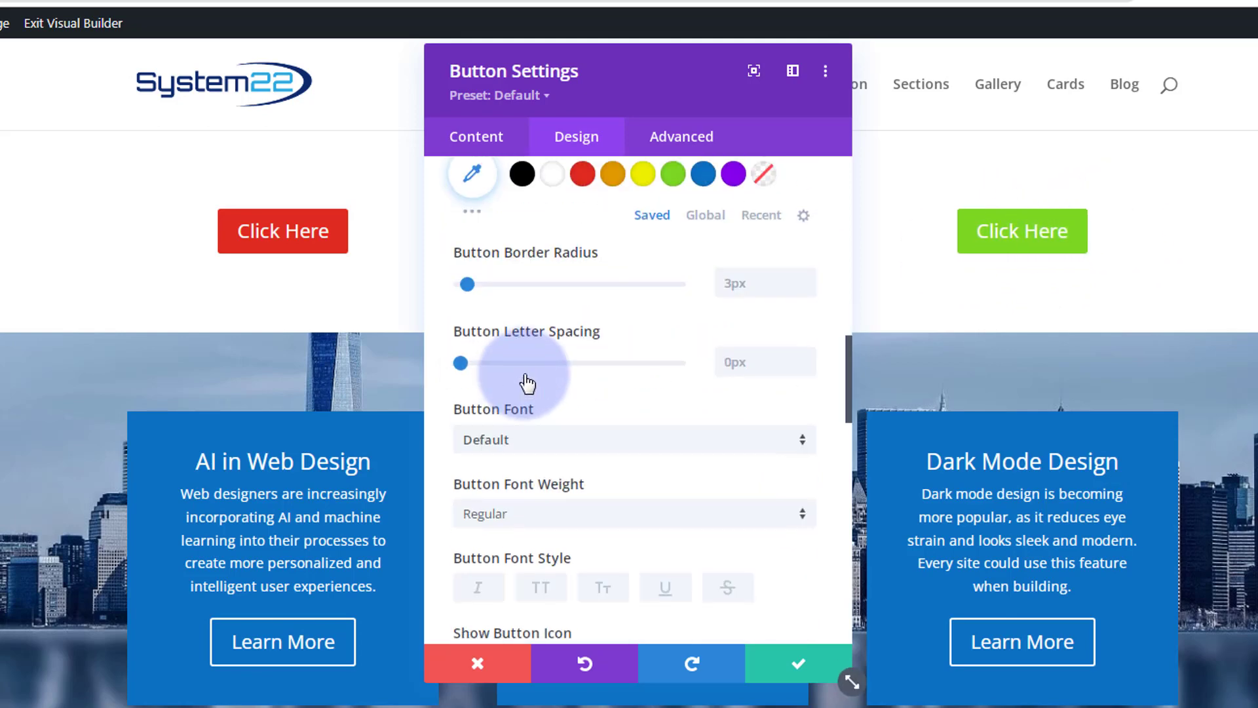
scroll(524, 380, "down", 2)
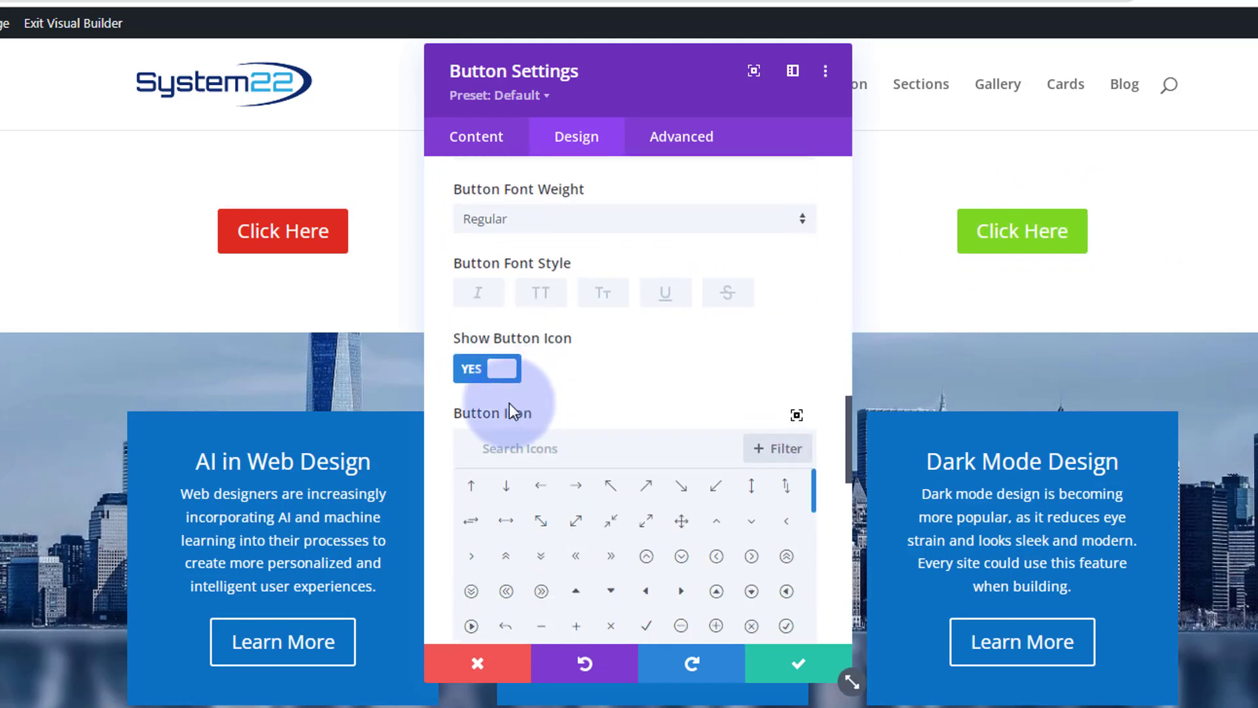
left_click(488, 369)
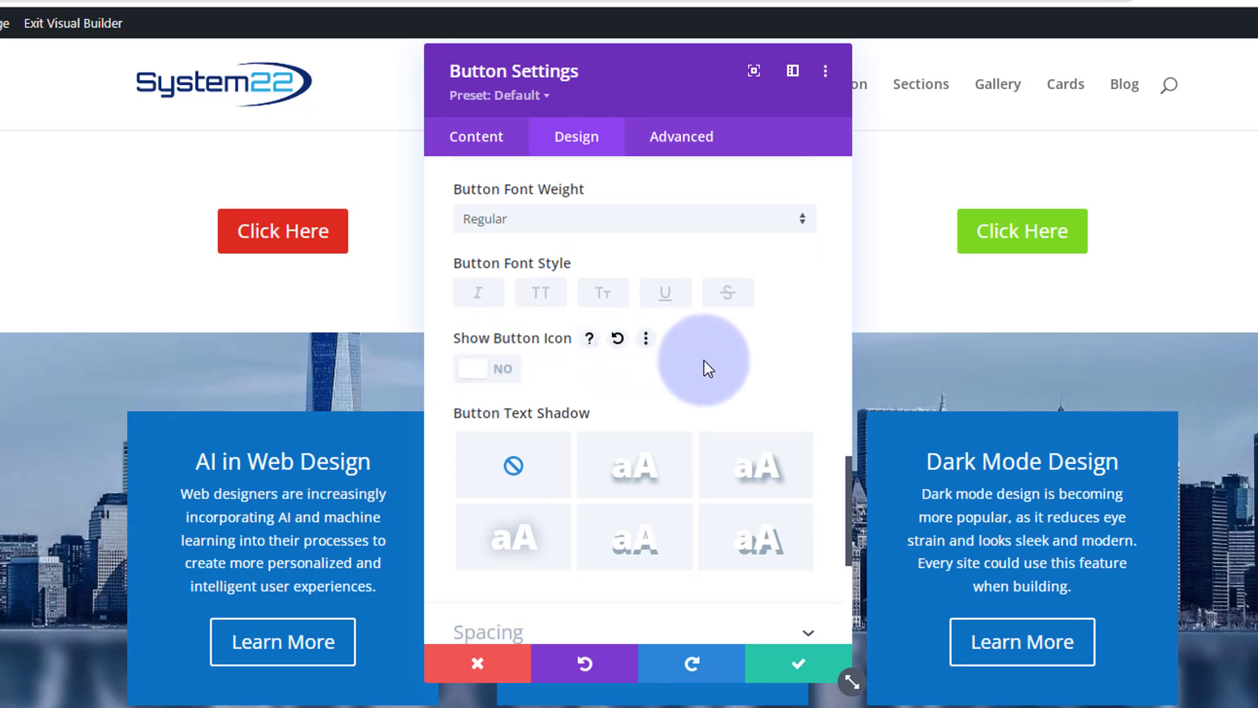
Set the third button's default left and right padding to 20px, with the two sides linked.
scroll(704, 359, "down", 4)
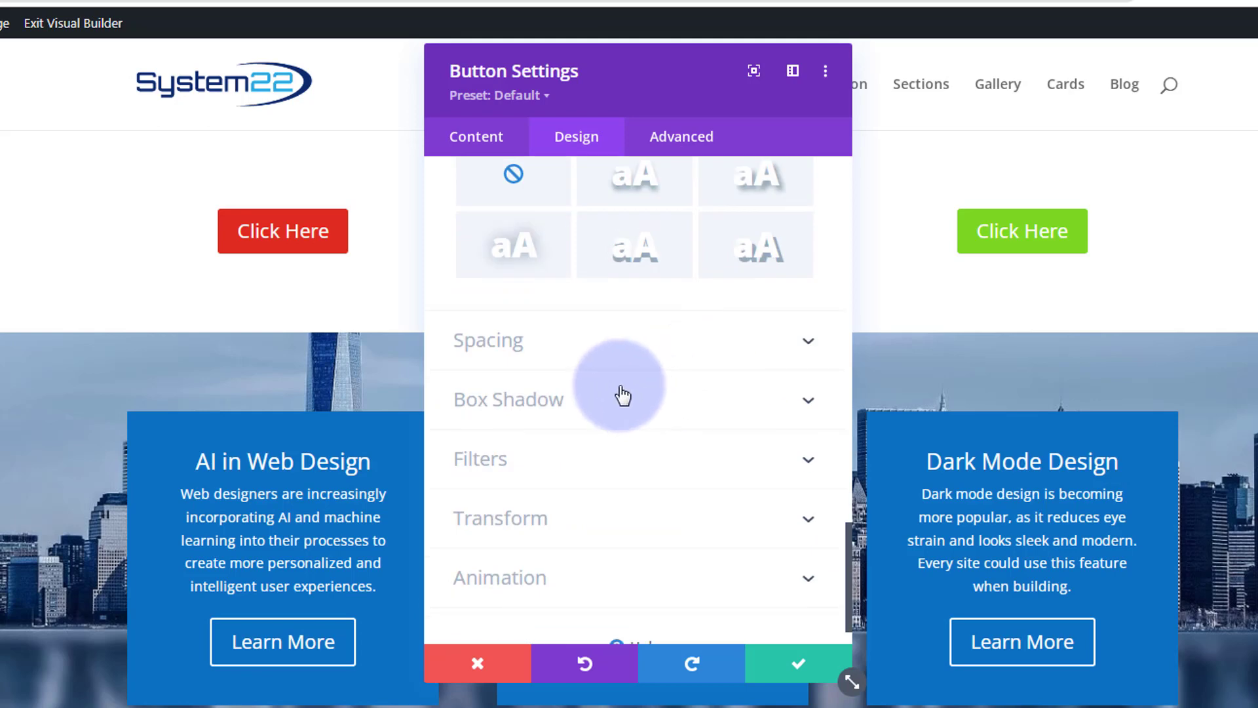
left_click(590, 354)
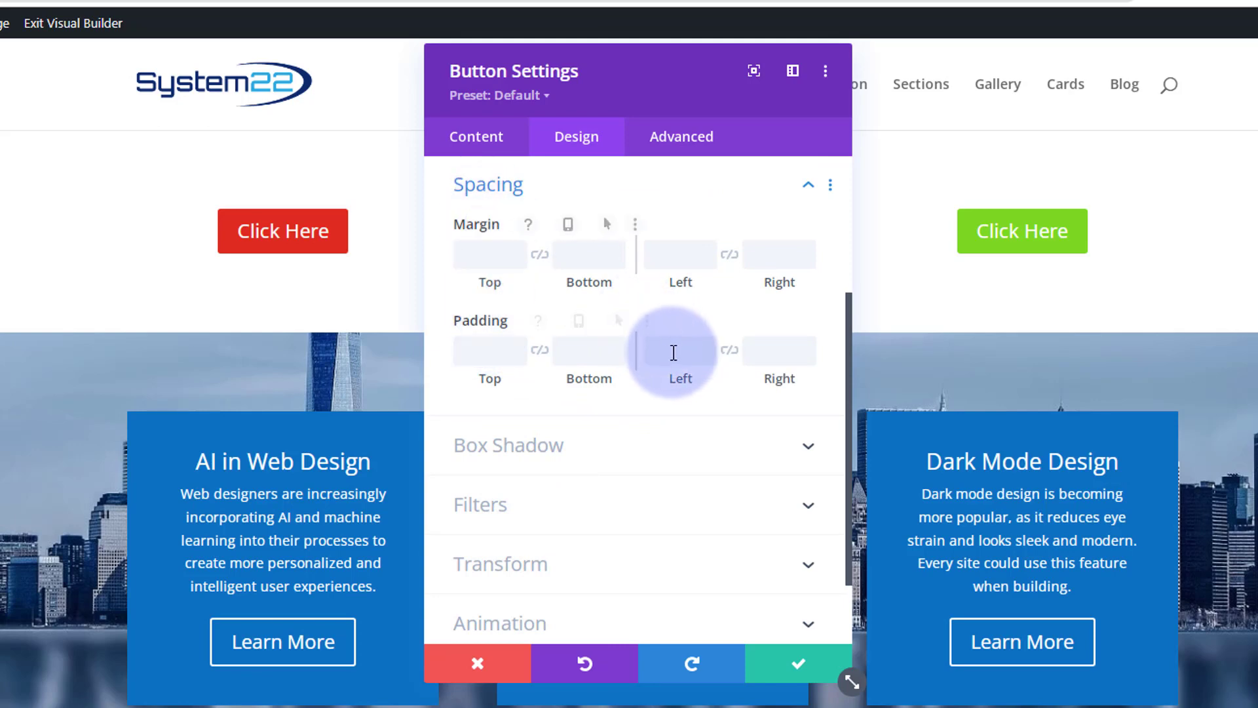
left_click(675, 348)
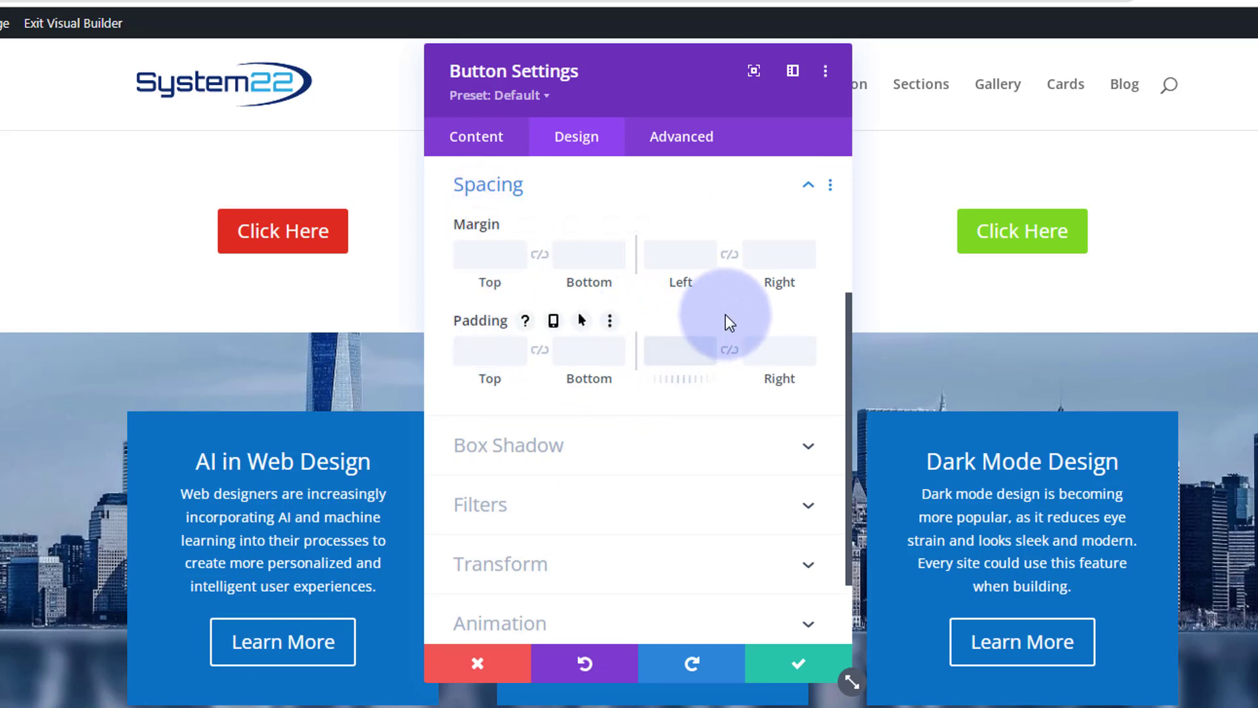
left_click(582, 323)
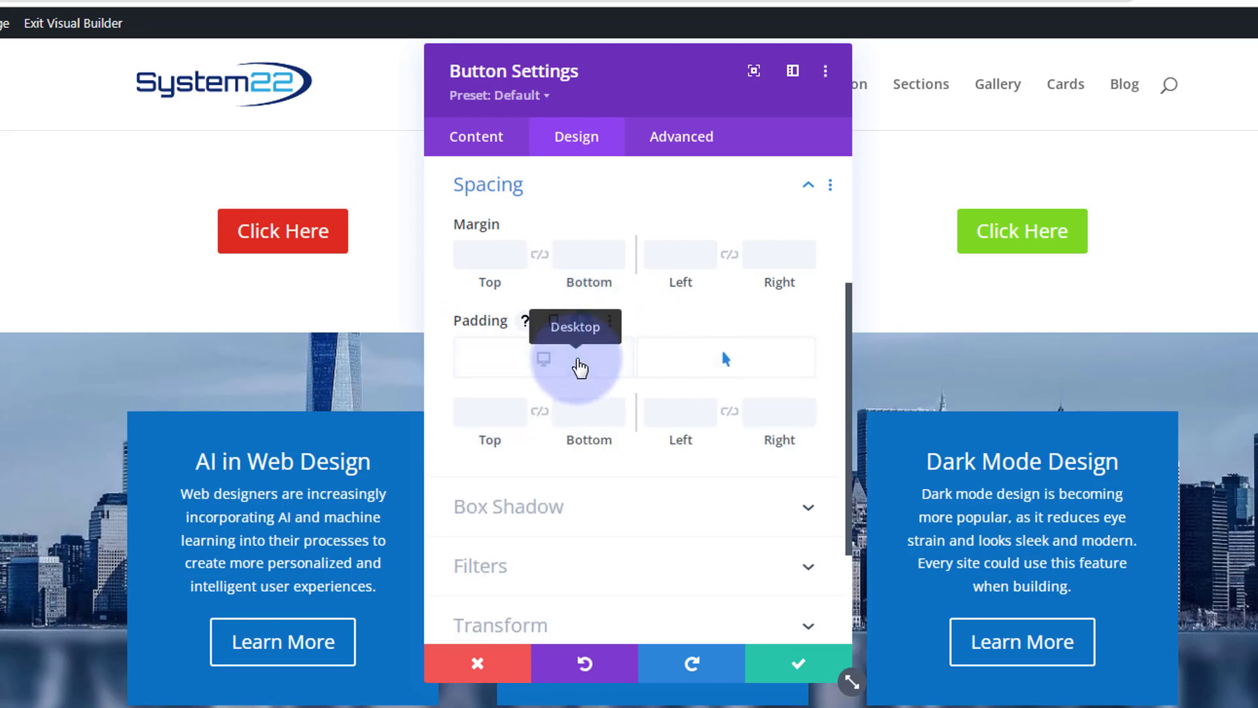
left_click(577, 361)
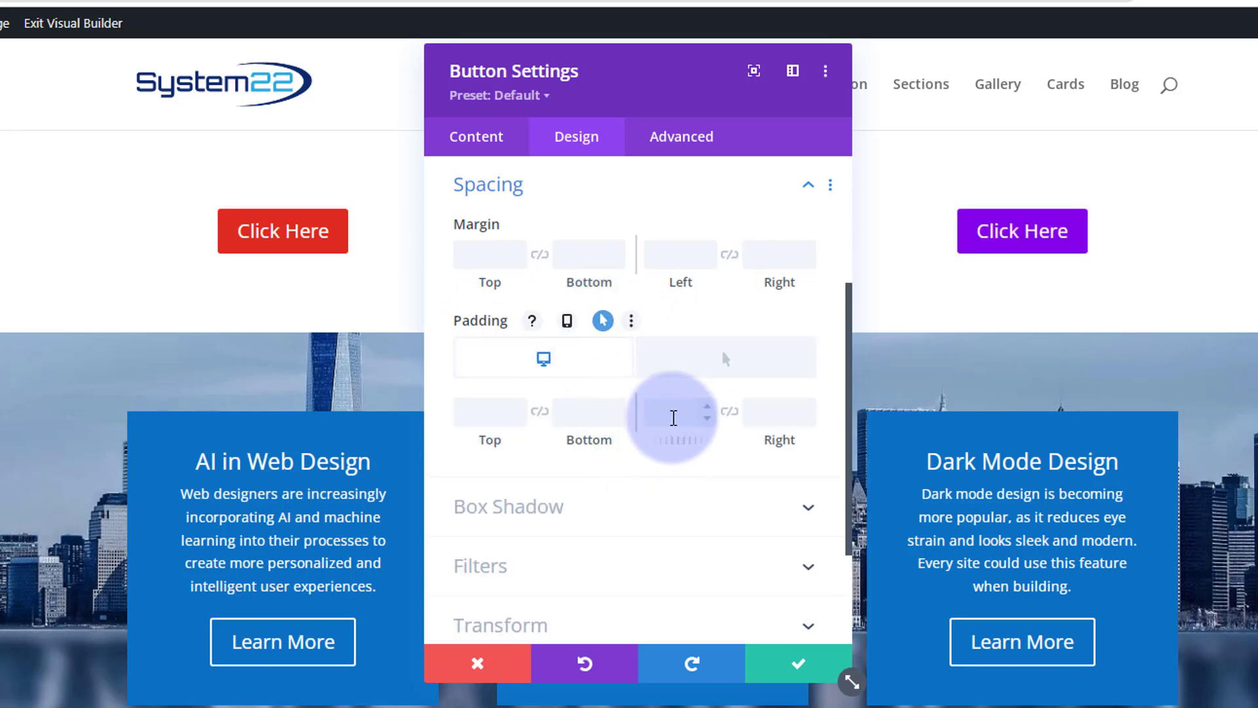
left_click(675, 413)
type("20px")
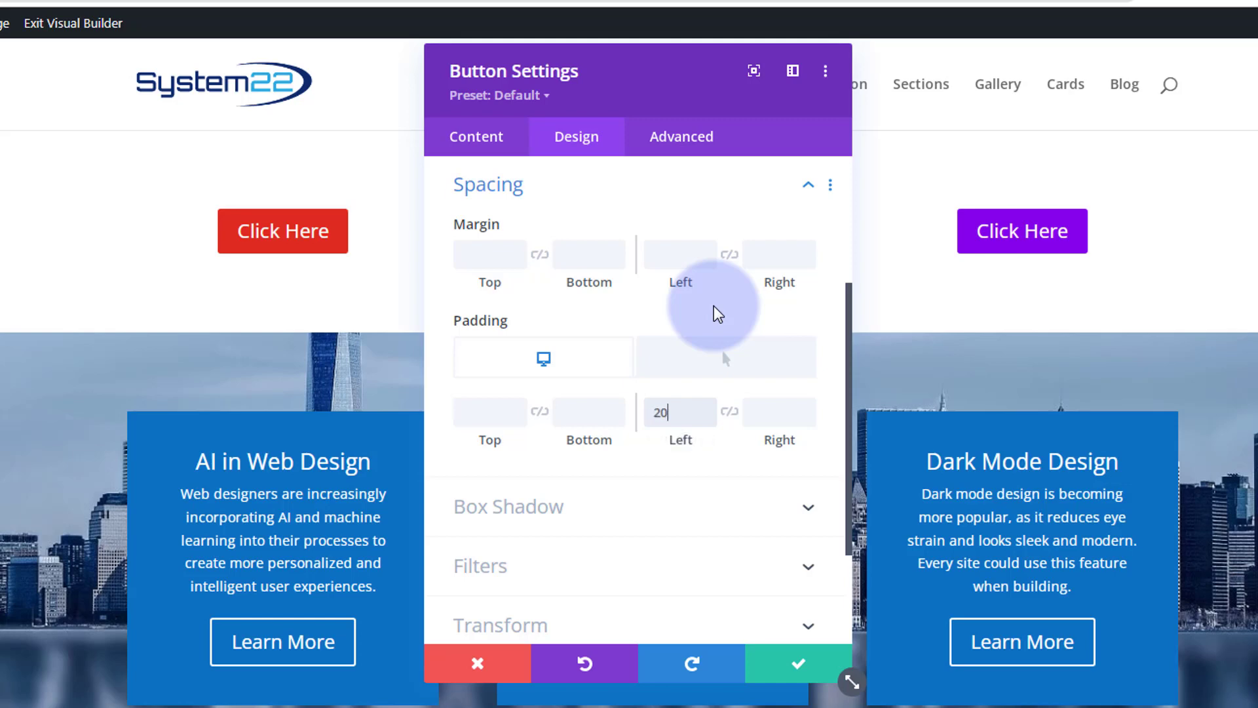
left_click(727, 413)
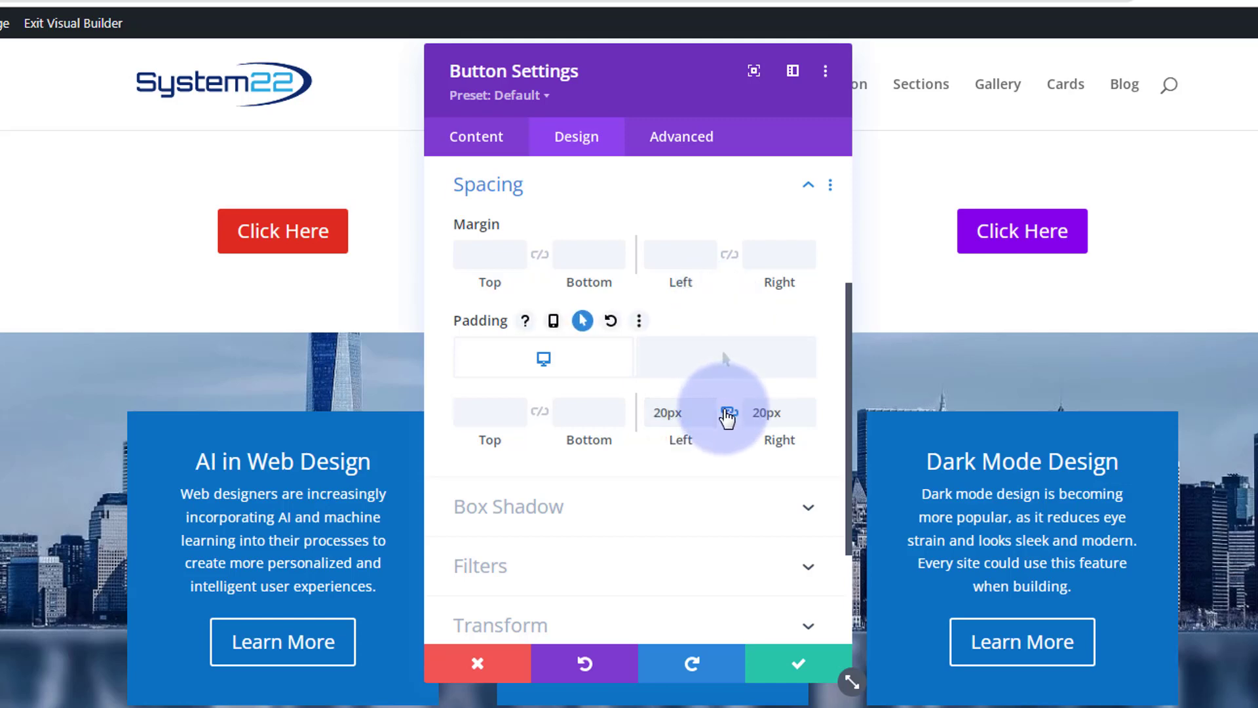
Set the third button's linked left and right hover padding to 60px.
left_click(697, 364)
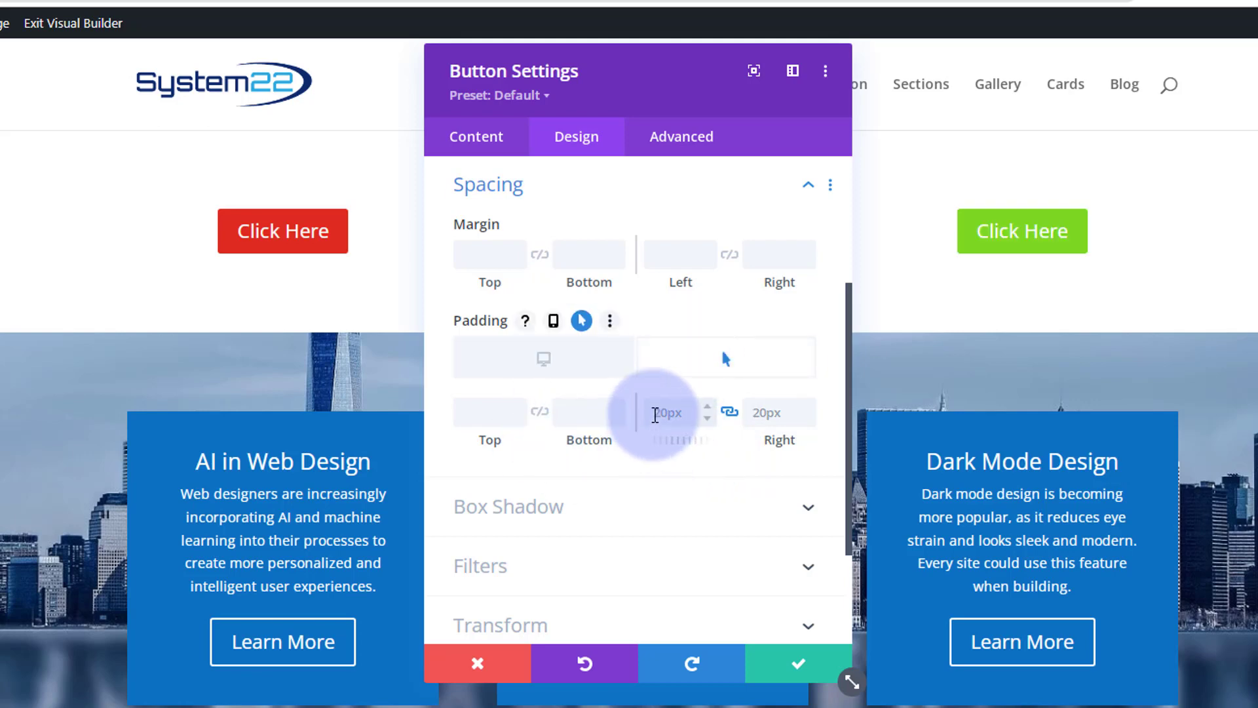
left_click(654, 414)
type("50px")
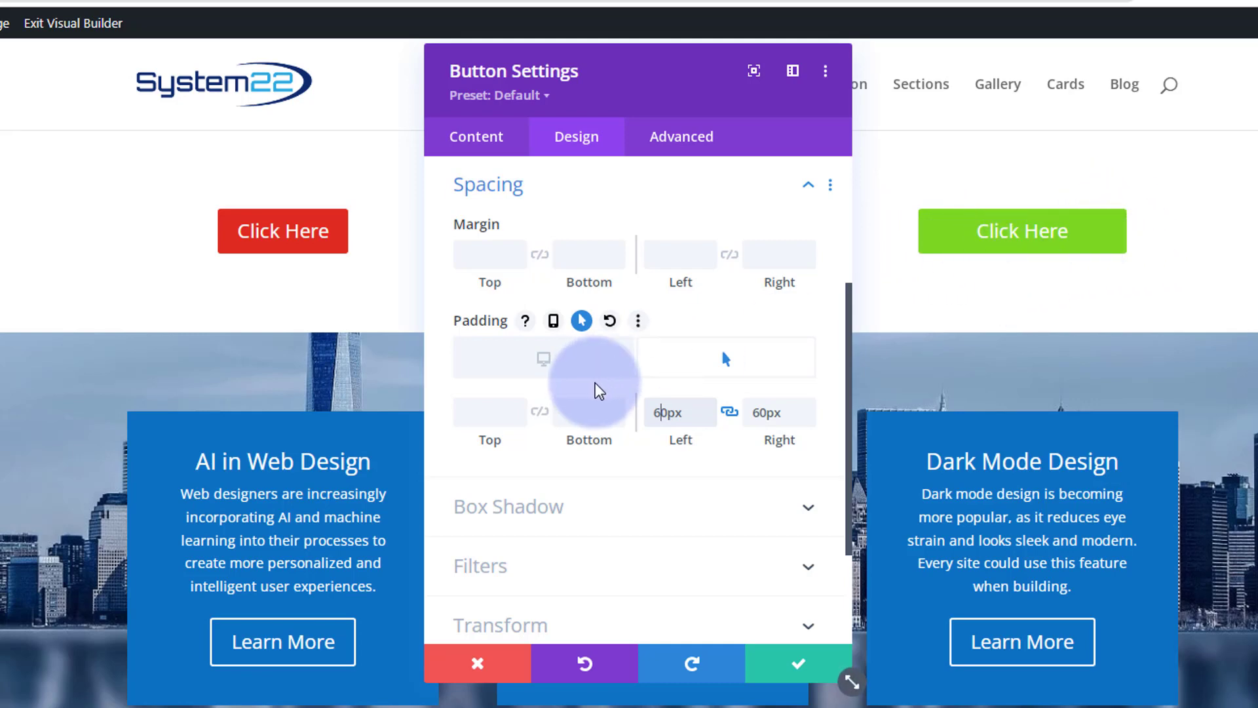
Set the third button's hover border radius to 50px and compare its default and hover states.
scroll(593, 442, "up", 3)
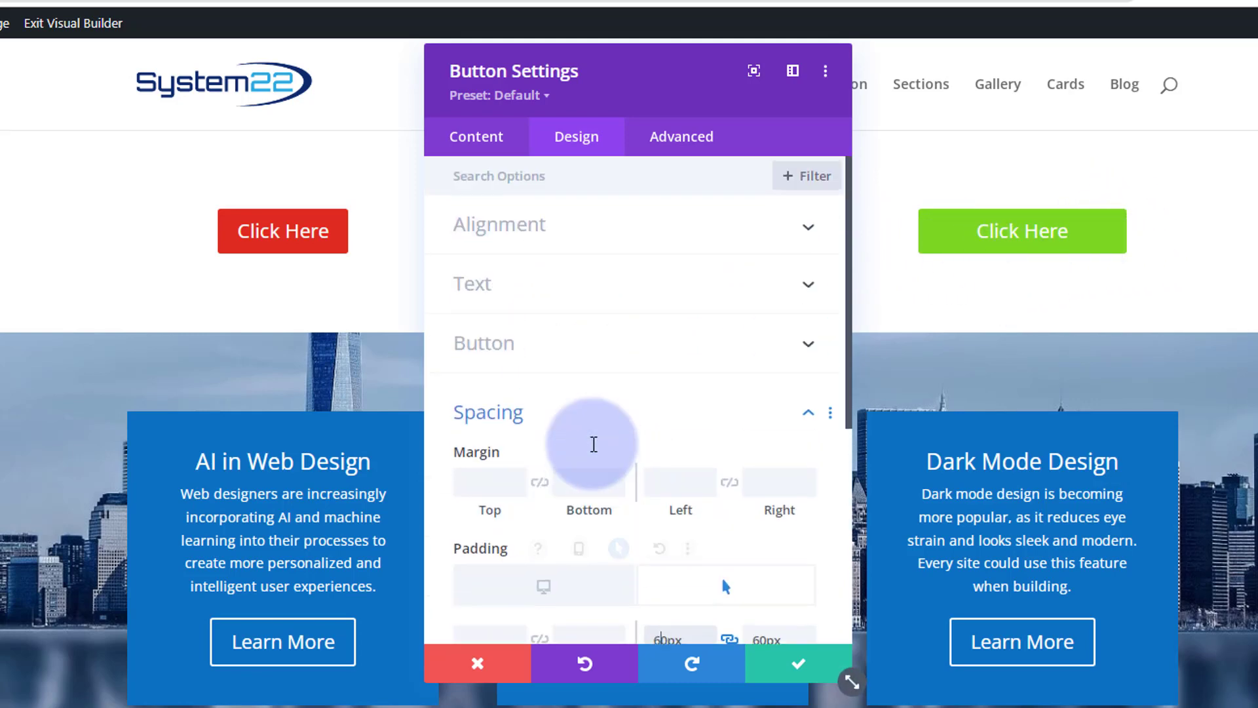
left_click(614, 343)
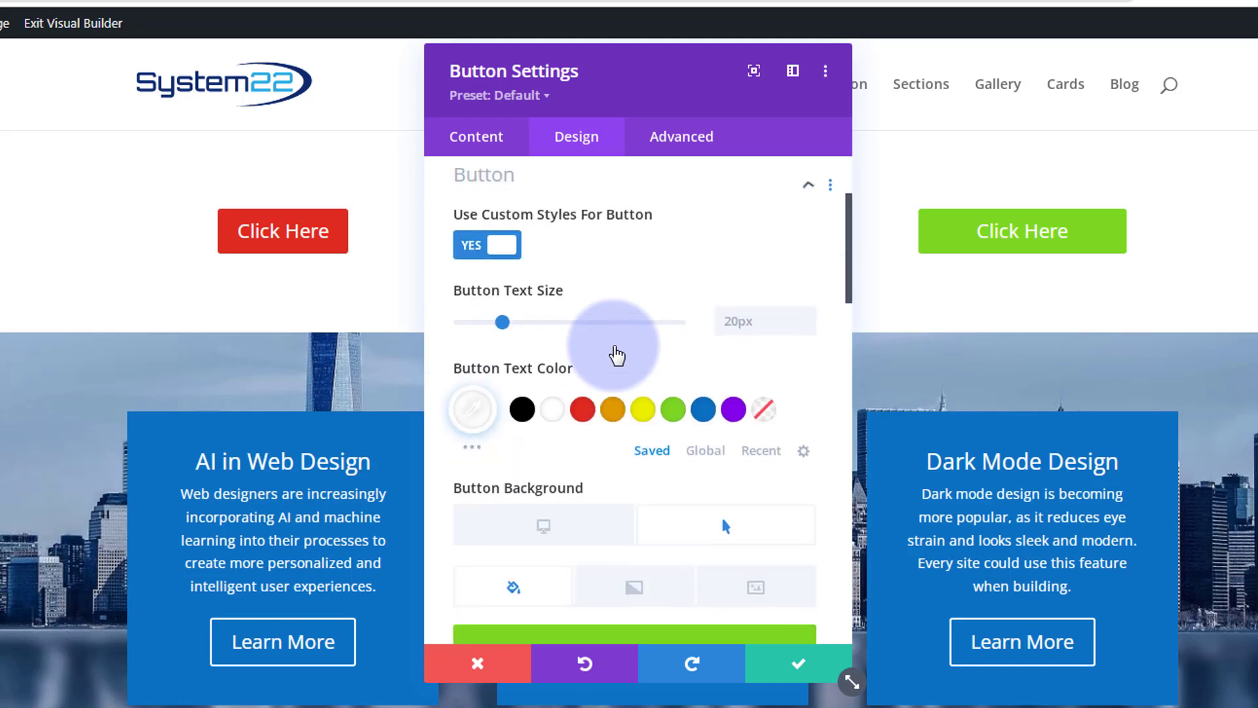
scroll(626, 377, "down", 8)
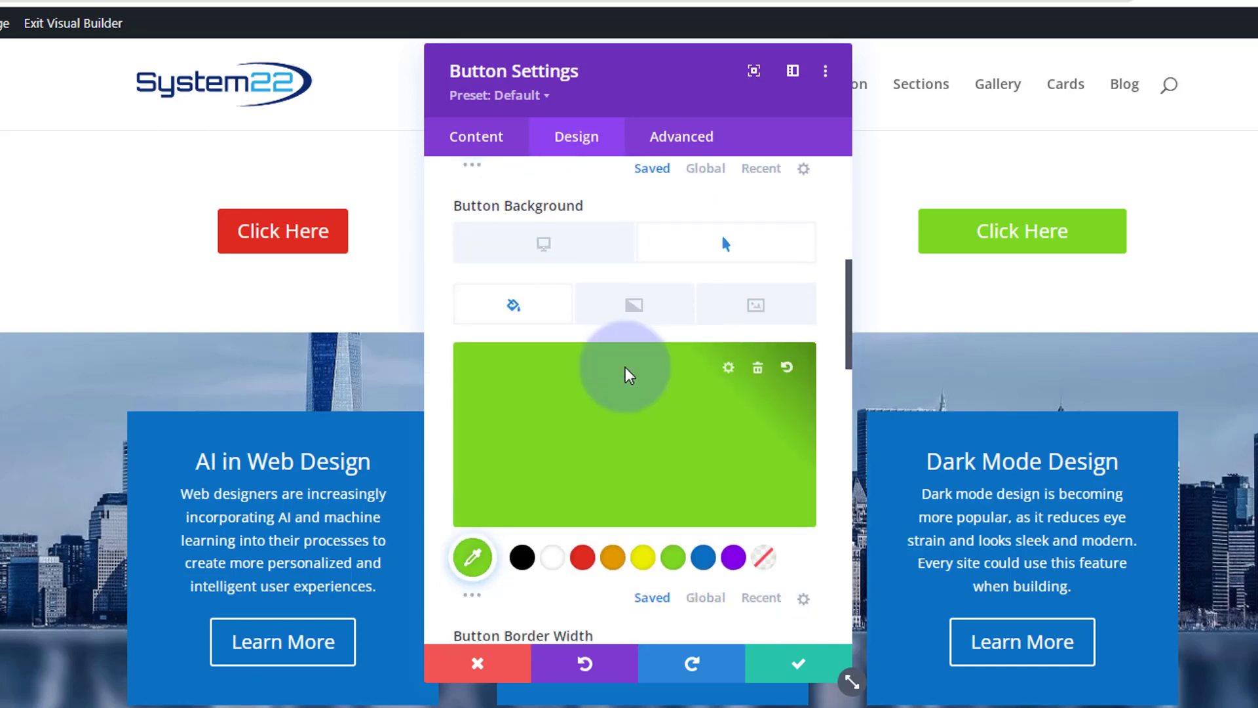
scroll(627, 371, "down", 3)
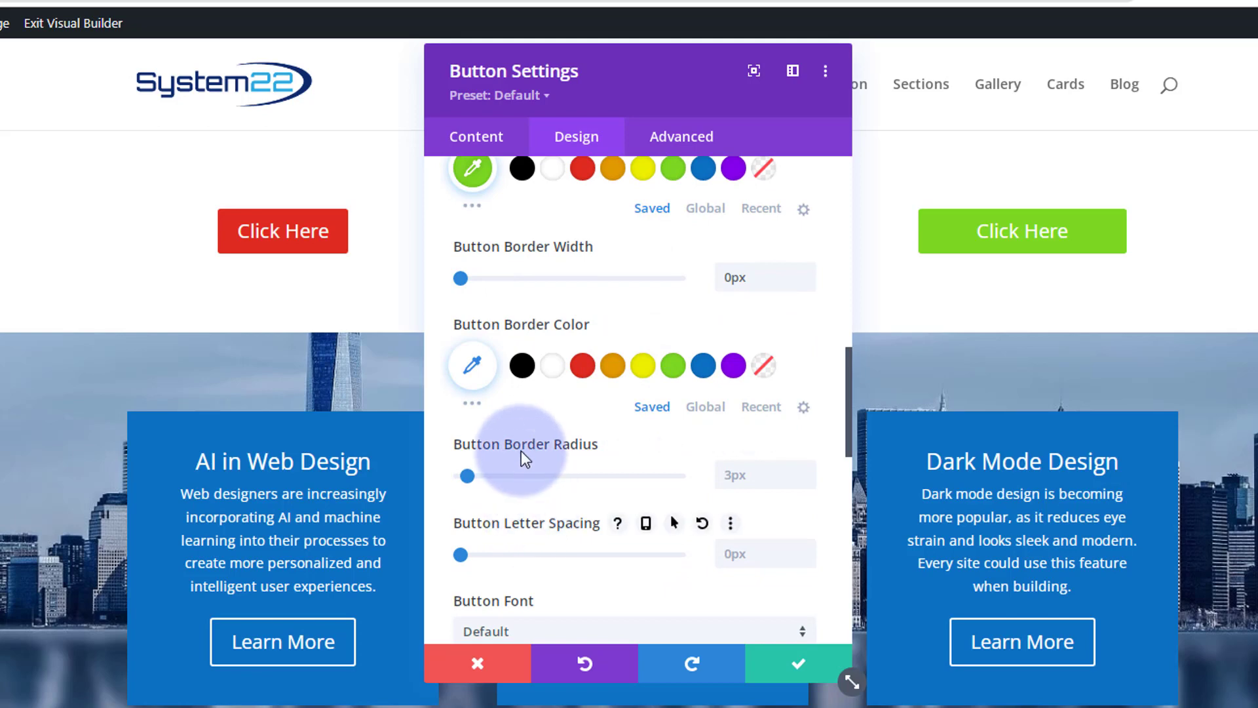
left_click(673, 444)
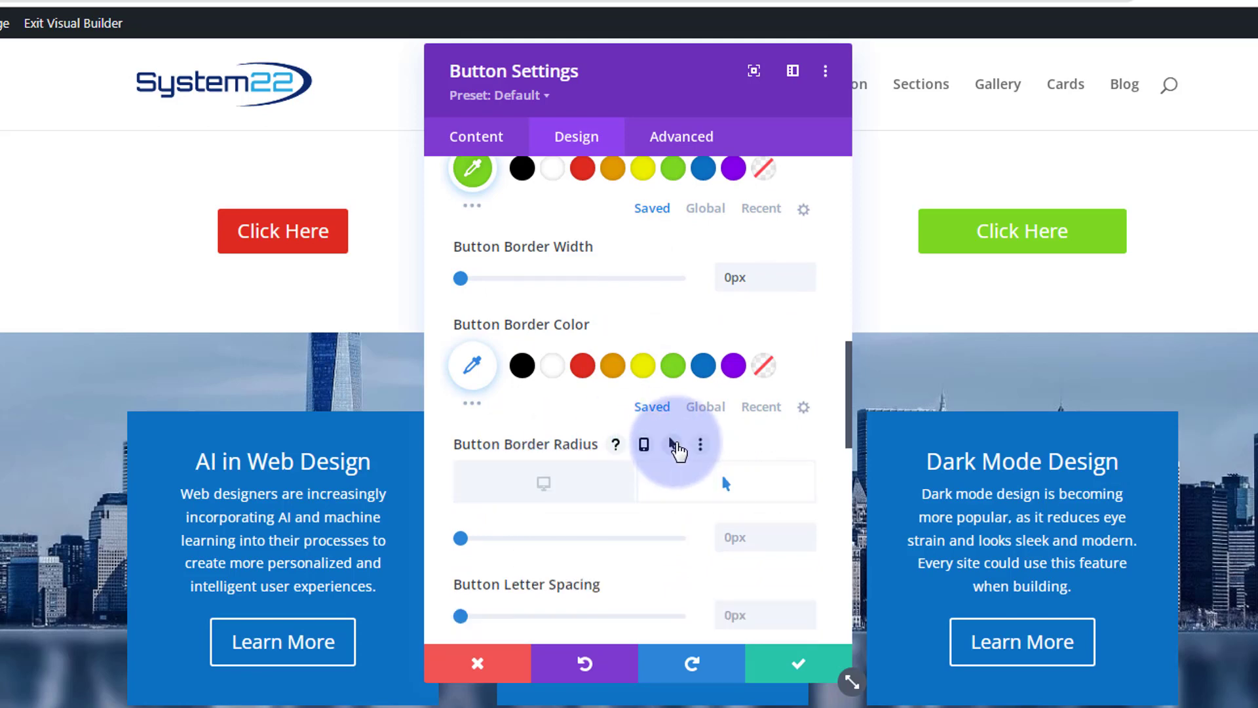
left_click(569, 493)
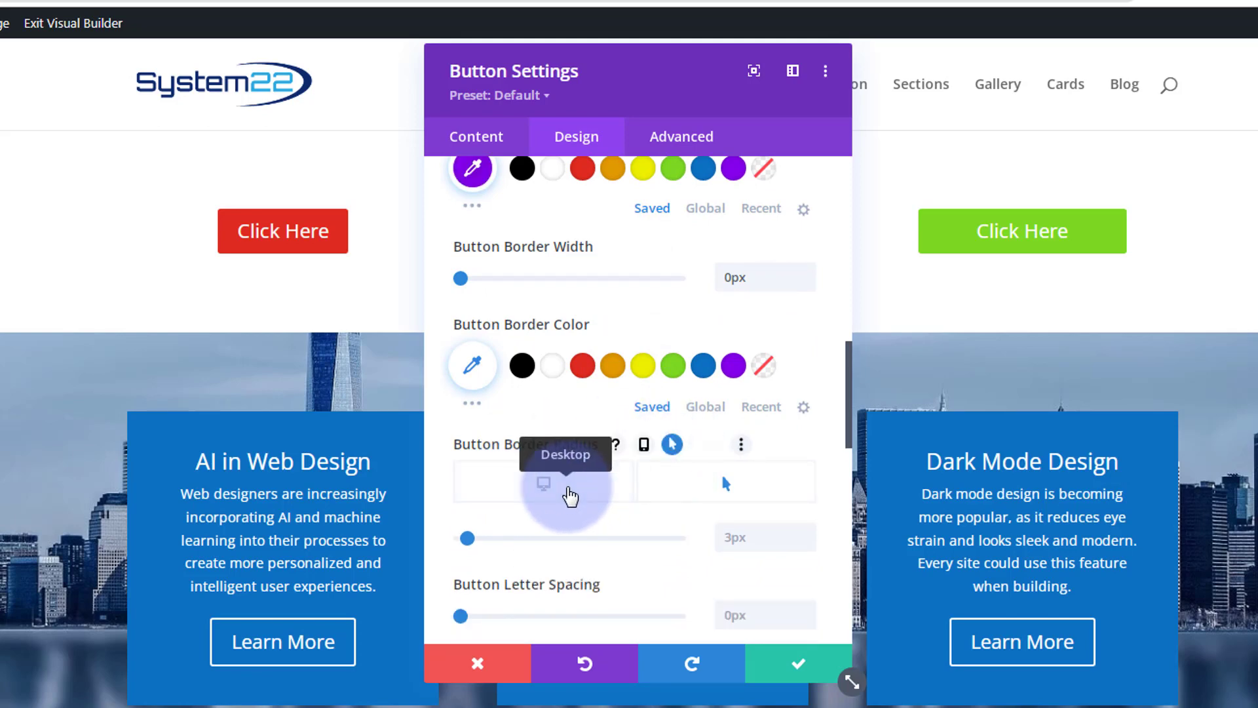
left_click(714, 487)
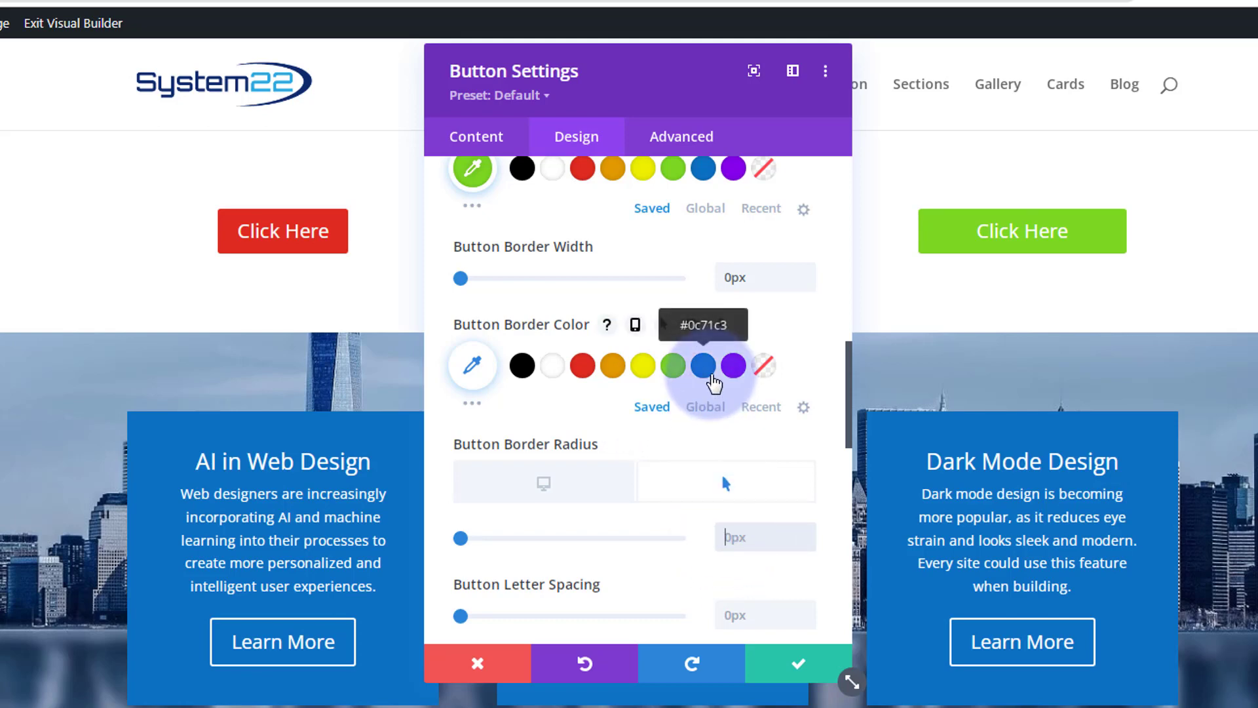
type("50")
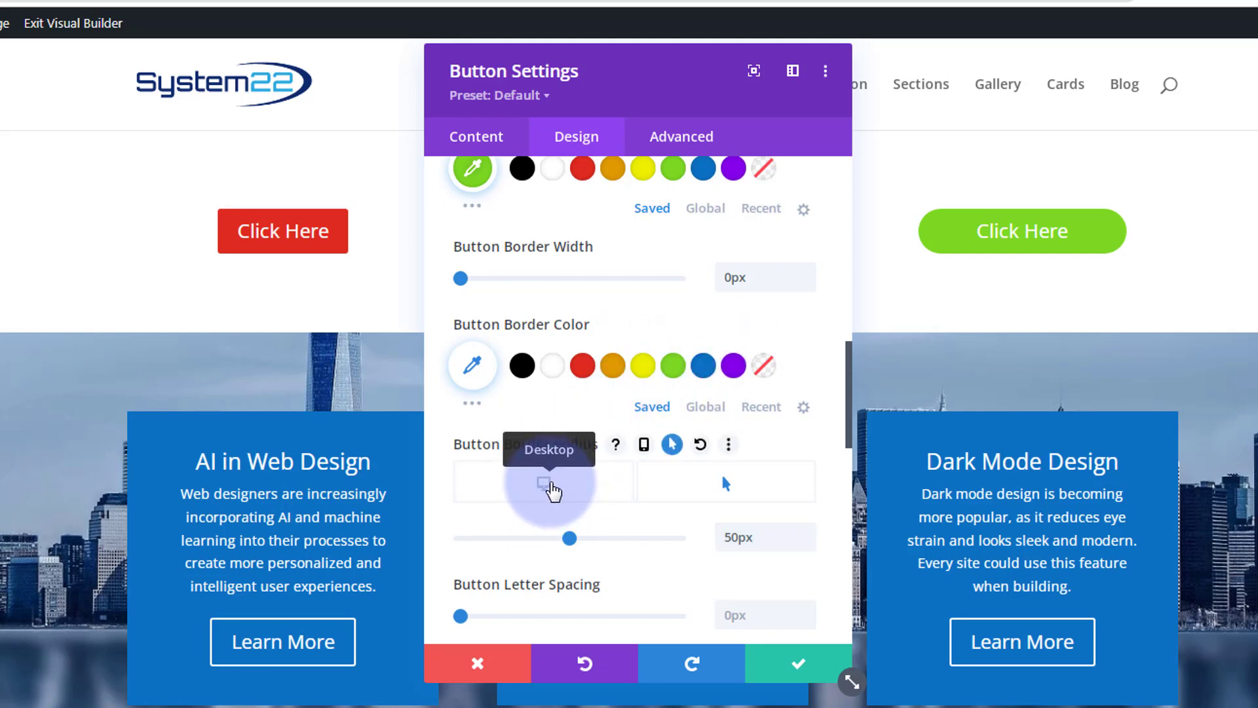
left_click(552, 490)
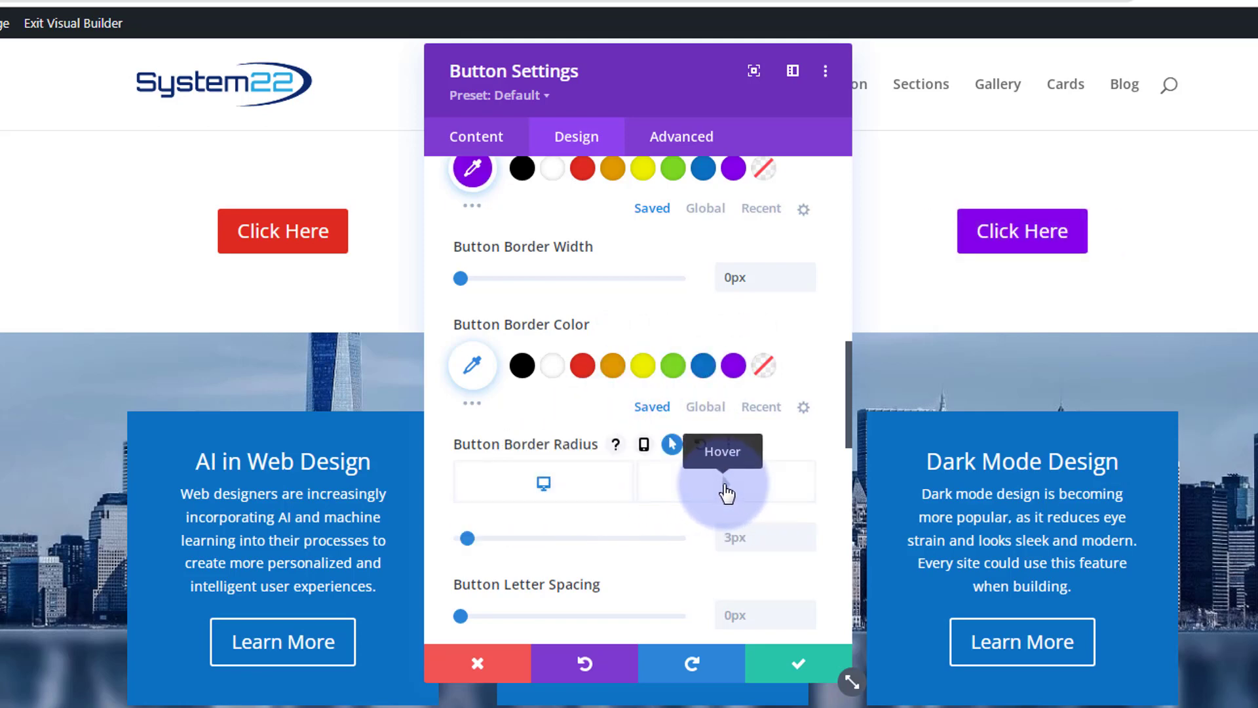
left_click(726, 493)
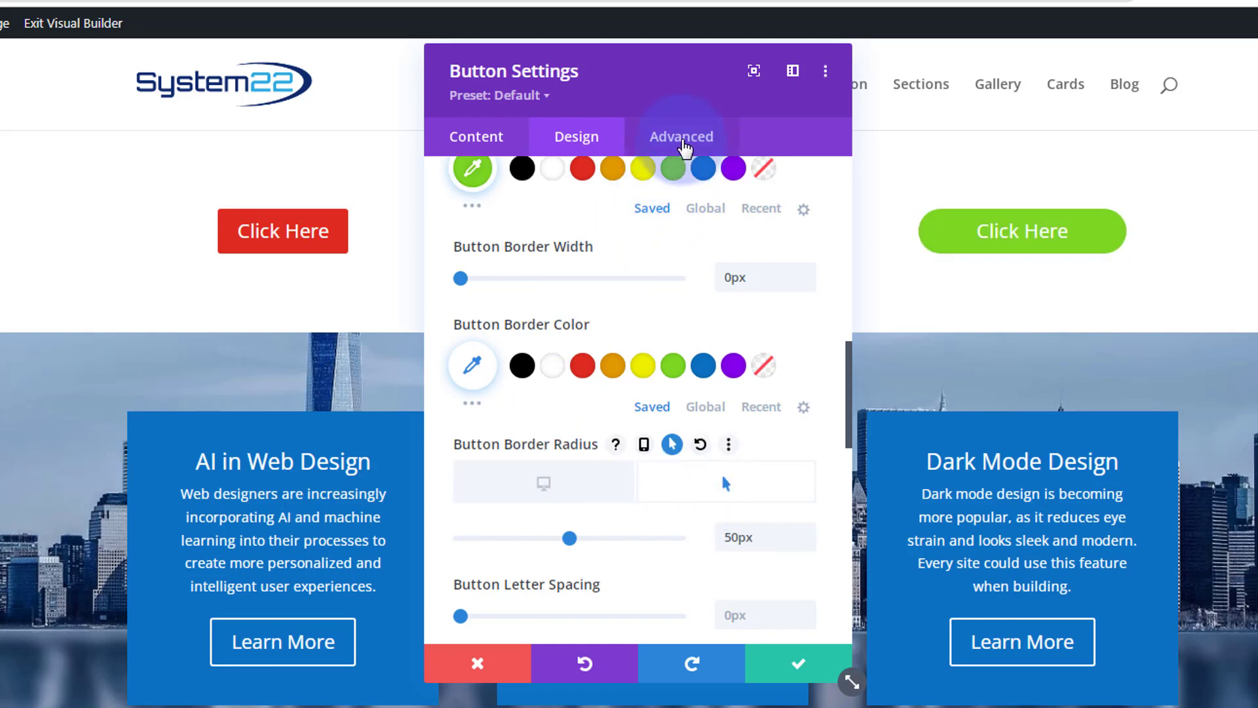
Set the third button's transition duration to 1000ms with an Ease-In-Out speed curve and save the button settings.
left_click(681, 139)
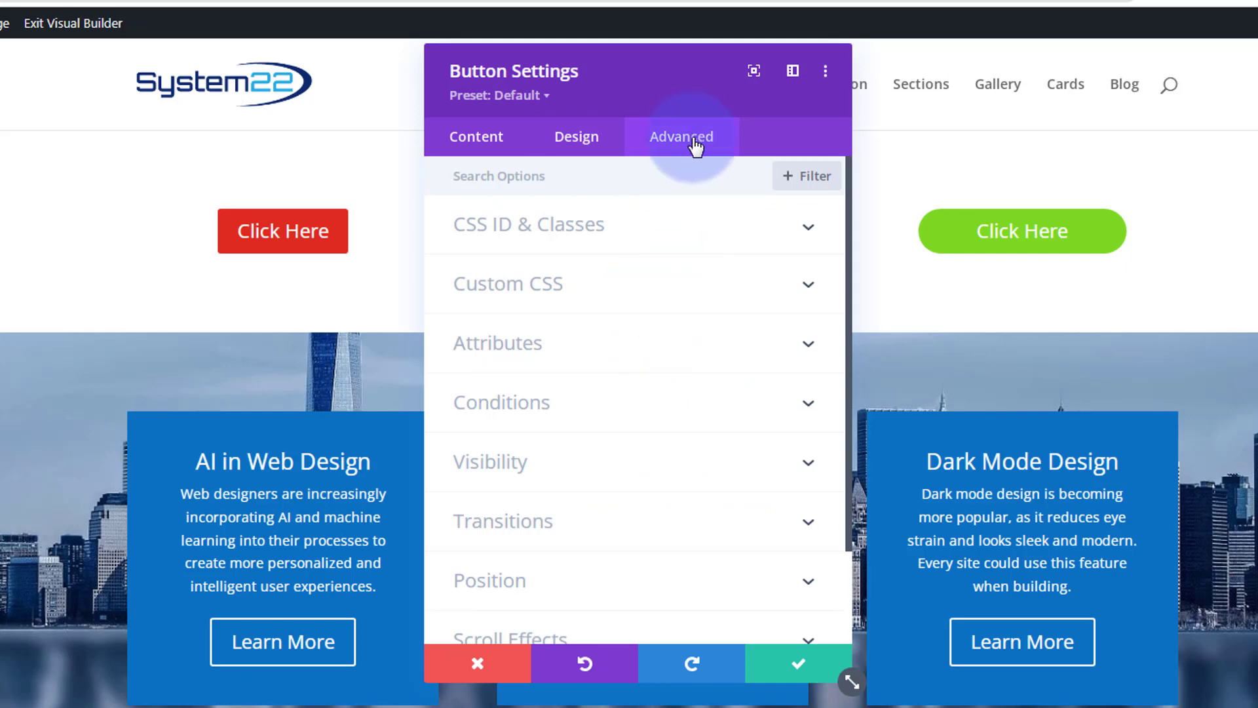
left_click(660, 524)
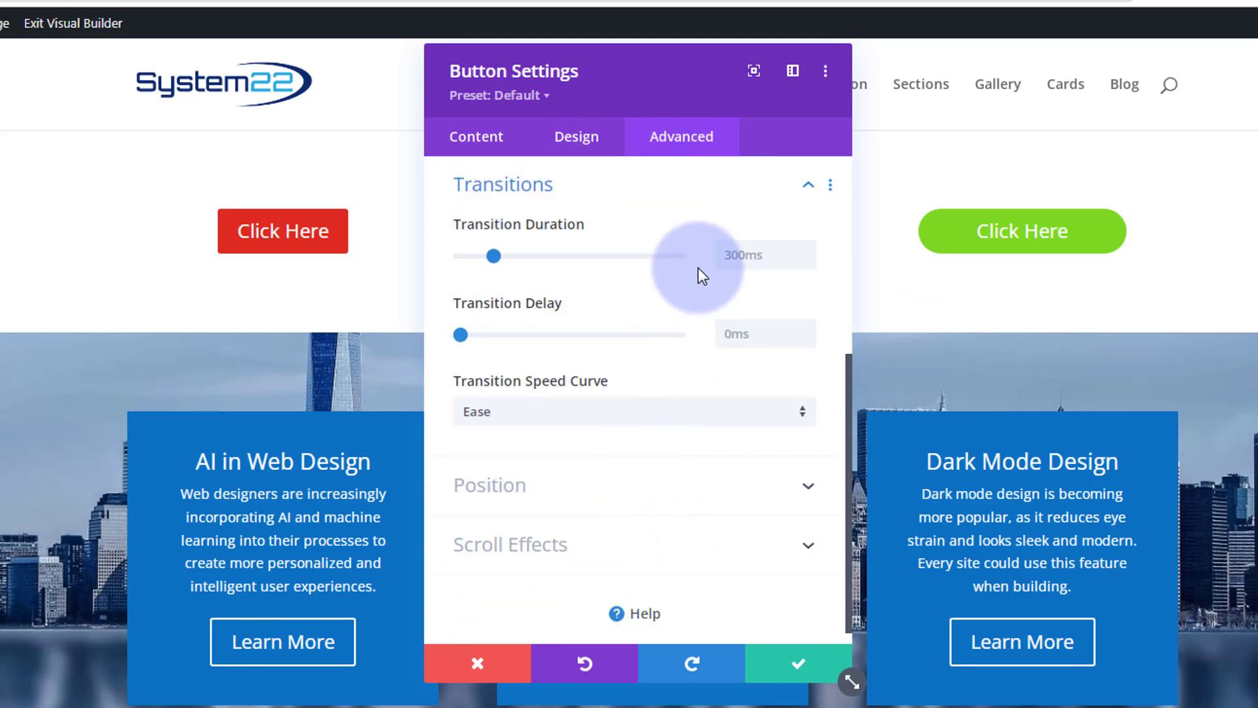
left_click(721, 252)
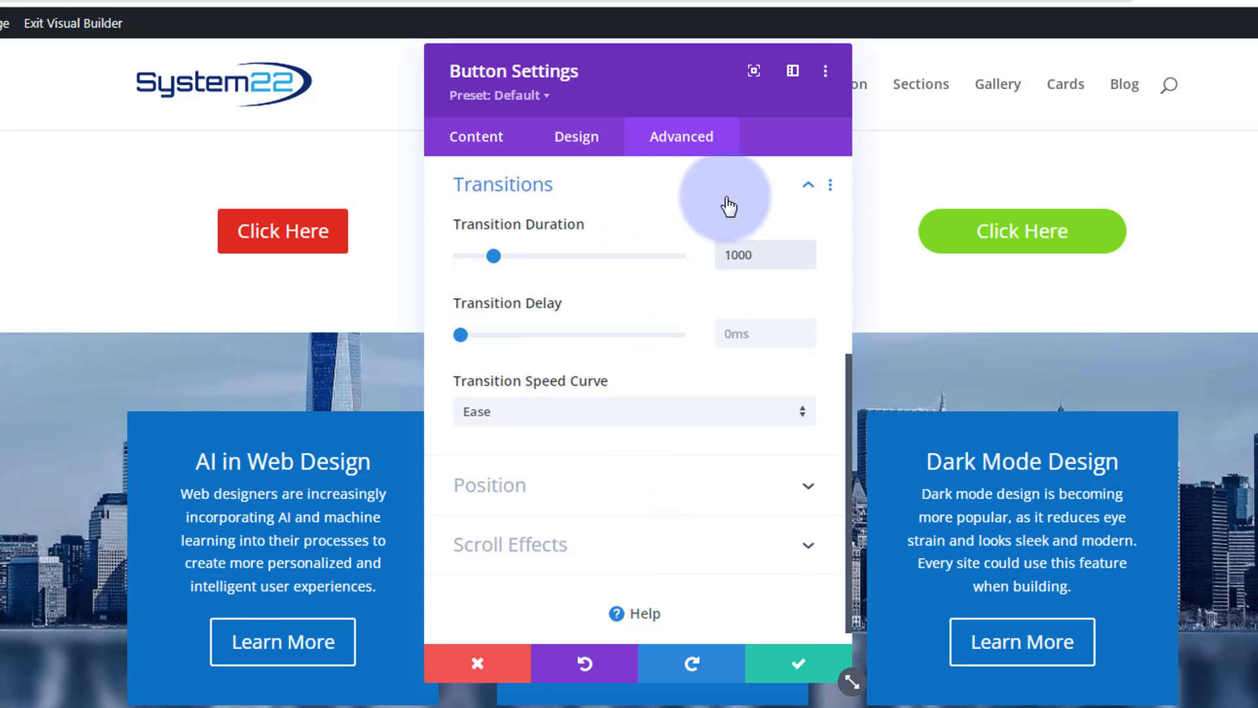
left_click(600, 424)
left_click(577, 354)
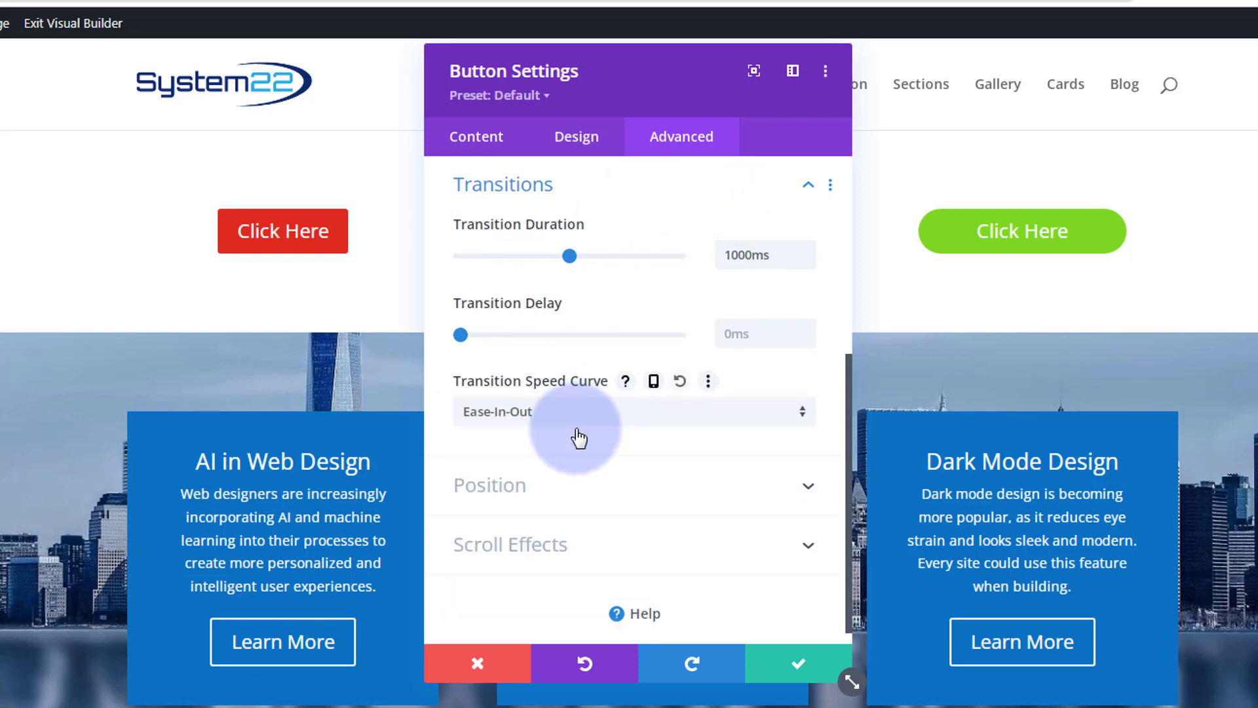
left_click(791, 671)
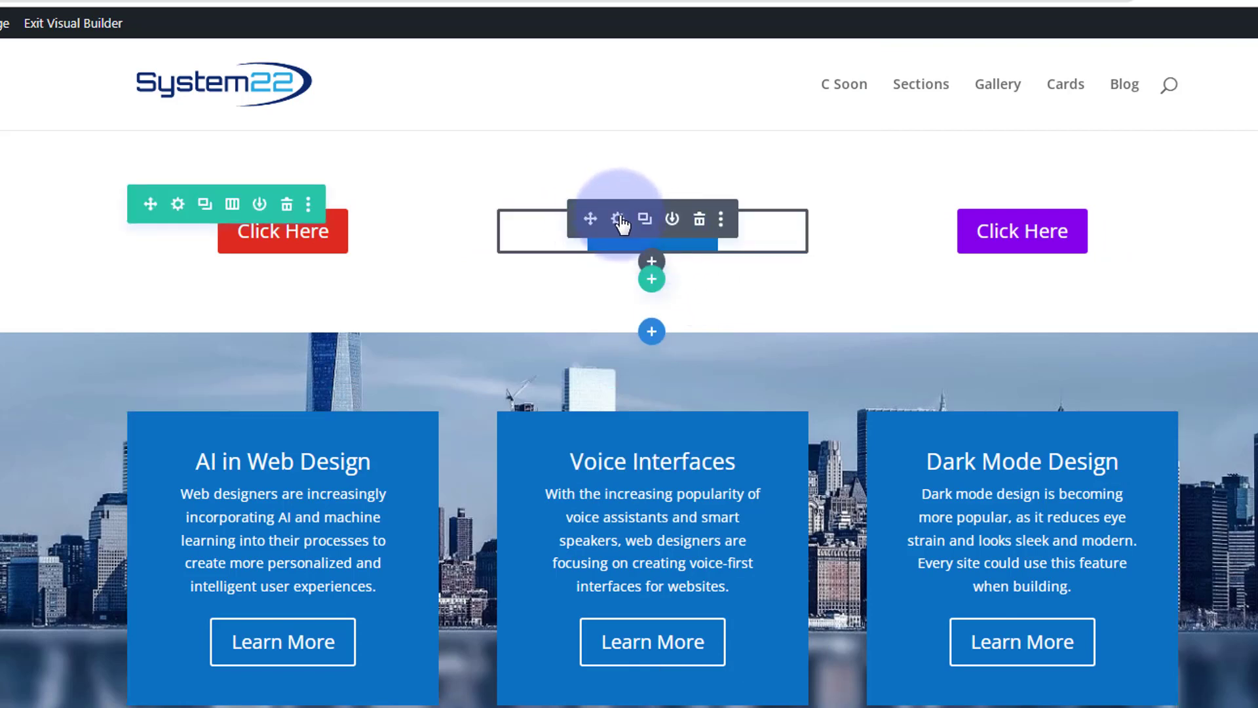
Set the middle button's transition duration to 600ms with an Ease-In-Out speed curve and save the button settings.
left_click(620, 221)
left_click(671, 144)
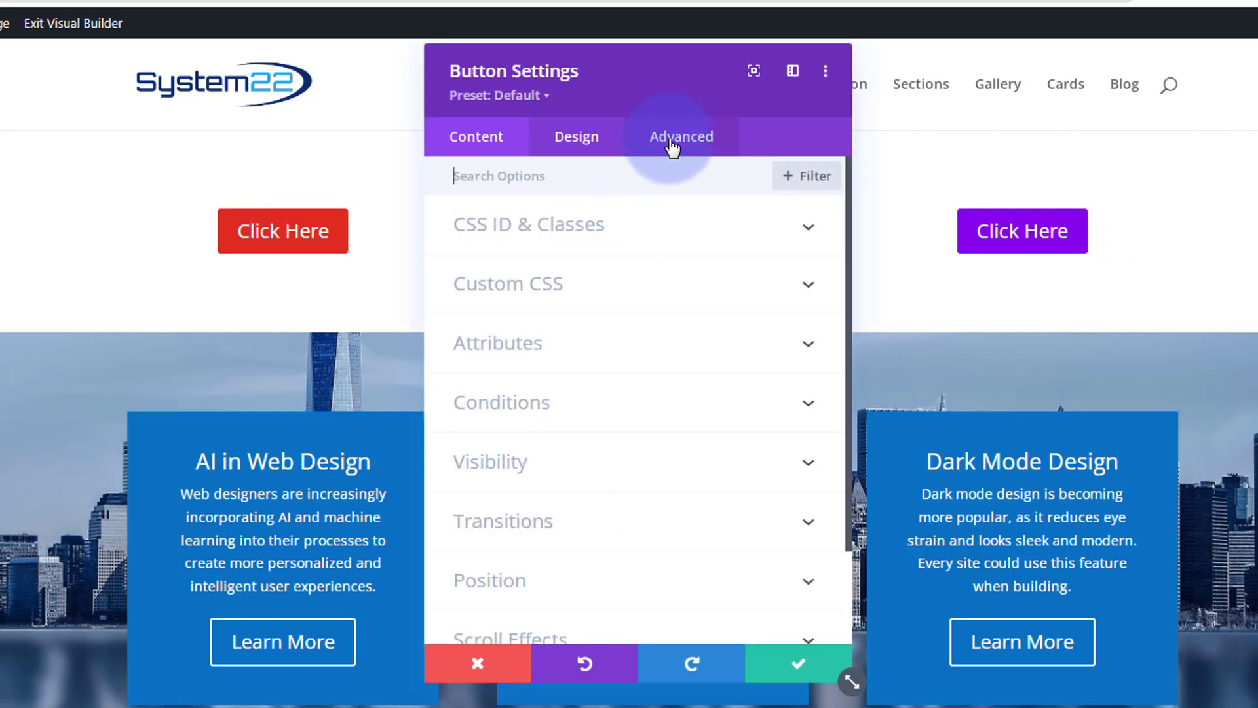
left_click(649, 536)
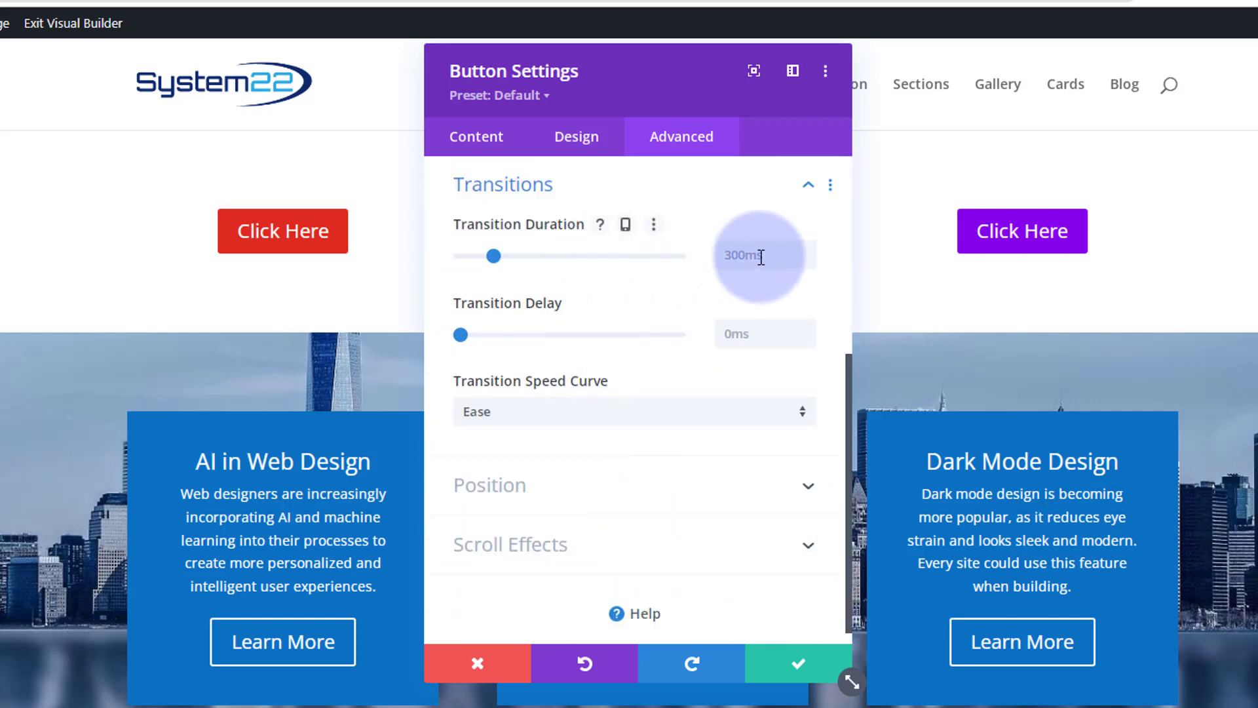
left_click(723, 255)
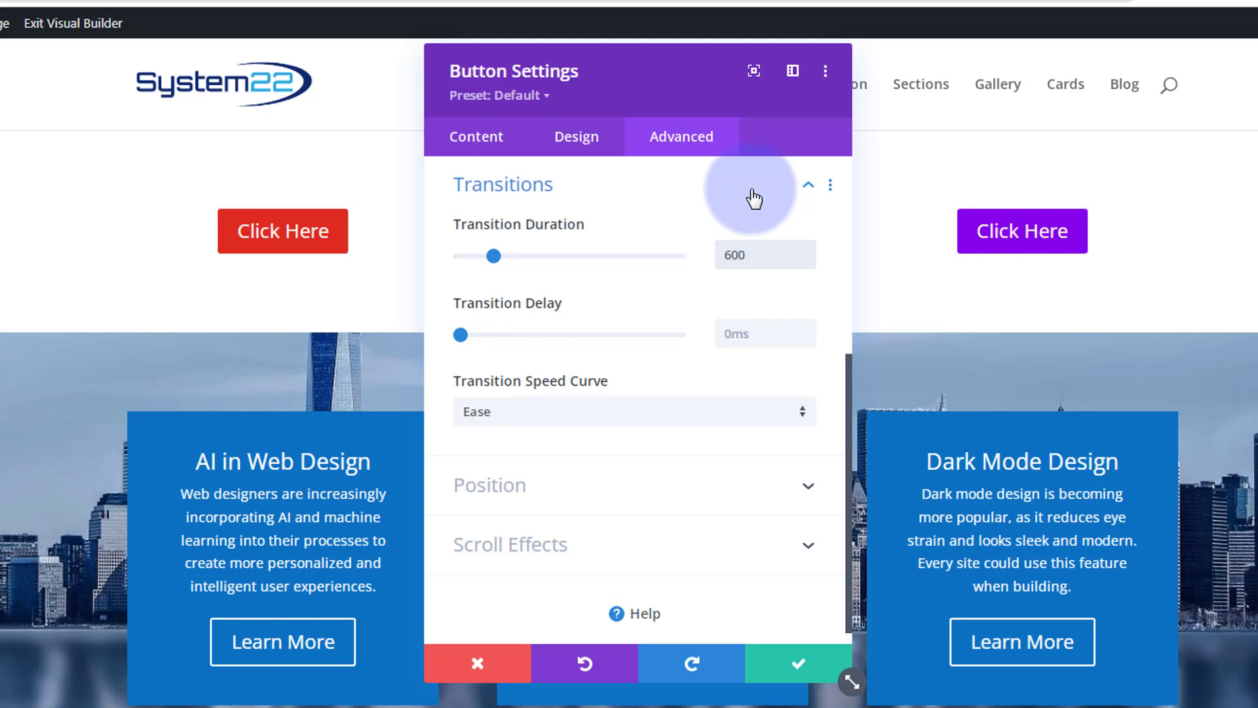
left_click(572, 413)
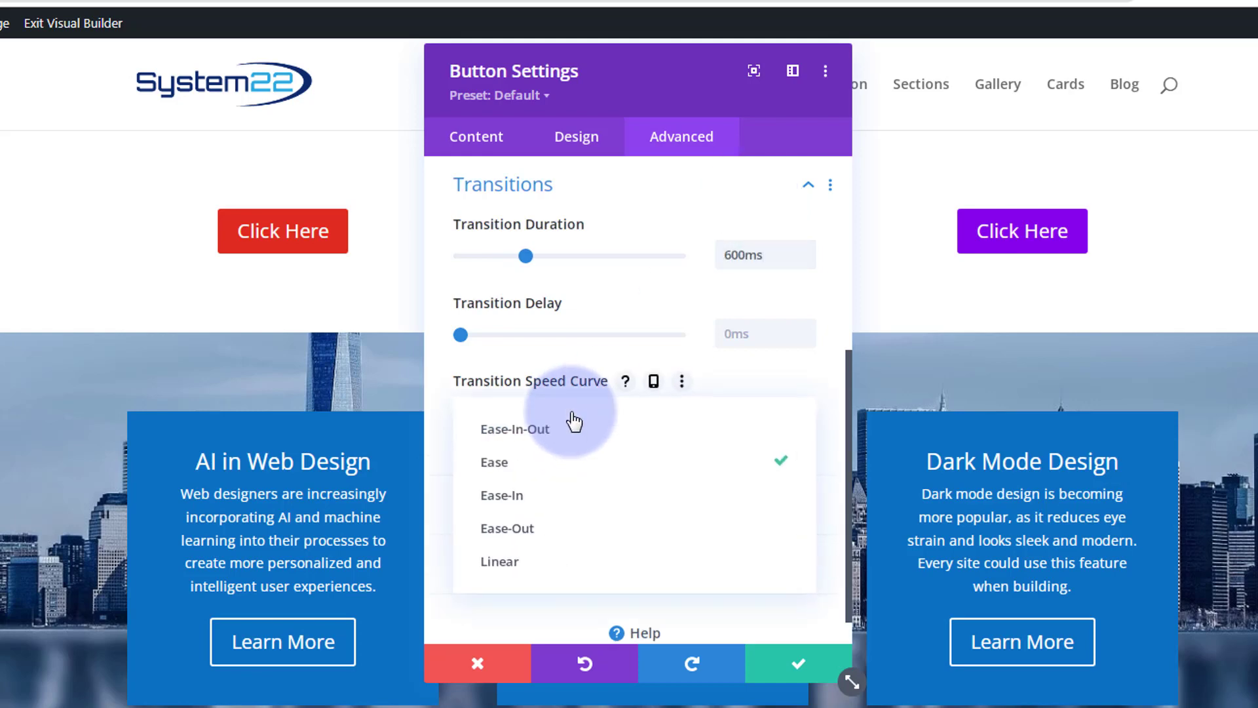
left_click(570, 438)
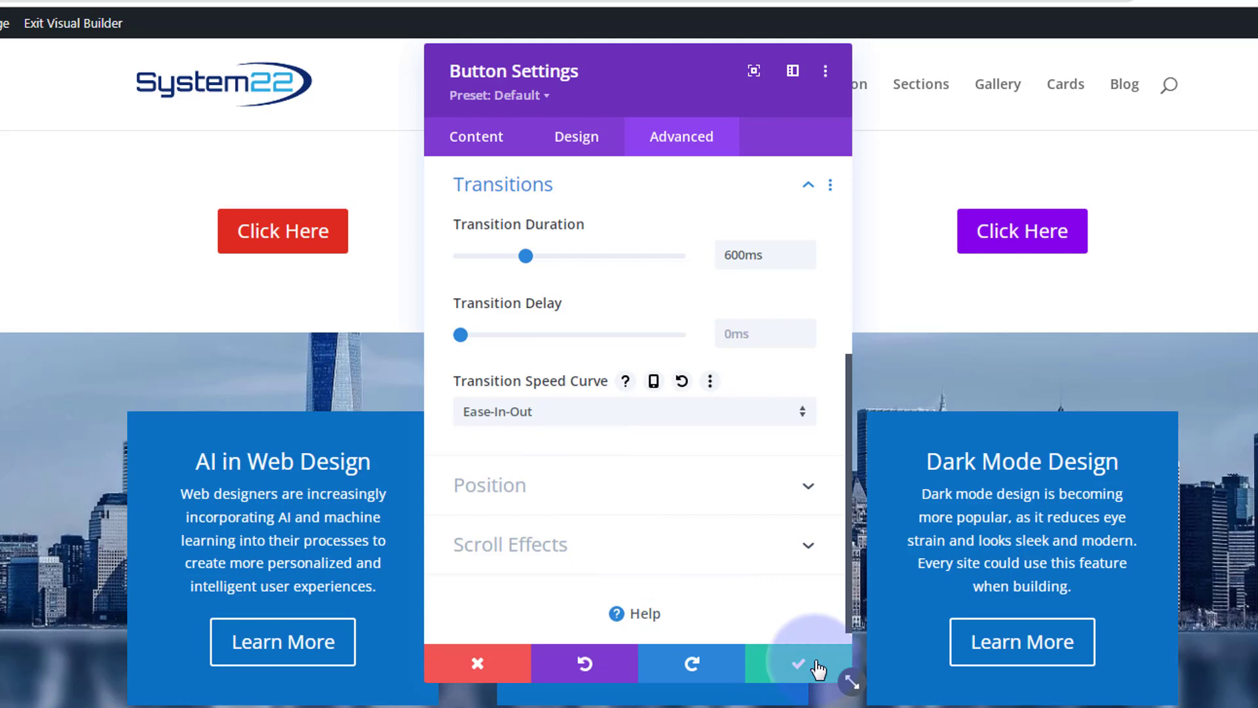
left_click(798, 663)
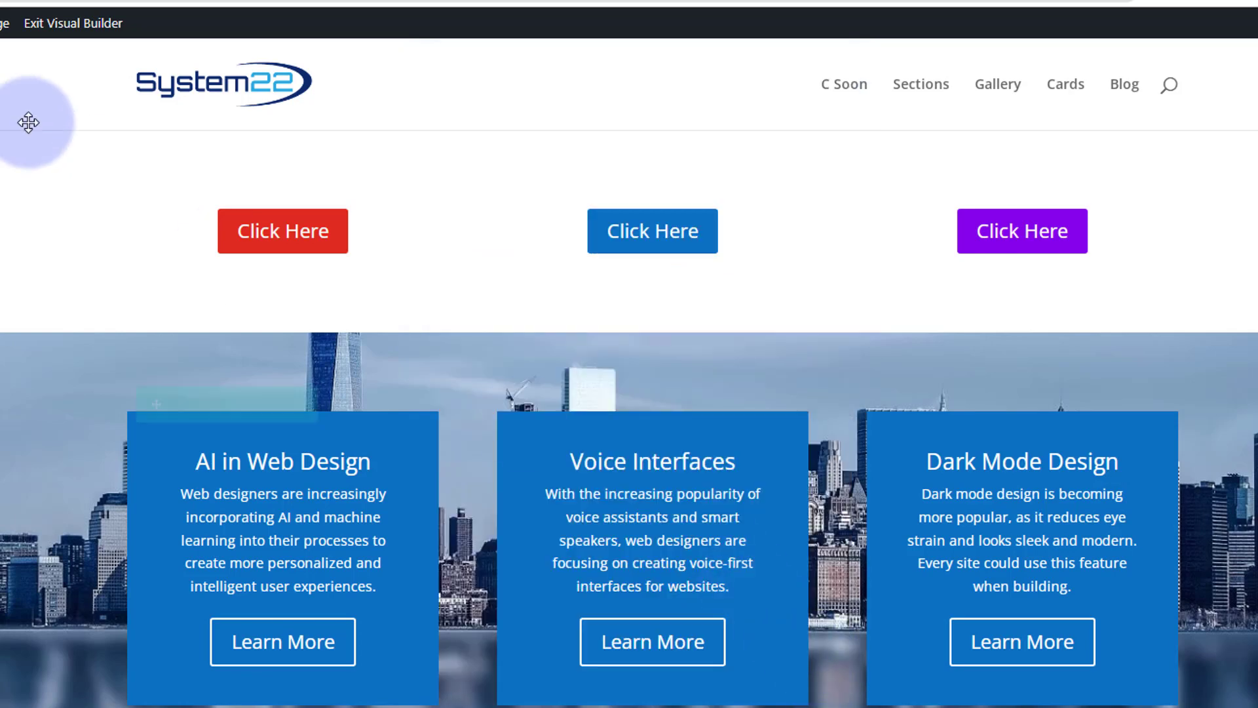
Set the first button's transition duration to 750ms with an Ease-In-Out speed curve and save the button settings.
left_click(249, 236)
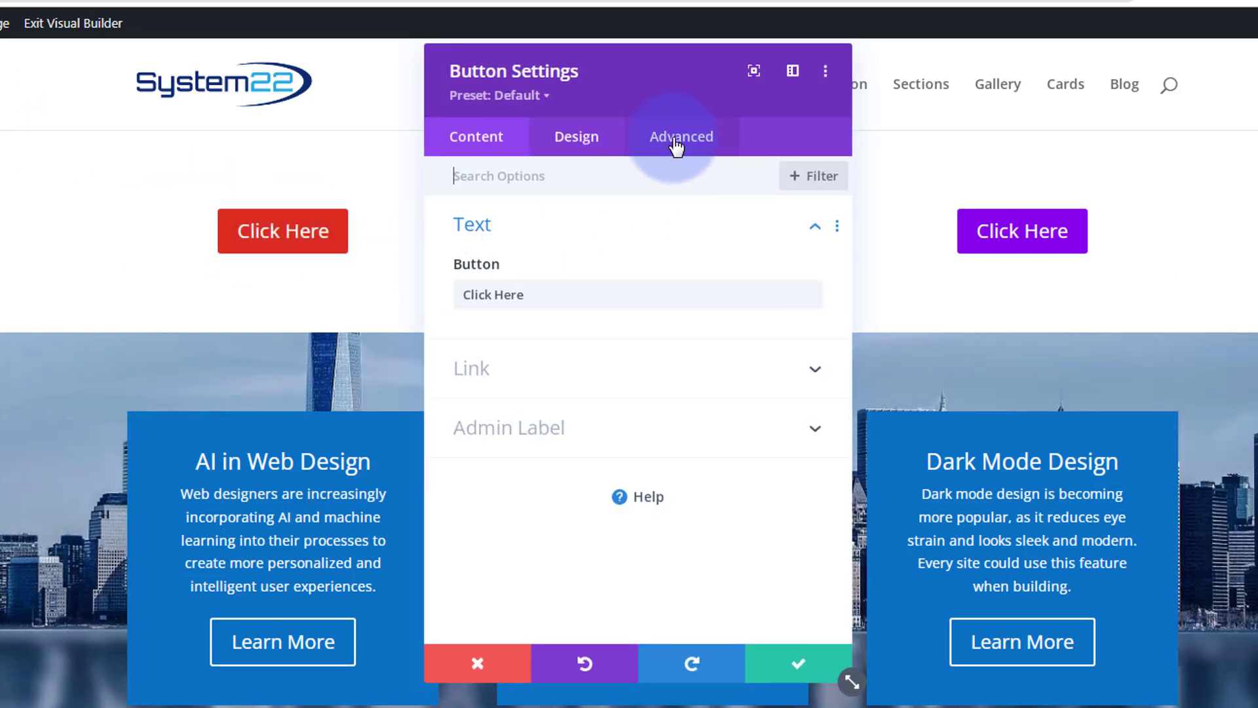
left_click(676, 140)
left_click(610, 508)
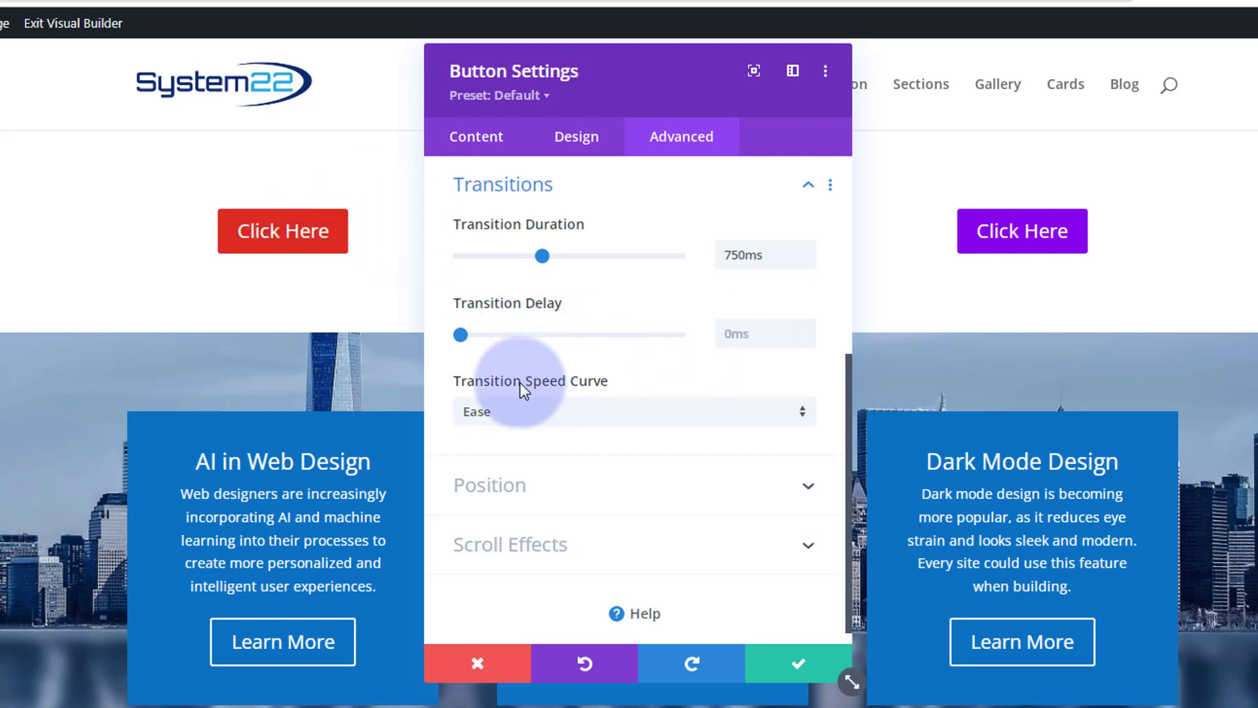
left_click(521, 414)
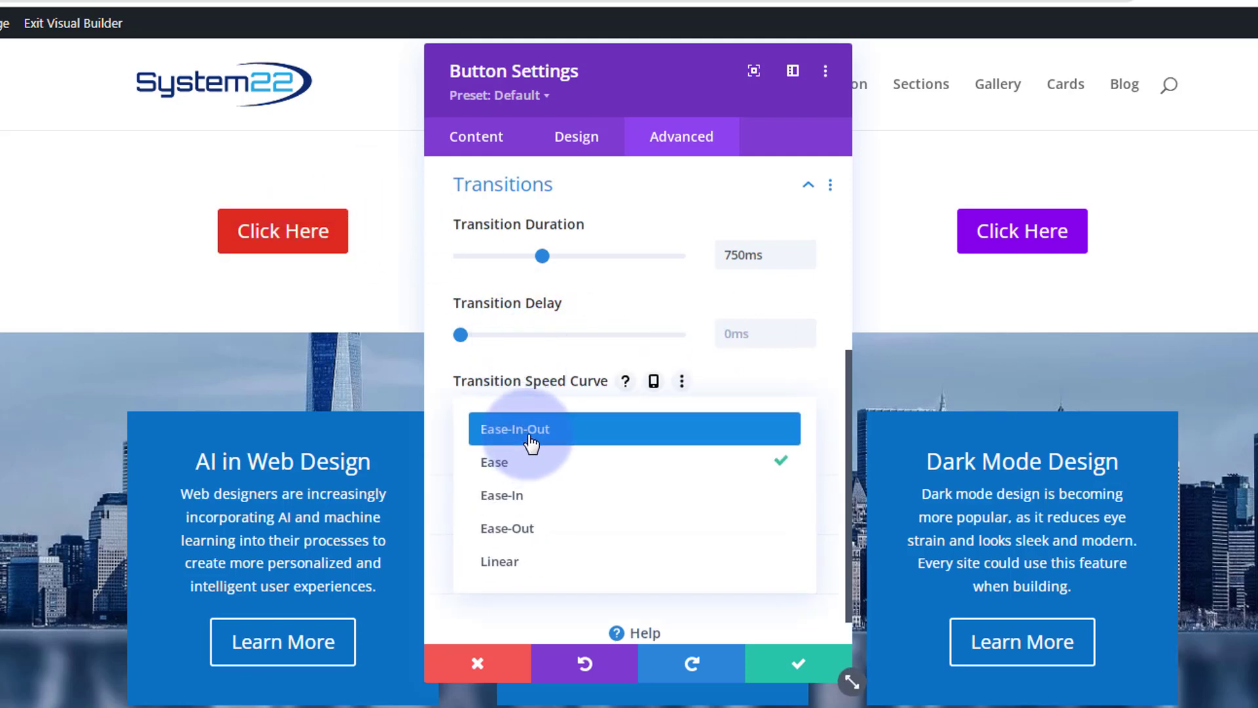
left_click(530, 432)
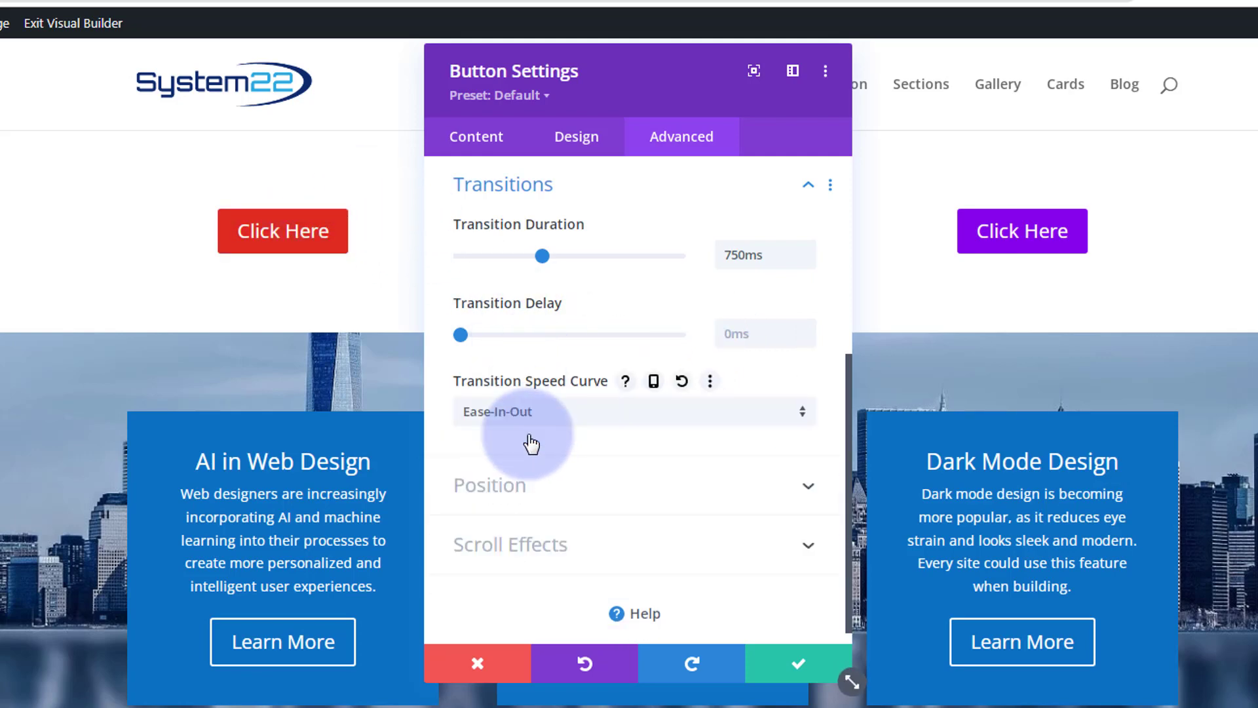
left_click(608, 419)
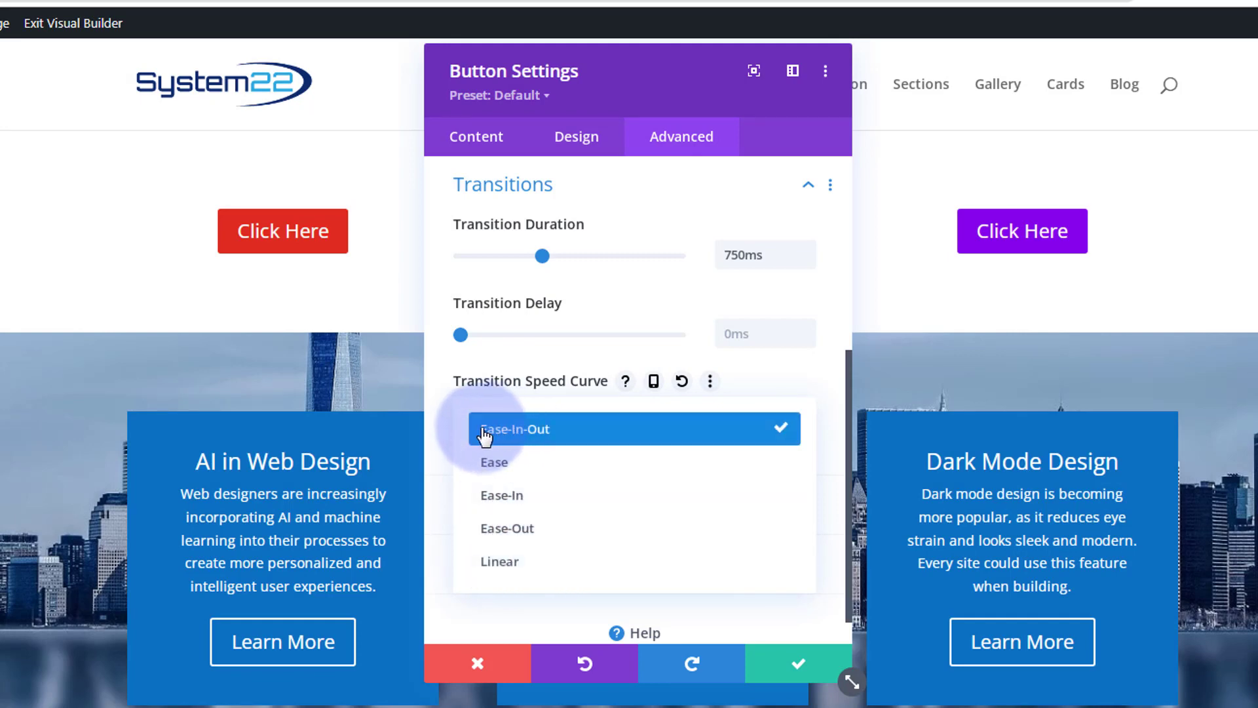
left_click(539, 429)
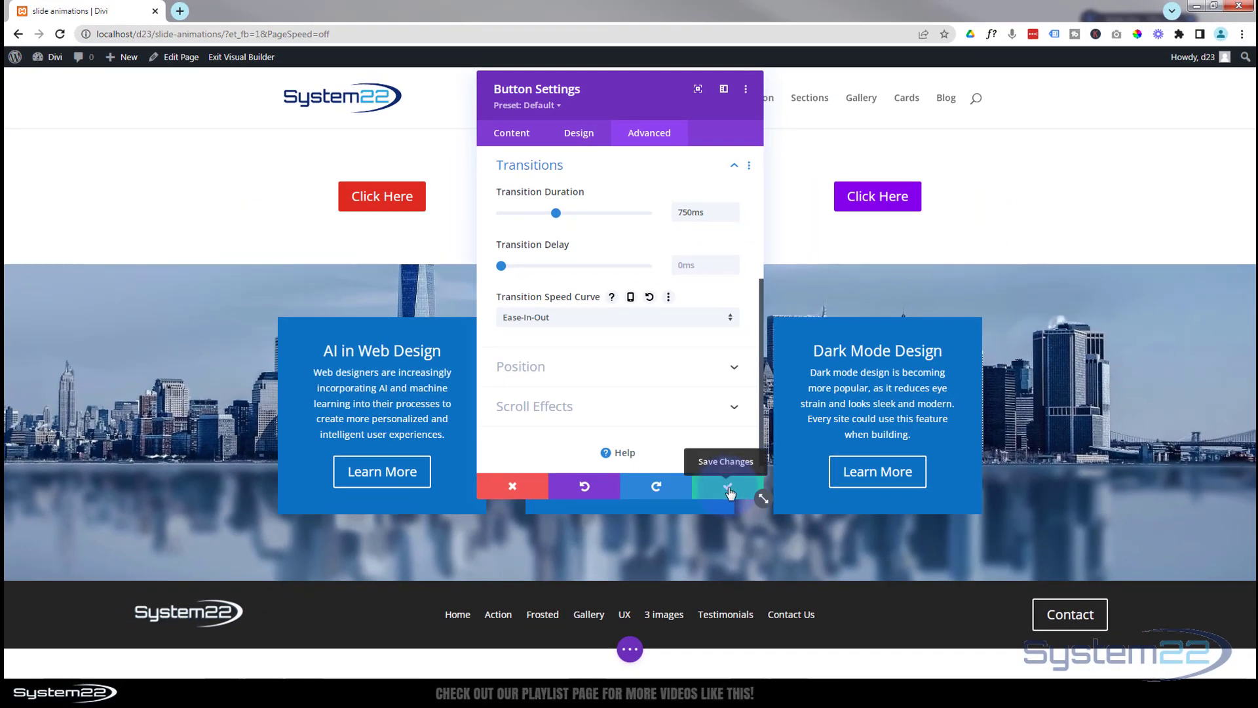
left_click(729, 489)
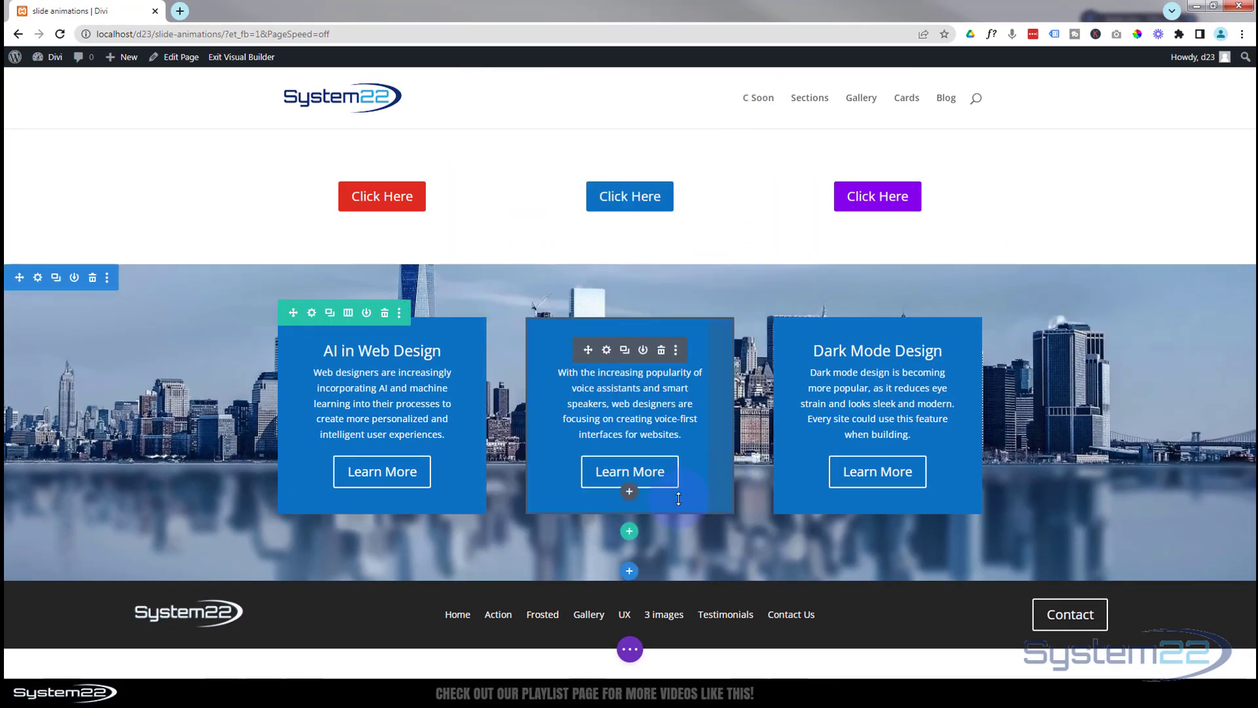
Save the page and exit the visual builder.
left_click(630, 649)
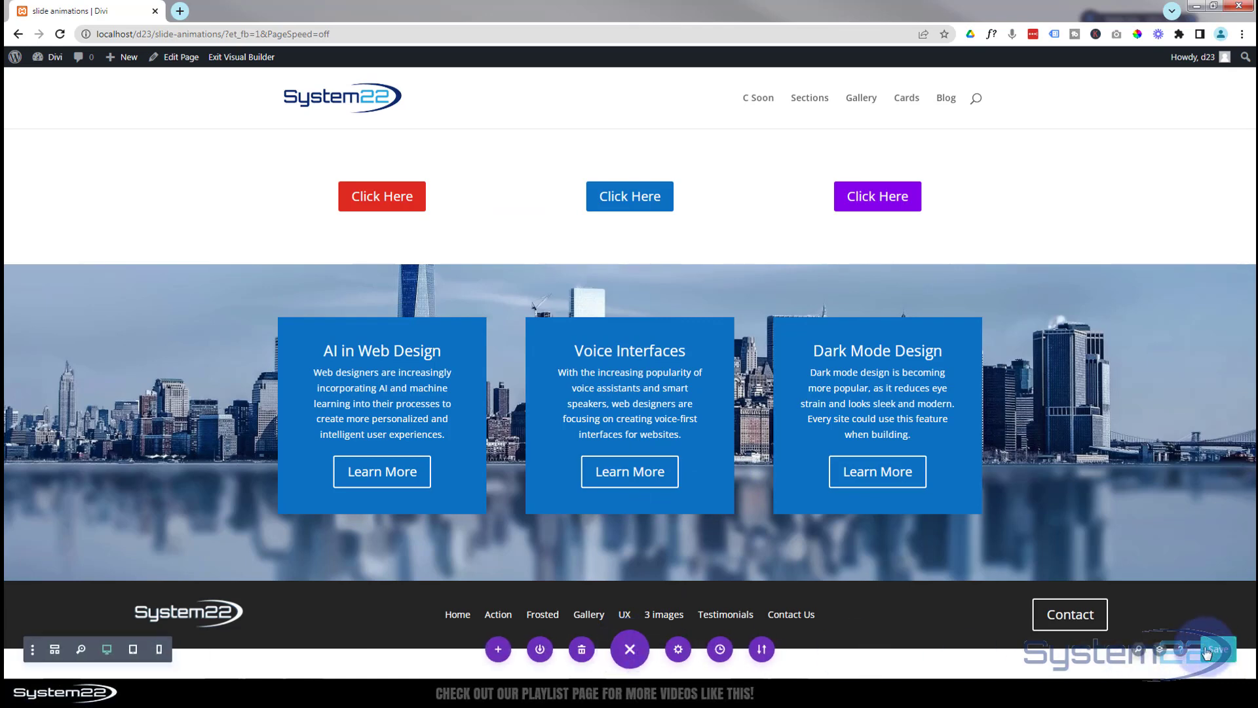
left_click(230, 58)
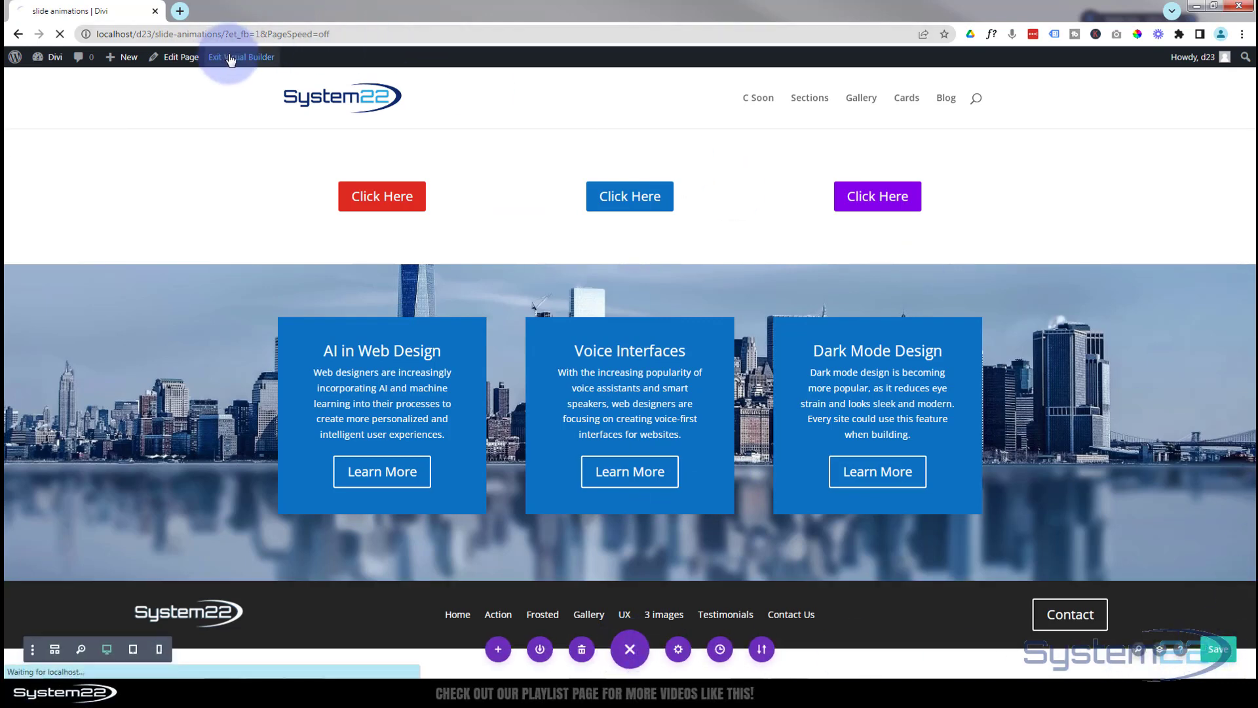